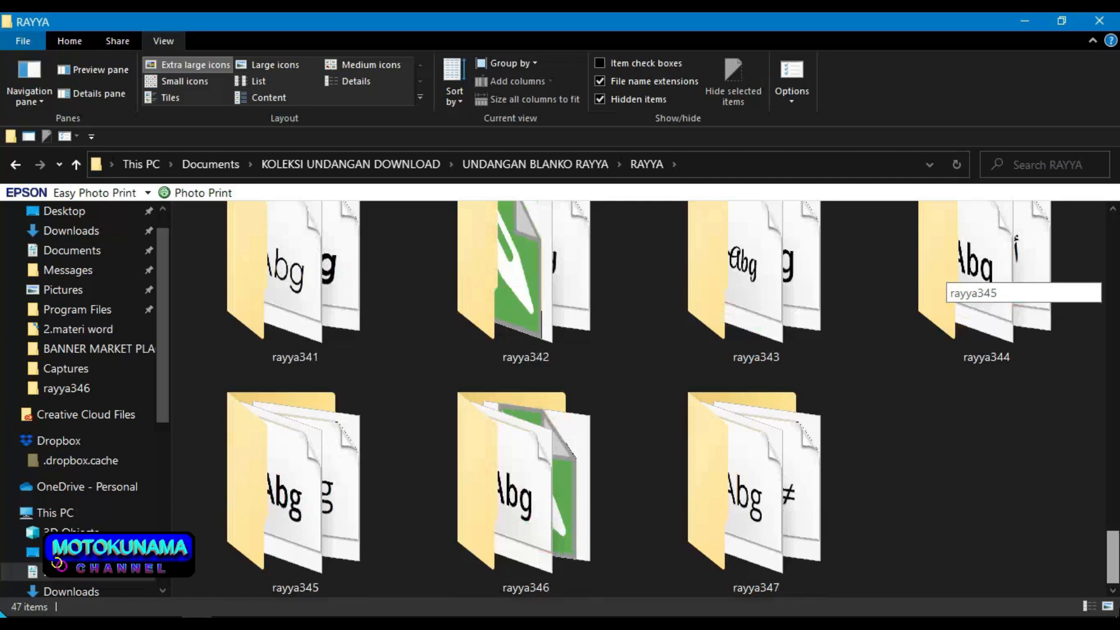
# Step: Open the rayya346 folder under Documents > KOLEKSI UNDANGAN DOWNLOAD > UNDANGAN BLANKO RAYYA > RAYYA
pyautogui.doubleClick(538, 471)
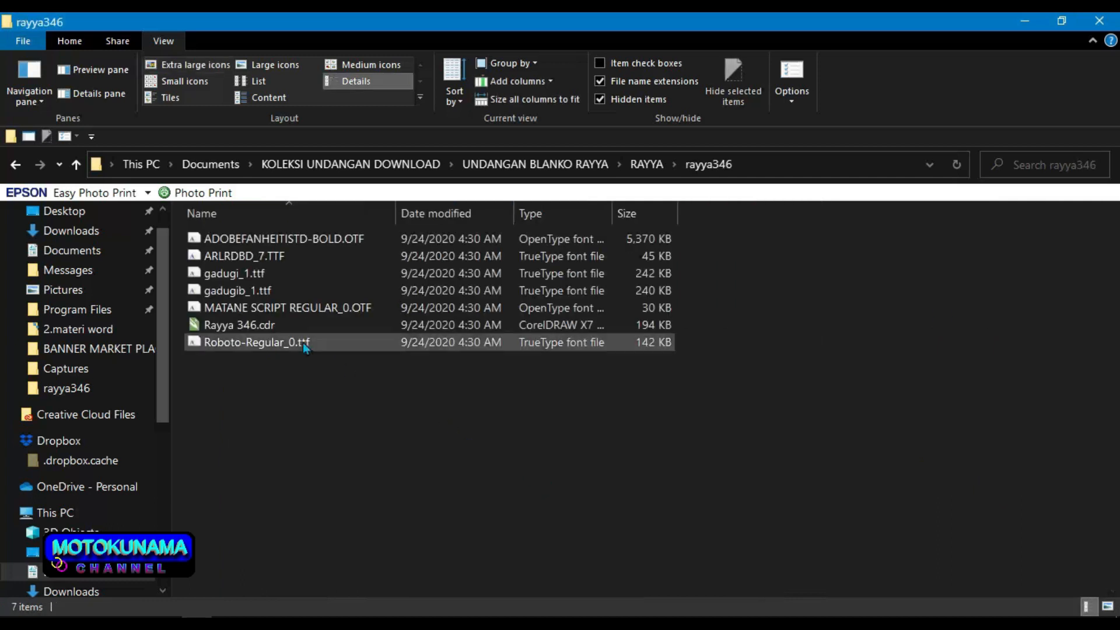
# Step: Open Rayya 346.cdr with CorelDRAW X7 (64-Bit) from the file's Open with menu
pyautogui.rightClick(279, 327)
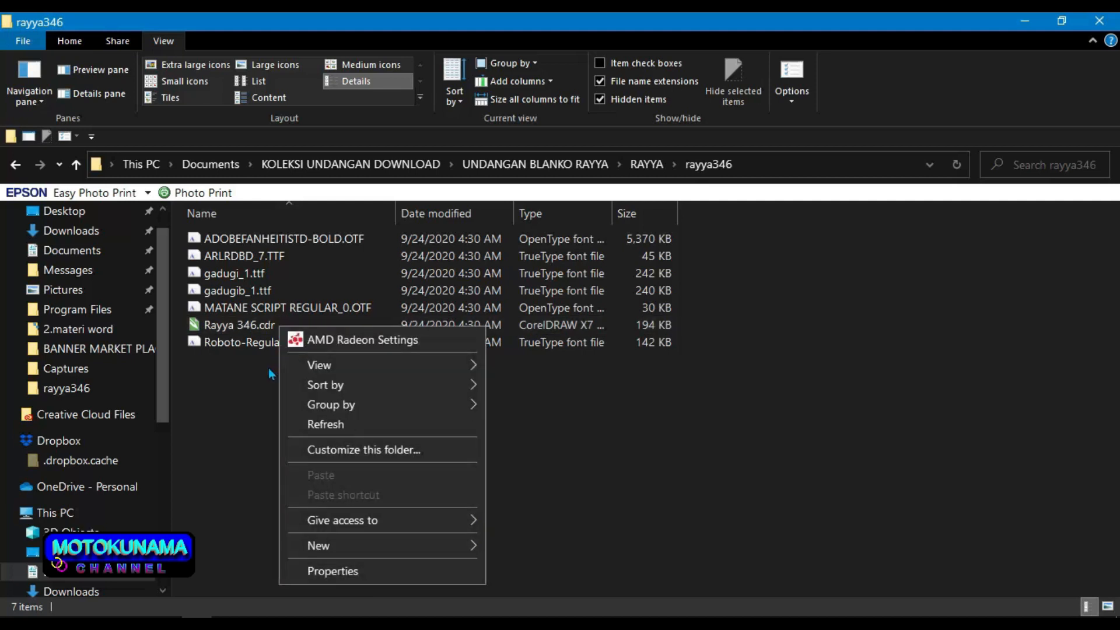
pyautogui.click(271, 374)
pyautogui.click(266, 328)
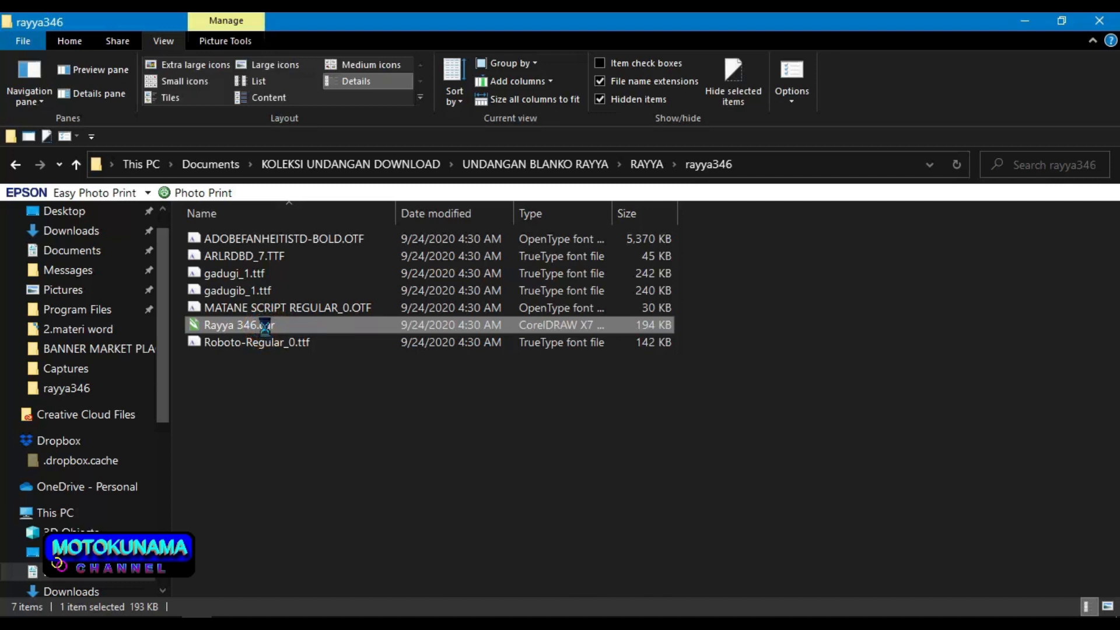
pyautogui.rightClick(265, 328)
pyautogui.moveTo(383, 312)
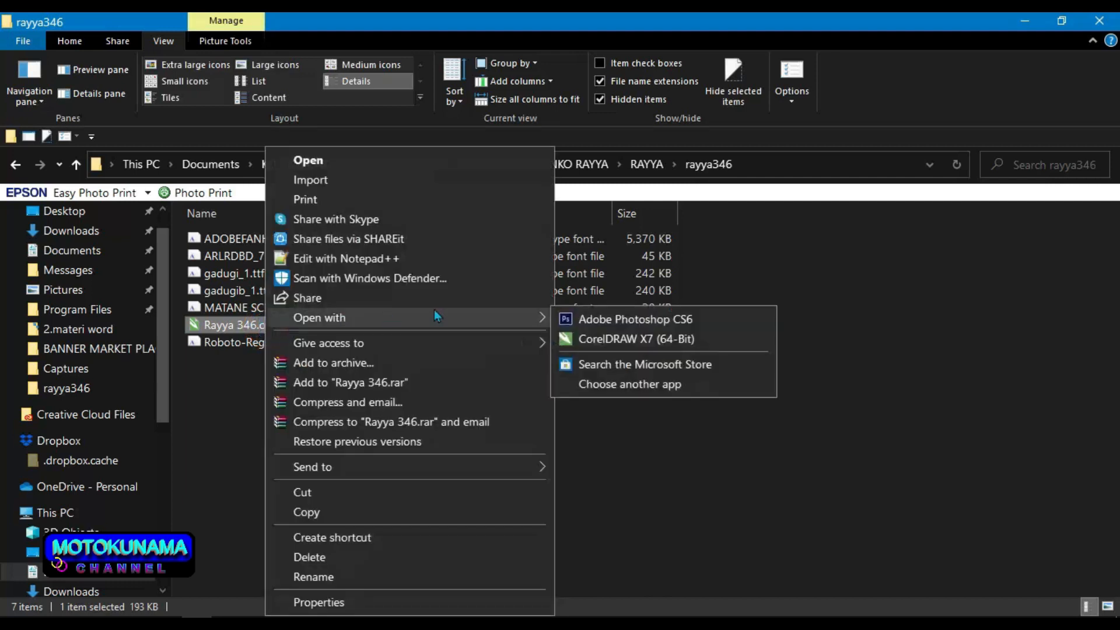
# Step: Open the design, close the Update text bar, and group the left cover panel's six objects
pyautogui.click(577, 340)
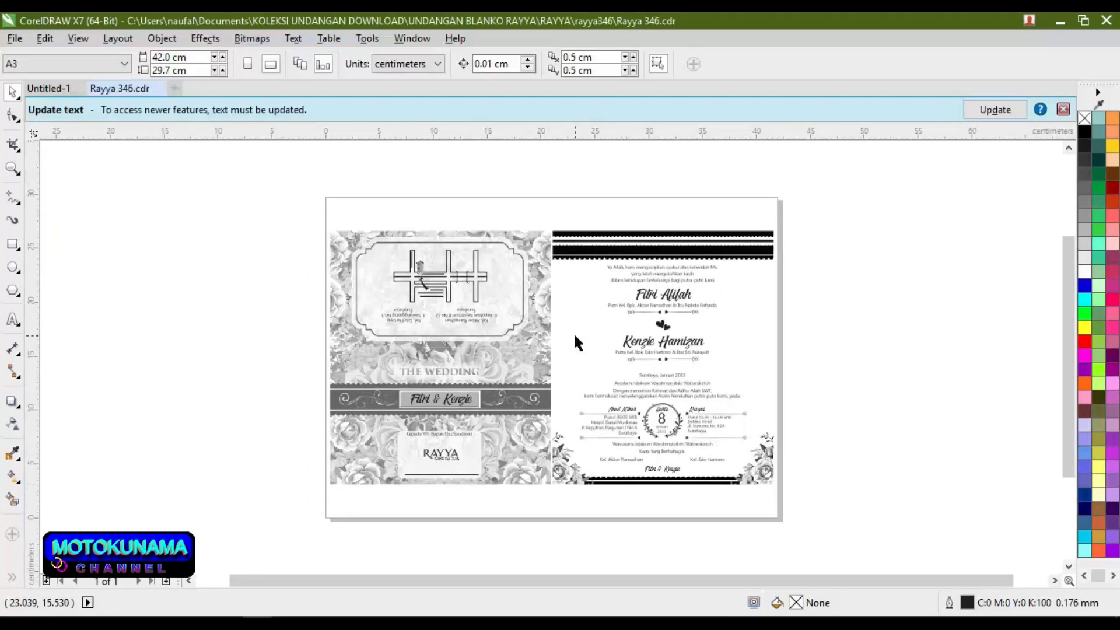
pyautogui.click(1062, 109)
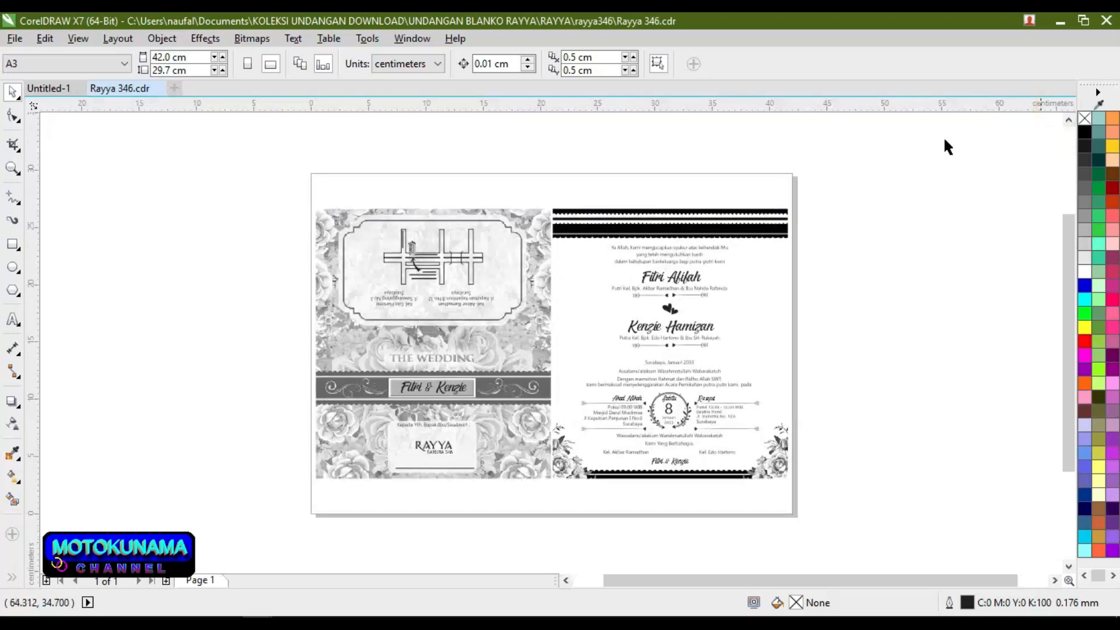
pyautogui.moveTo(282, 178); pyautogui.dragTo(557, 513)
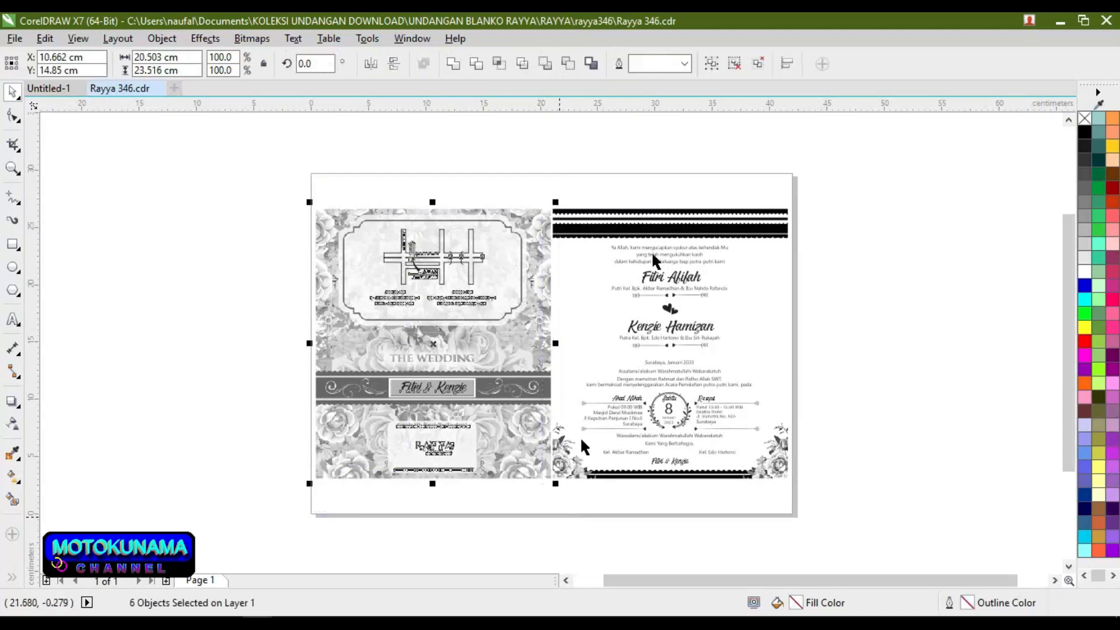
pyautogui.click(710, 64)
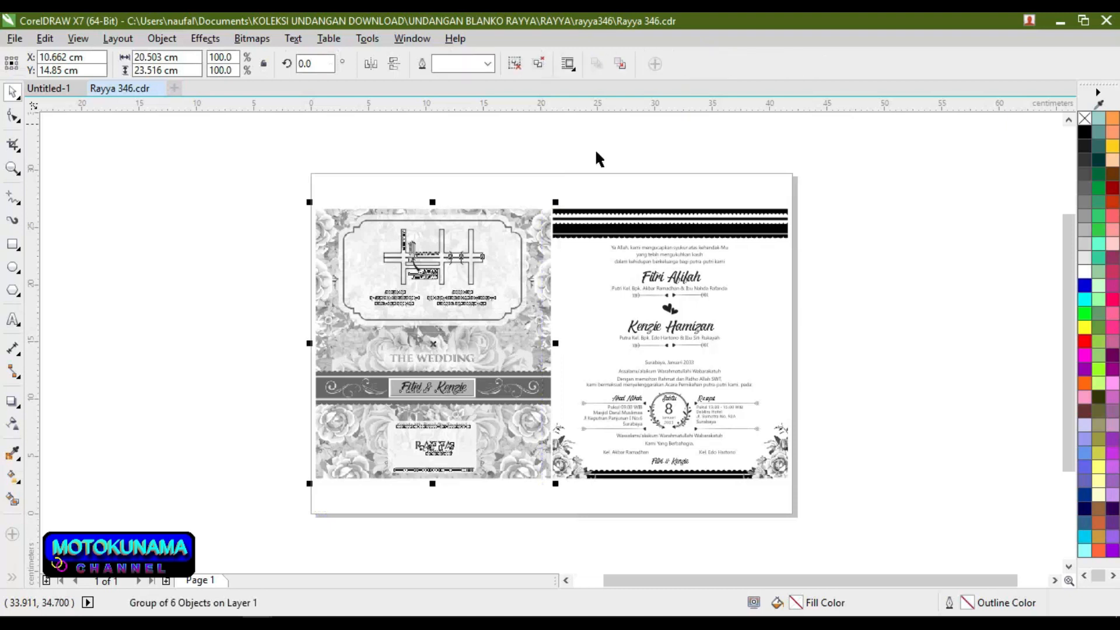
# Step: Drag the cover group left off the page, then clear a trial selection of the right panel
pyautogui.moveTo(493, 225); pyautogui.dragTo(295, 238)
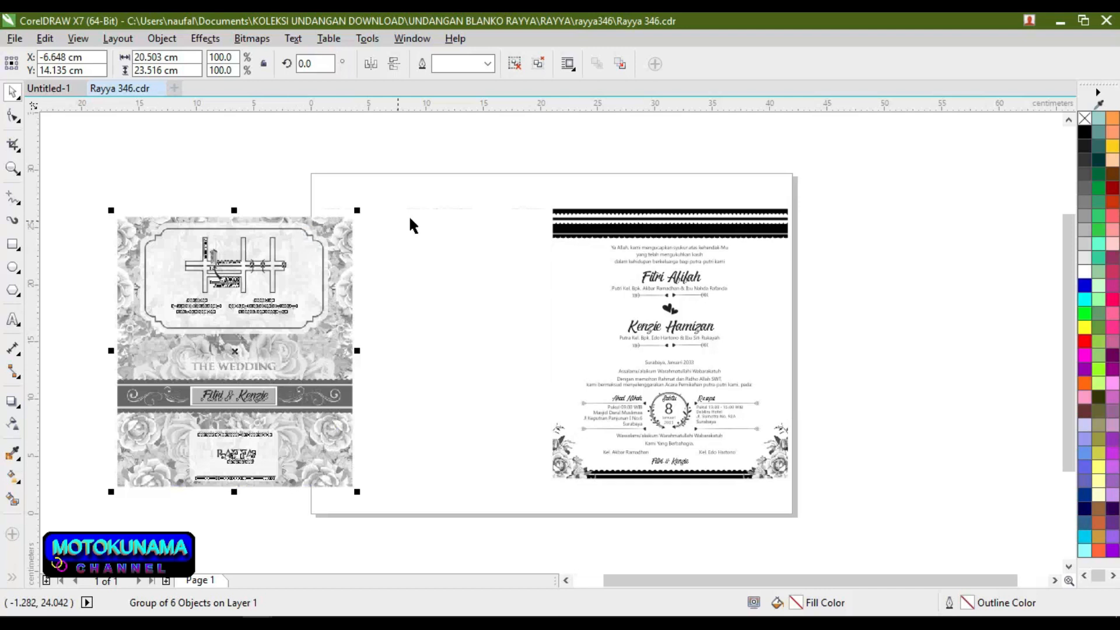
pyautogui.moveTo(475, 195); pyautogui.dragTo(748, 342)
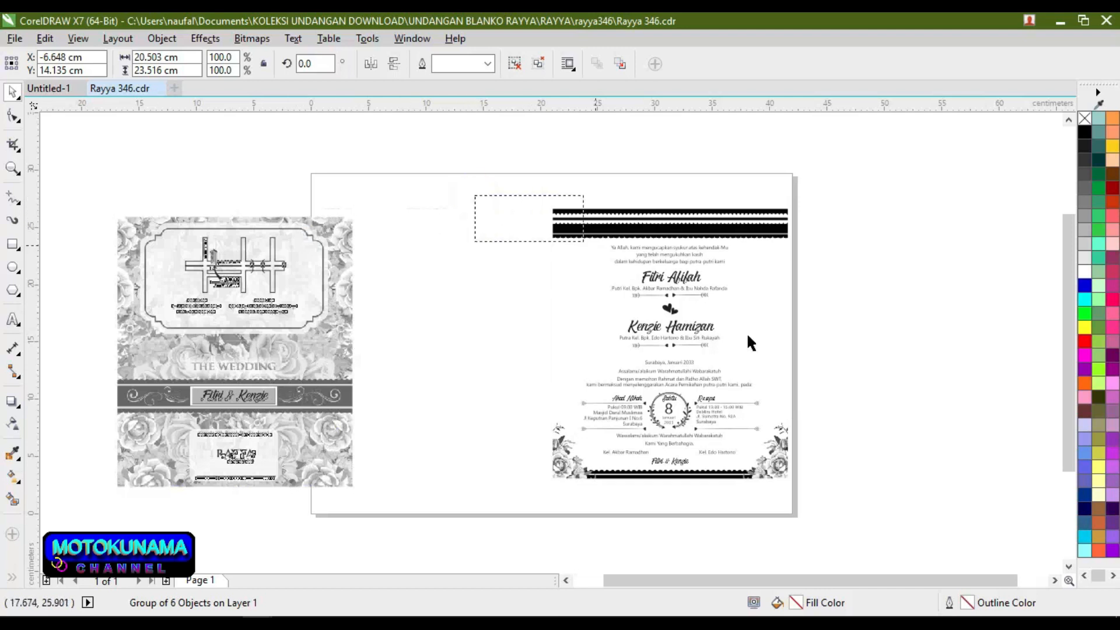
pyautogui.moveTo(835, 516); pyautogui.dragTo(835, 518)
pyautogui.click(835, 518)
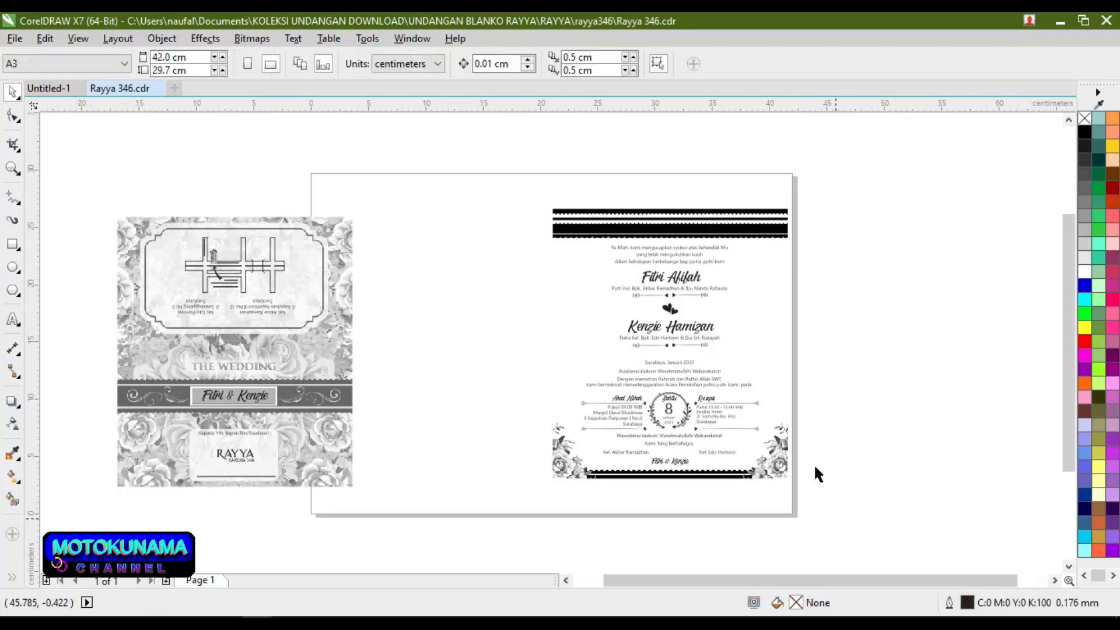
# Step: Group the 13 objects of the right invitation panel and cut the group from the page
pyautogui.moveTo(524, 184); pyautogui.dragTo(837, 519)
pyautogui.click(838, 518)
pyautogui.moveTo(535, 193); pyautogui.dragTo(812, 505)
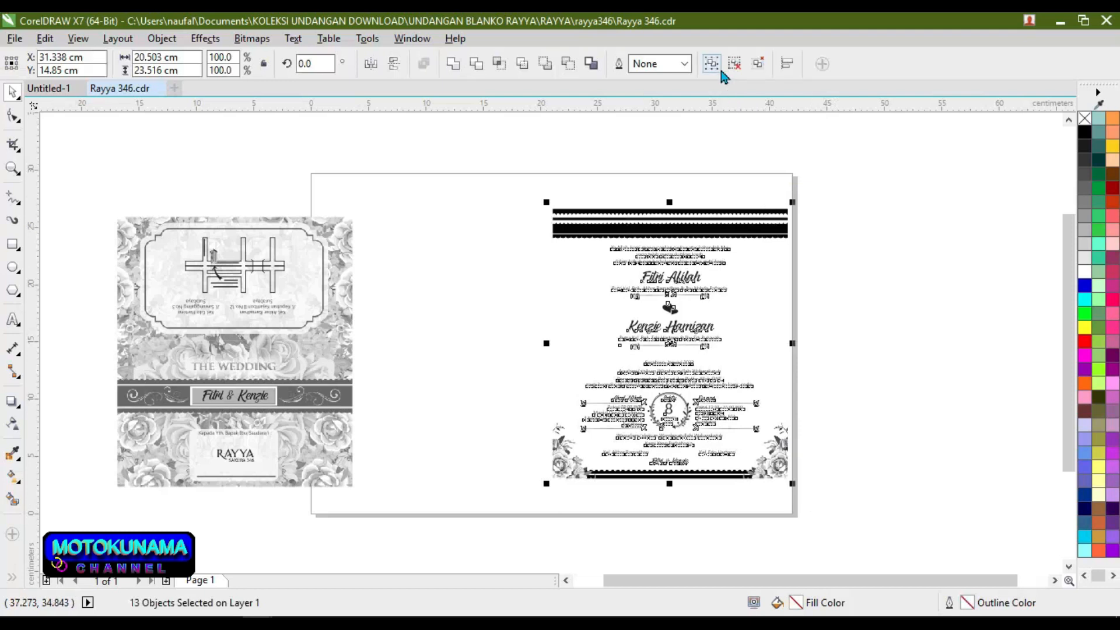
pyautogui.click(720, 70)
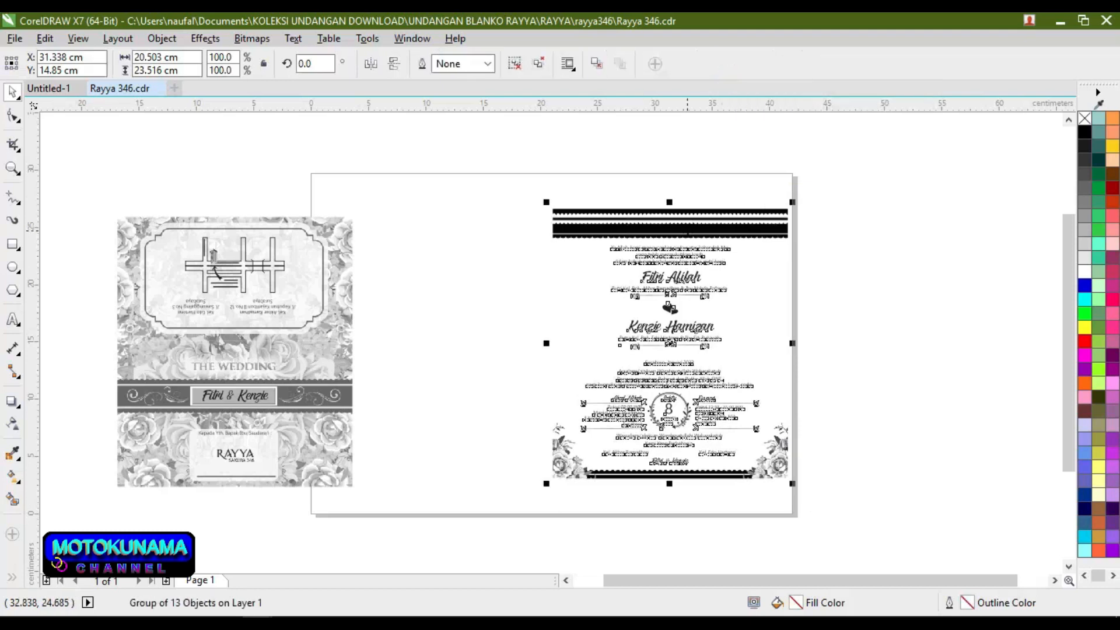
pyautogui.rightClick(691, 238)
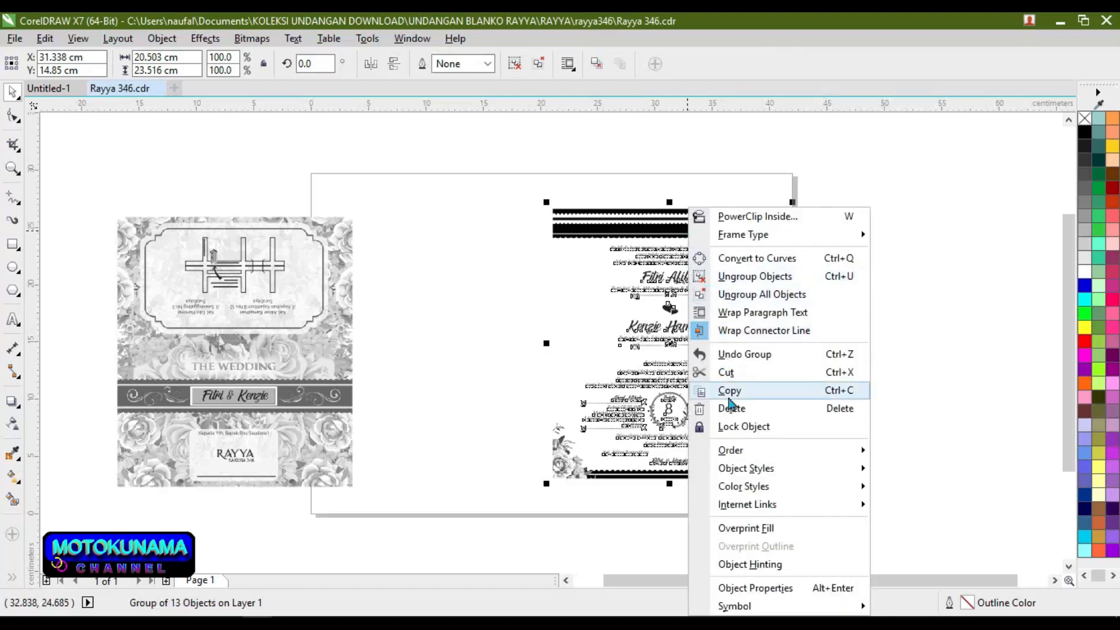
pyautogui.click(726, 376)
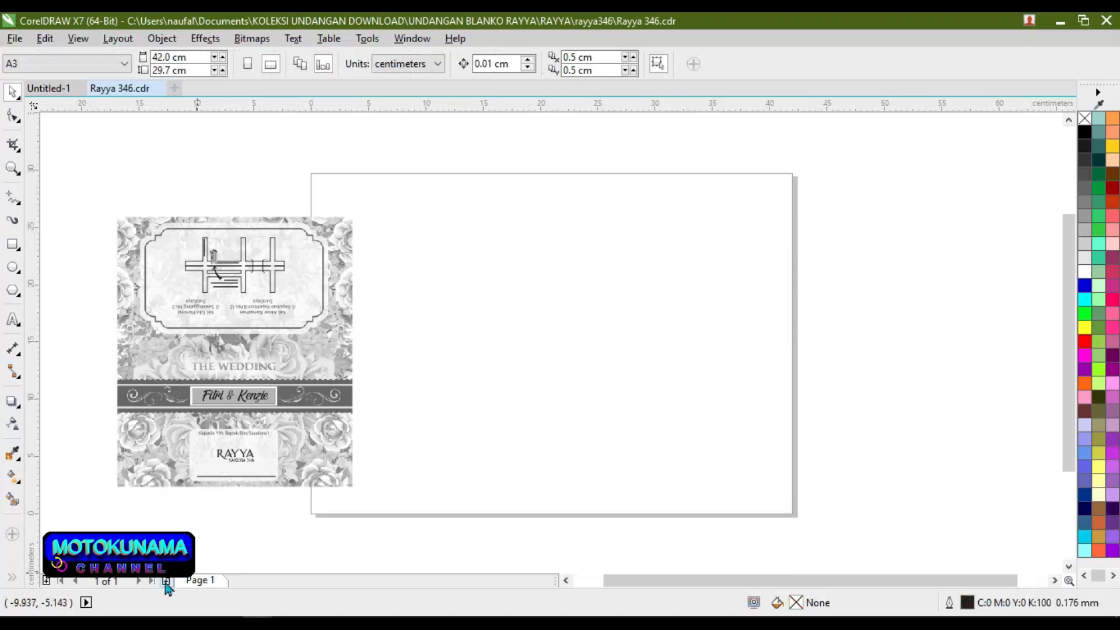
# Step: Add a portrait Page 2, paste the invitation group centred on it, and return to Page 1
pyautogui.click(165, 581)
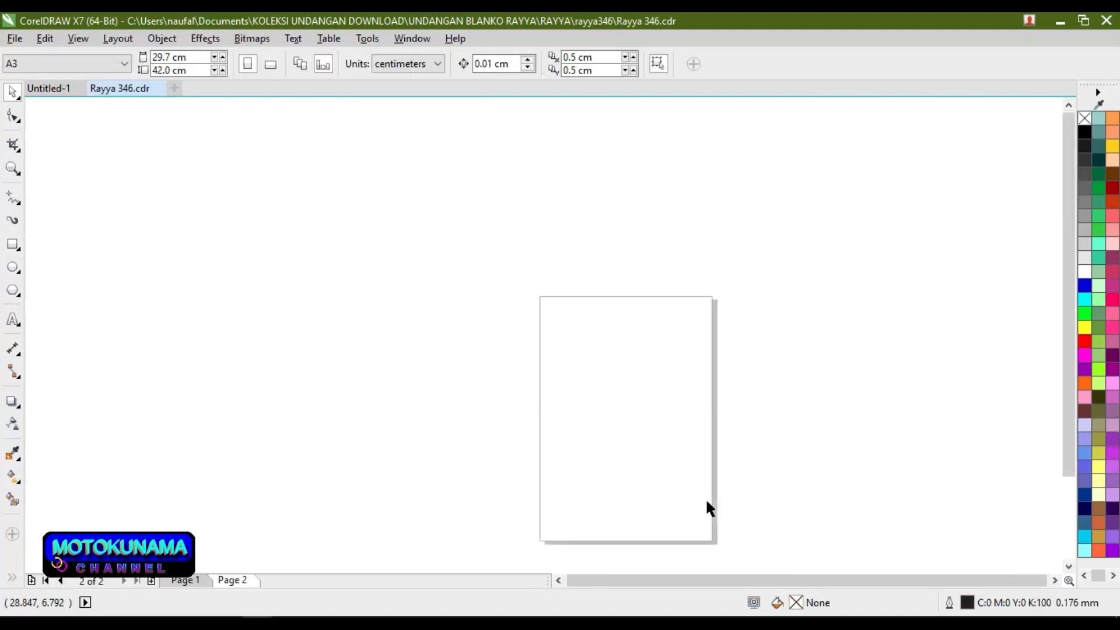
pyautogui.rightClick(594, 412)
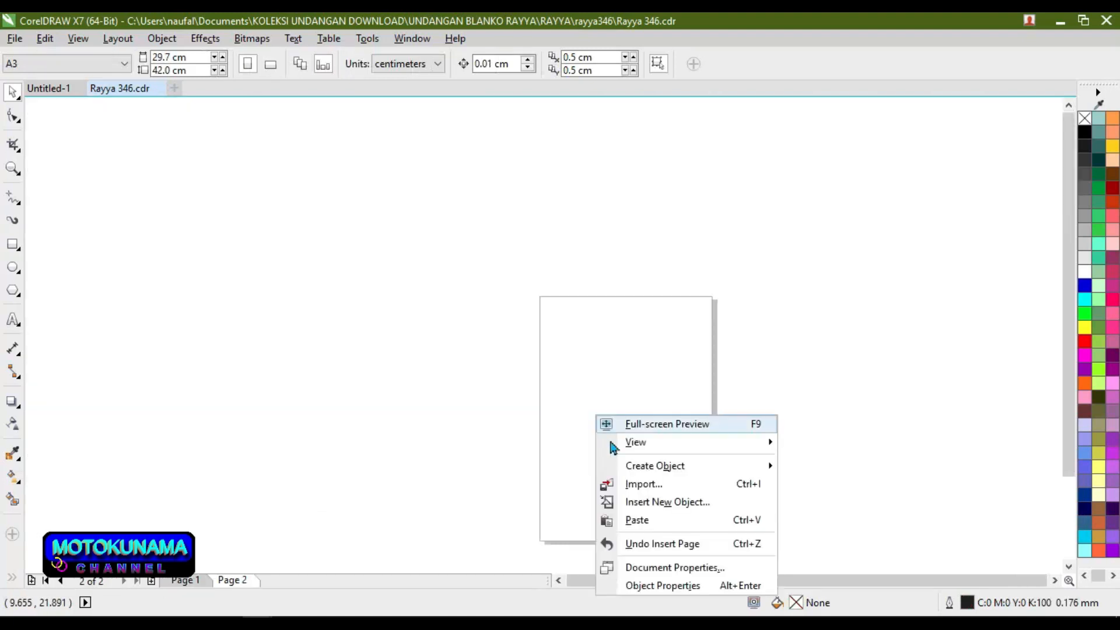
pyautogui.click(636, 518)
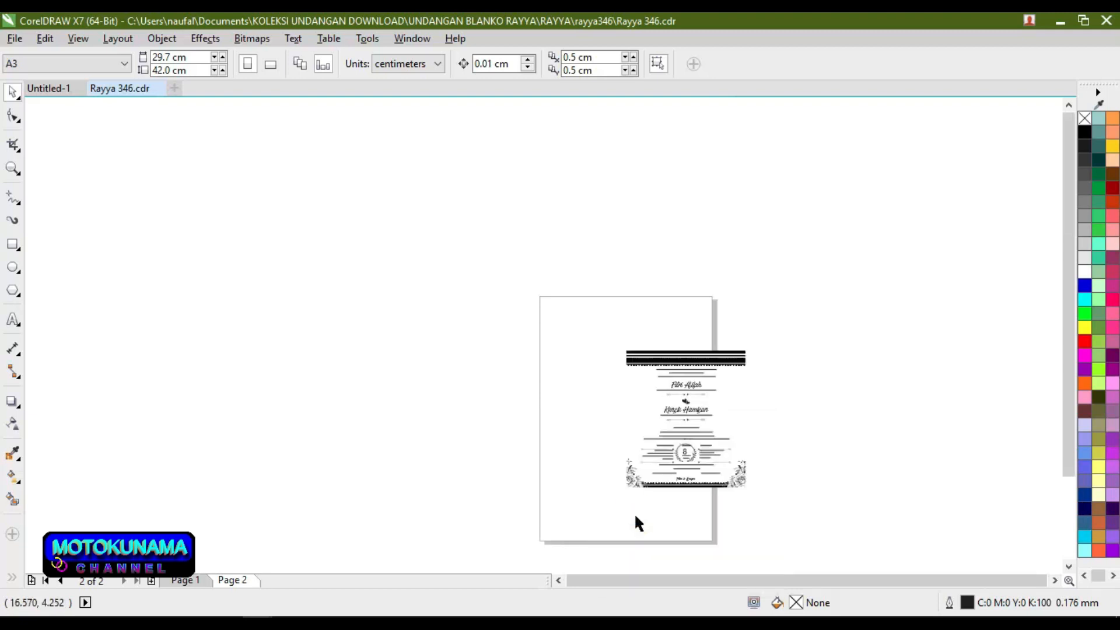
pyautogui.click(696, 416)
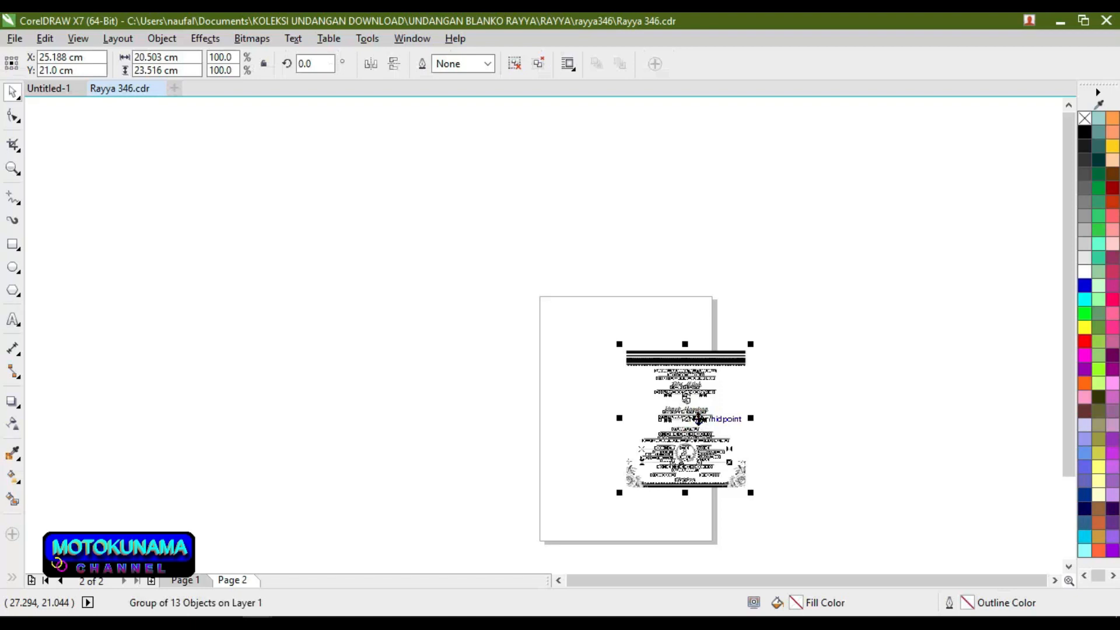
pyautogui.press('p')
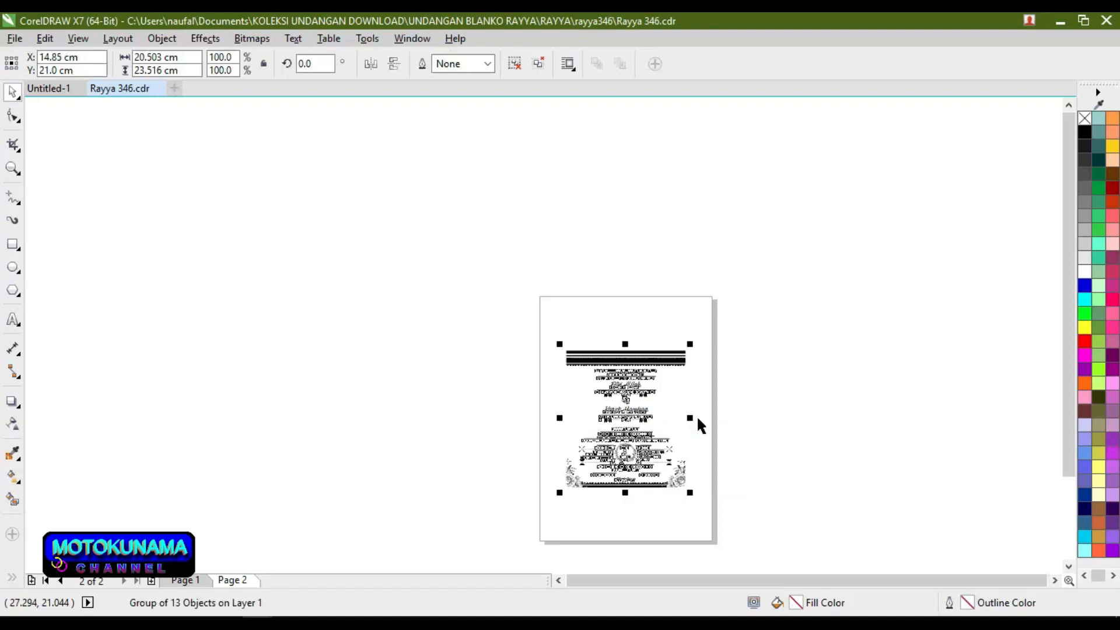
pyautogui.click(185, 580)
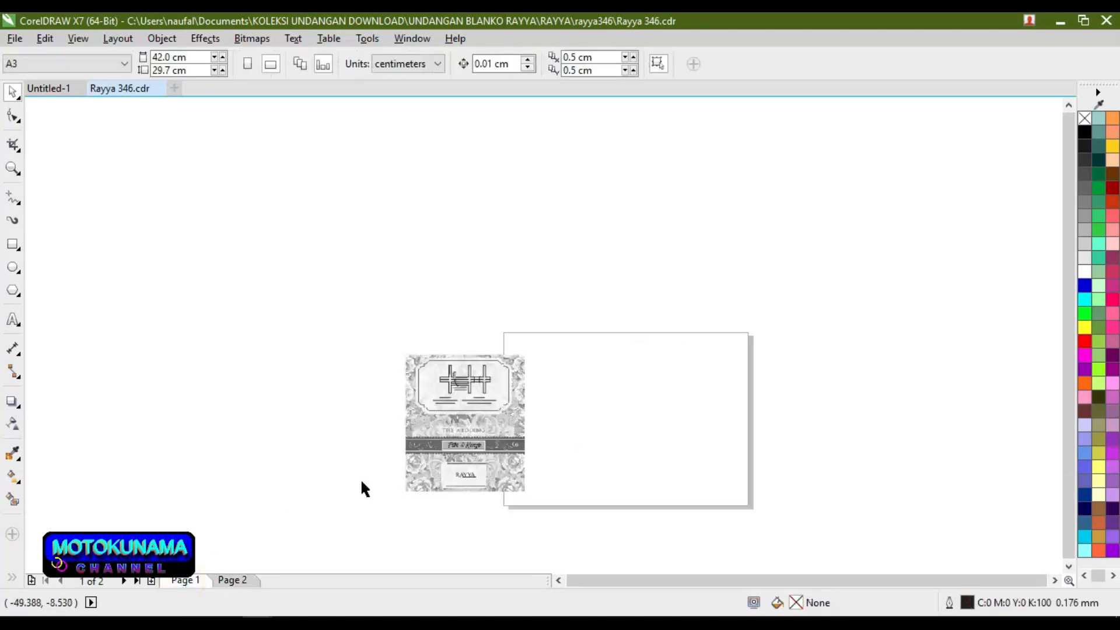
# Step: Switch Page 1's page size to Custom
pyautogui.doubleClick(459, 454)
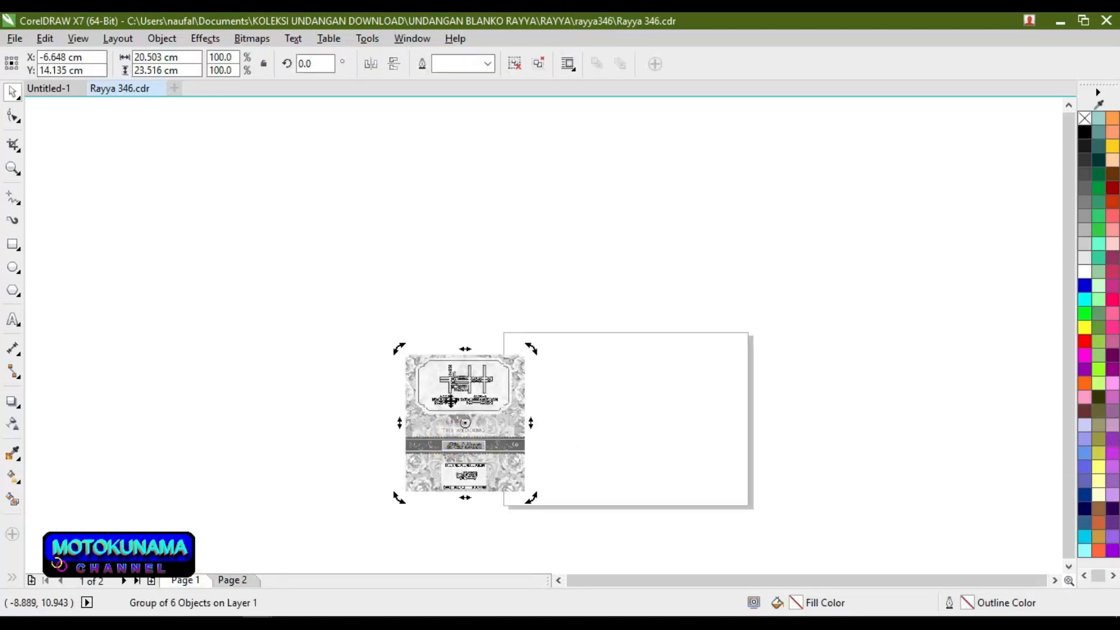
pyautogui.click(430, 274)
pyautogui.click(459, 383)
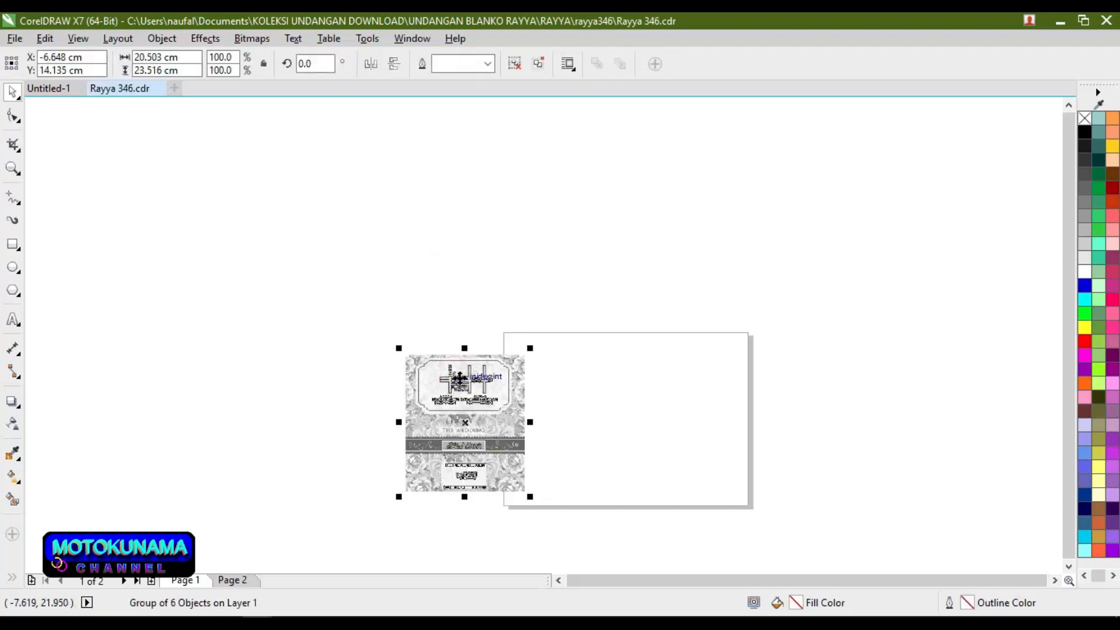
pyautogui.click(192, 143)
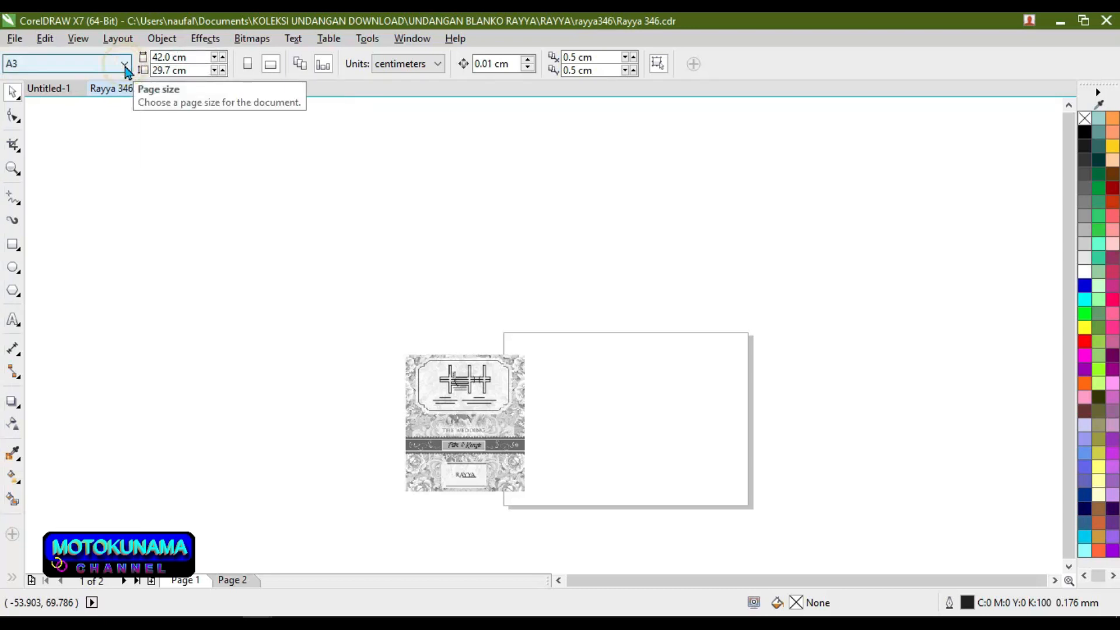
pyautogui.click(125, 70)
pyautogui.click(113, 123)
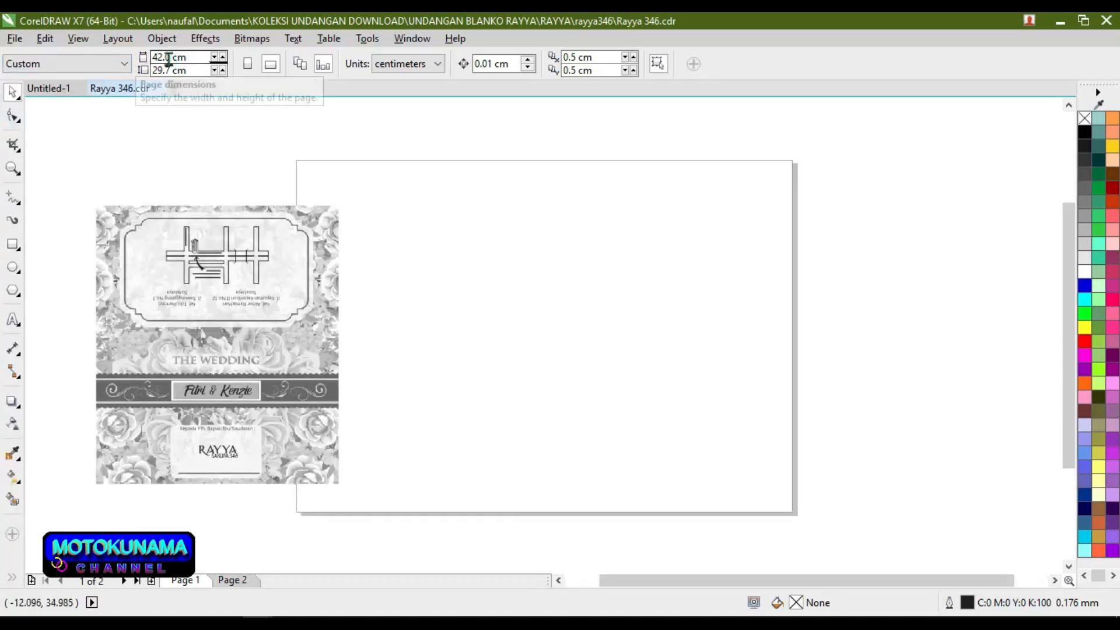
# Step: Set the page to 20.503 cm wide and 23.516 cm high, then centre the cover card
pyautogui.moveTo(170, 57); pyautogui.dragTo(153, 57)
pyautogui.click(153, 57)
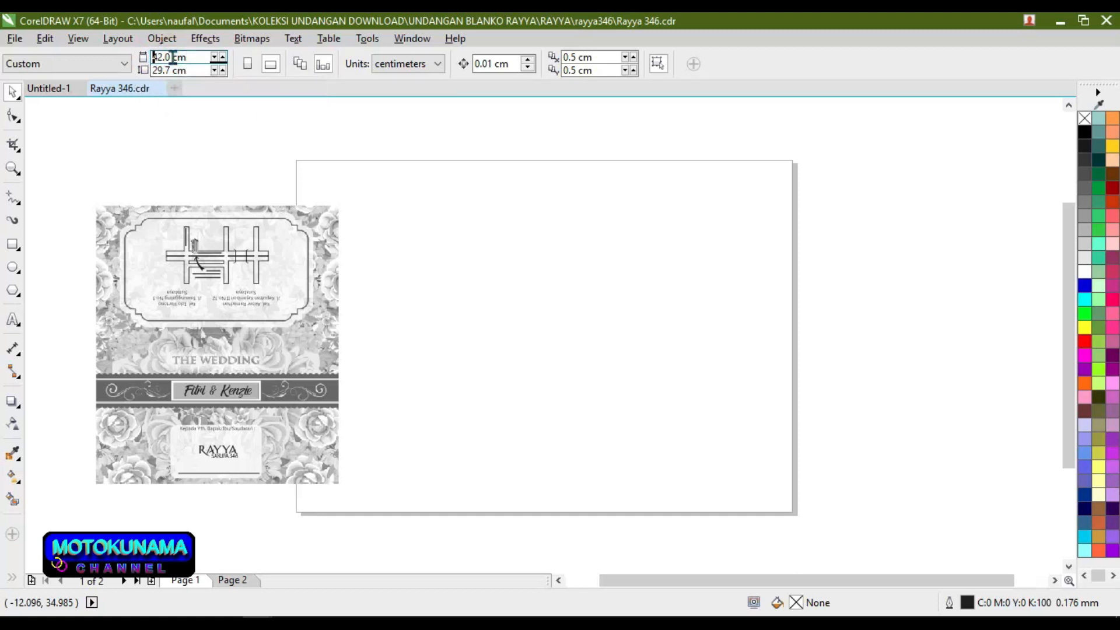
pyautogui.doubleClick(167, 56)
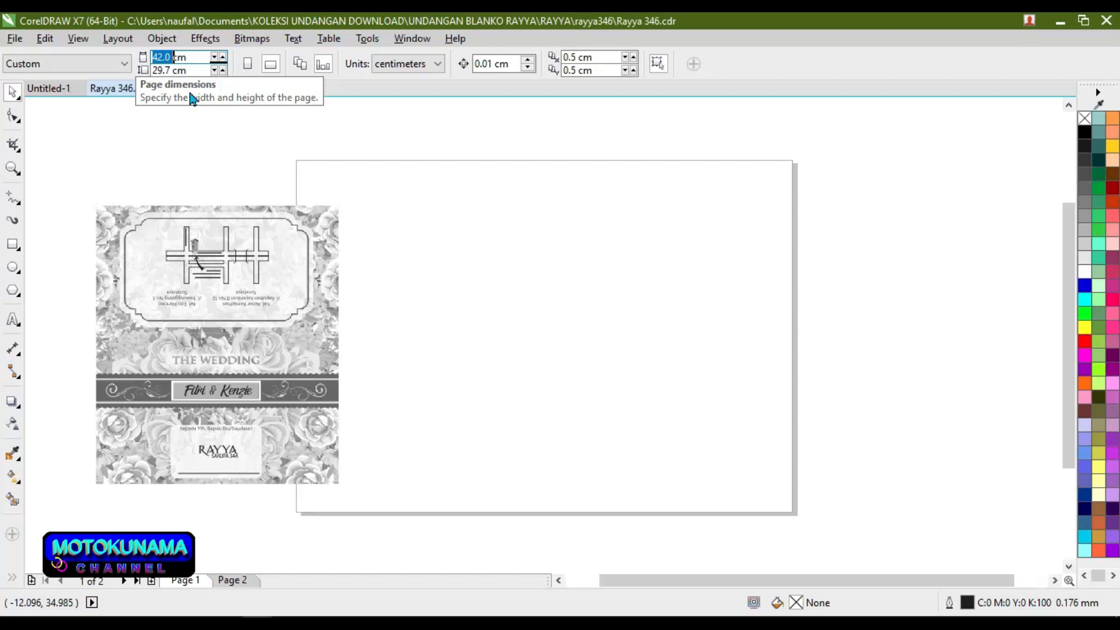
pyautogui.write('20.505')
pyautogui.press('BackSpace')
pyautogui.write('3')
pyautogui.press('Tab')
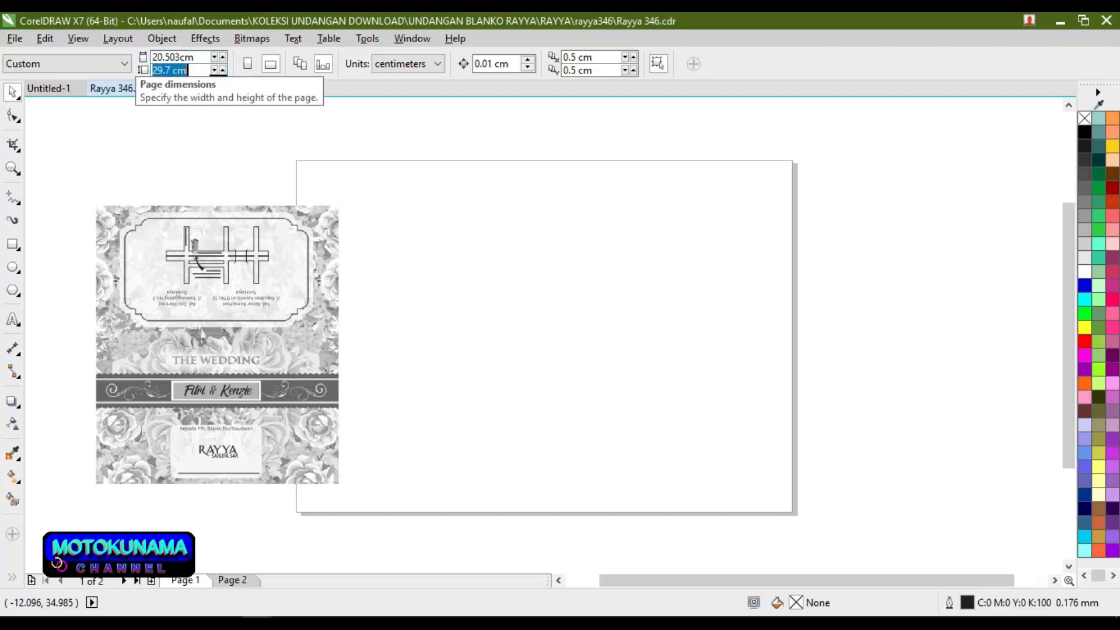
pyautogui.write('23.516')
pyautogui.press('Return')
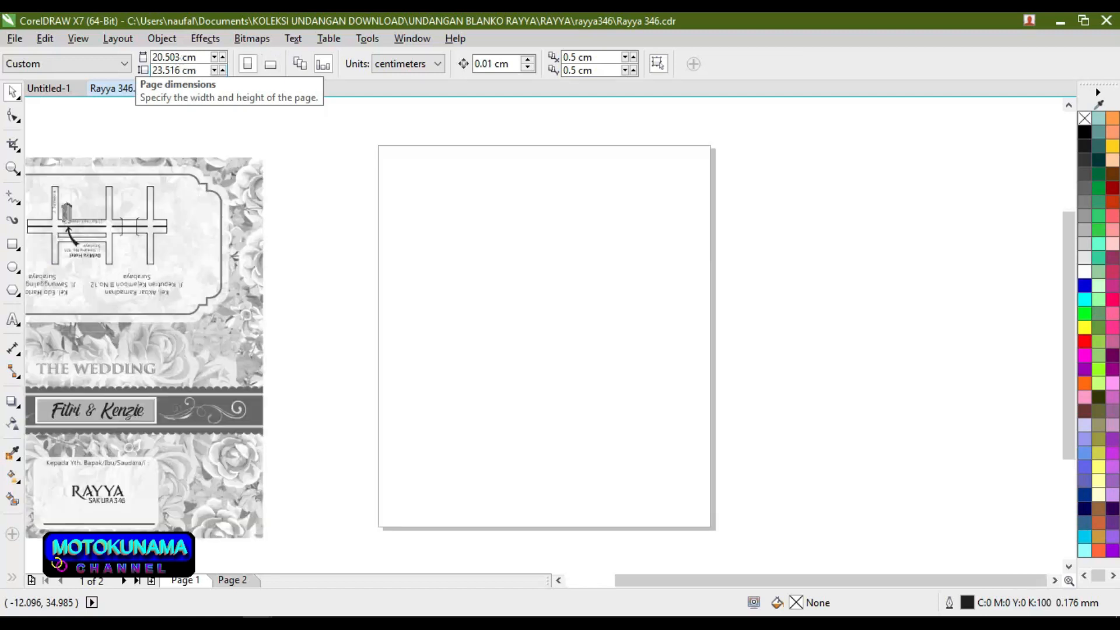
pyautogui.click(199, 168)
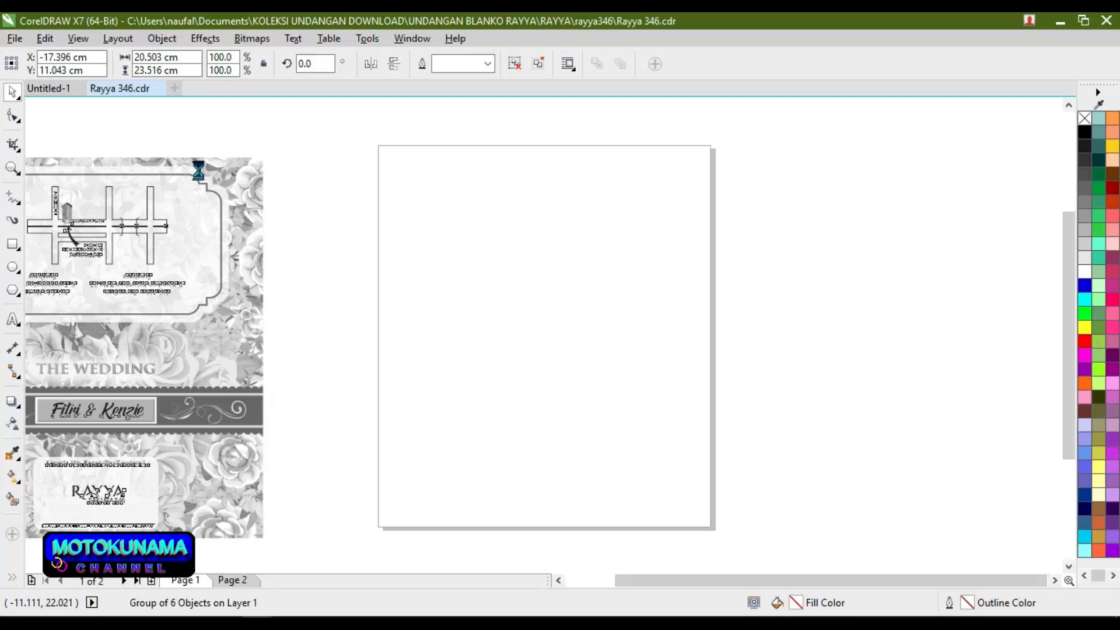
pyautogui.press('p')
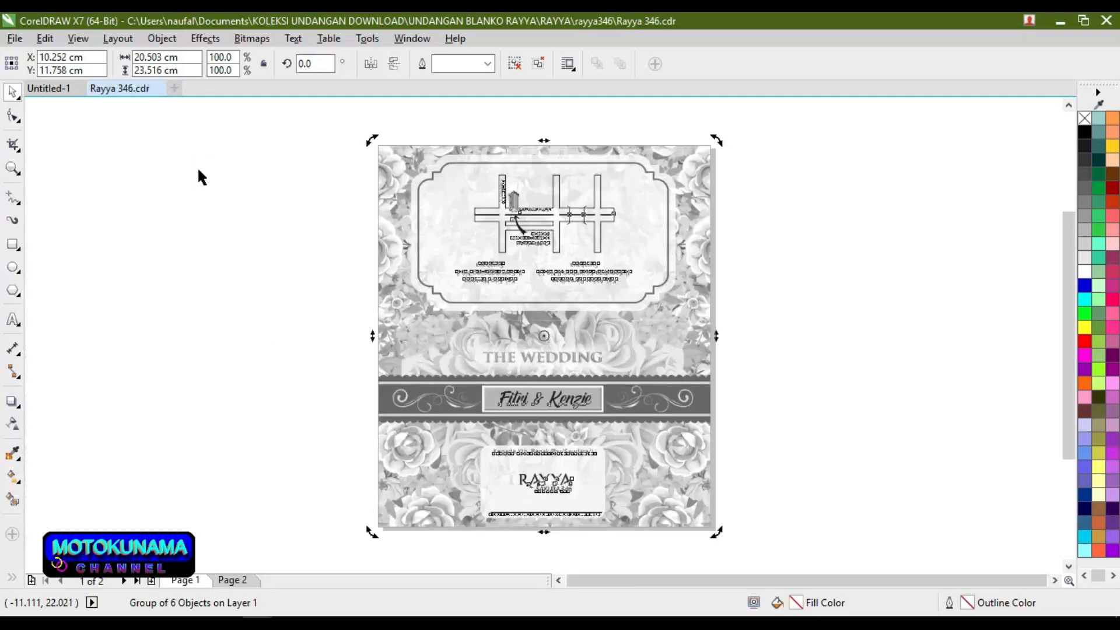
# Step: Give Page 2 a Custom size of 20.503 × 23.516 cm
pyautogui.click(231, 579)
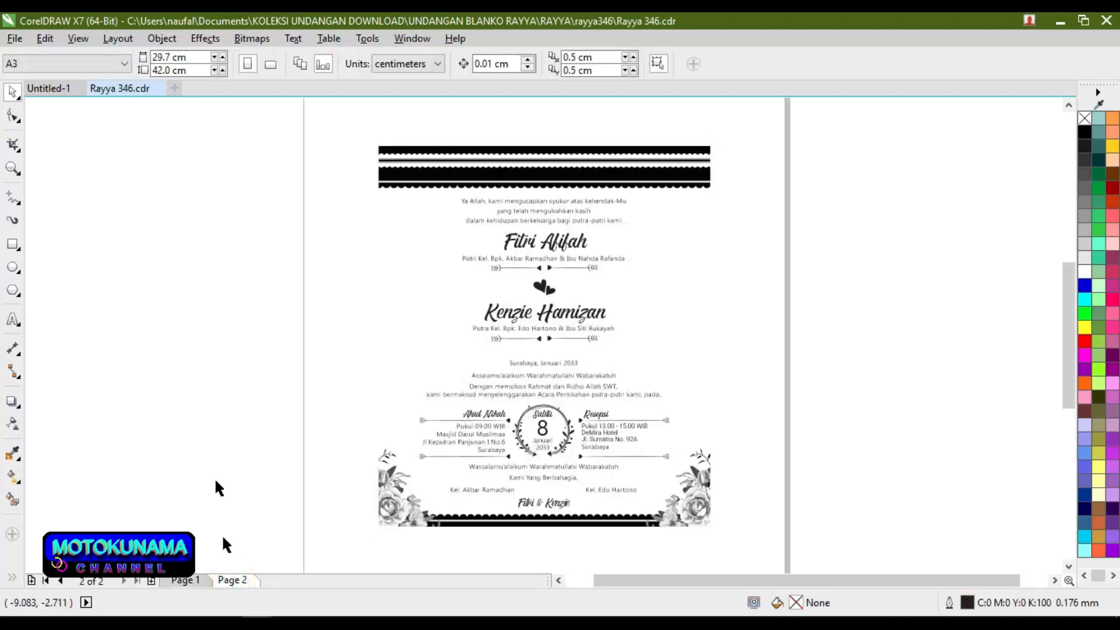
pyautogui.click(124, 65)
pyautogui.click(124, 65)
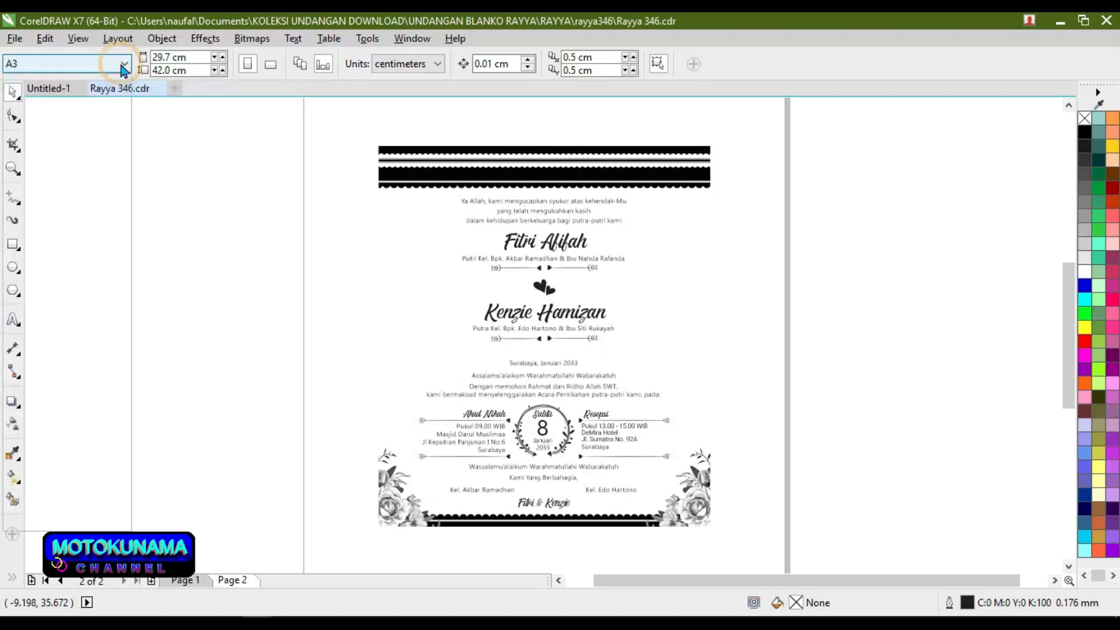
pyautogui.click(123, 66)
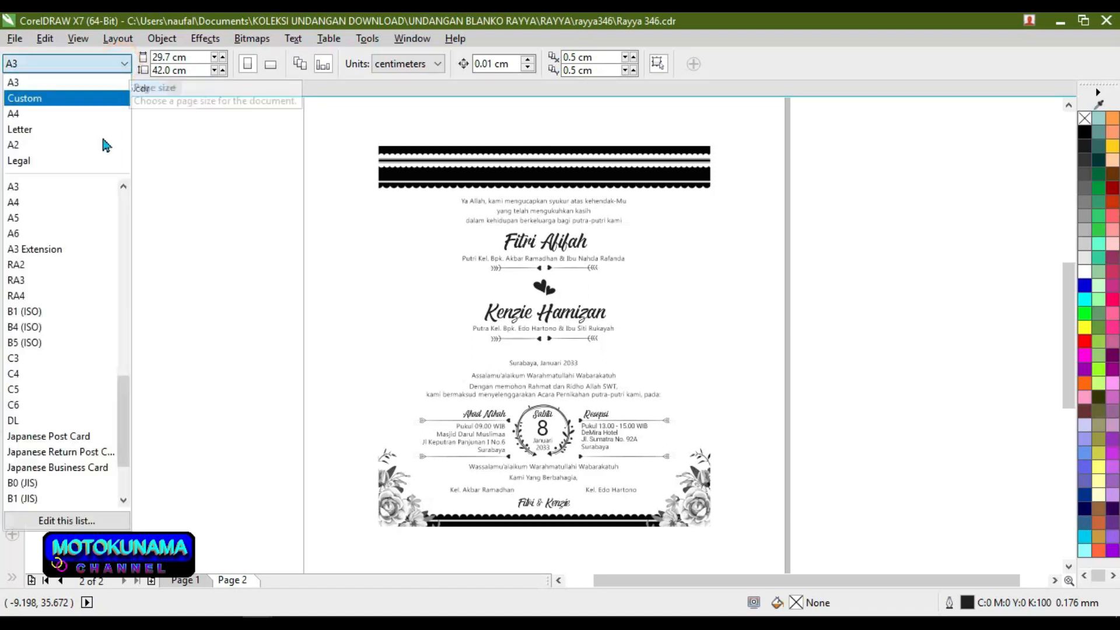
pyautogui.click(95, 99)
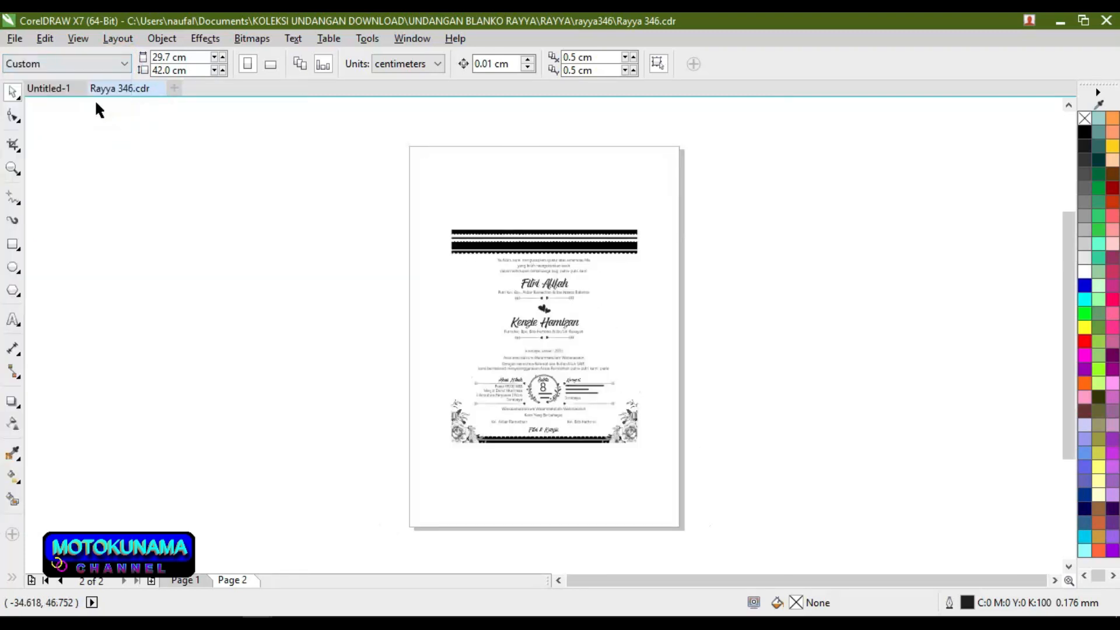
pyautogui.click(166, 63)
pyautogui.write('20 cm')
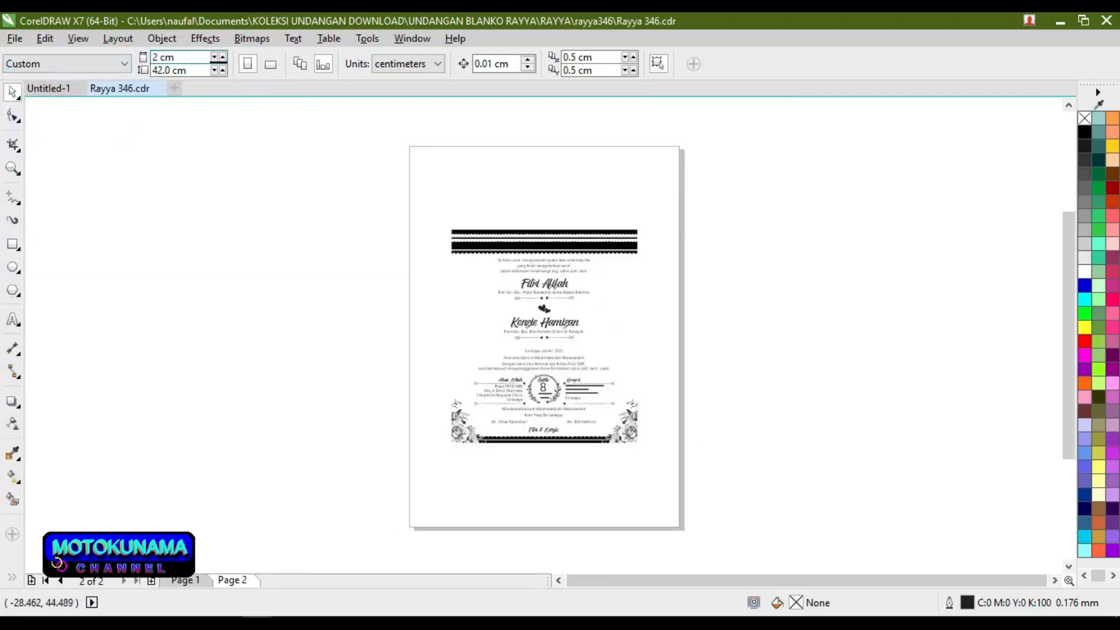
pyautogui.write('.503')
pyautogui.press('Tab')
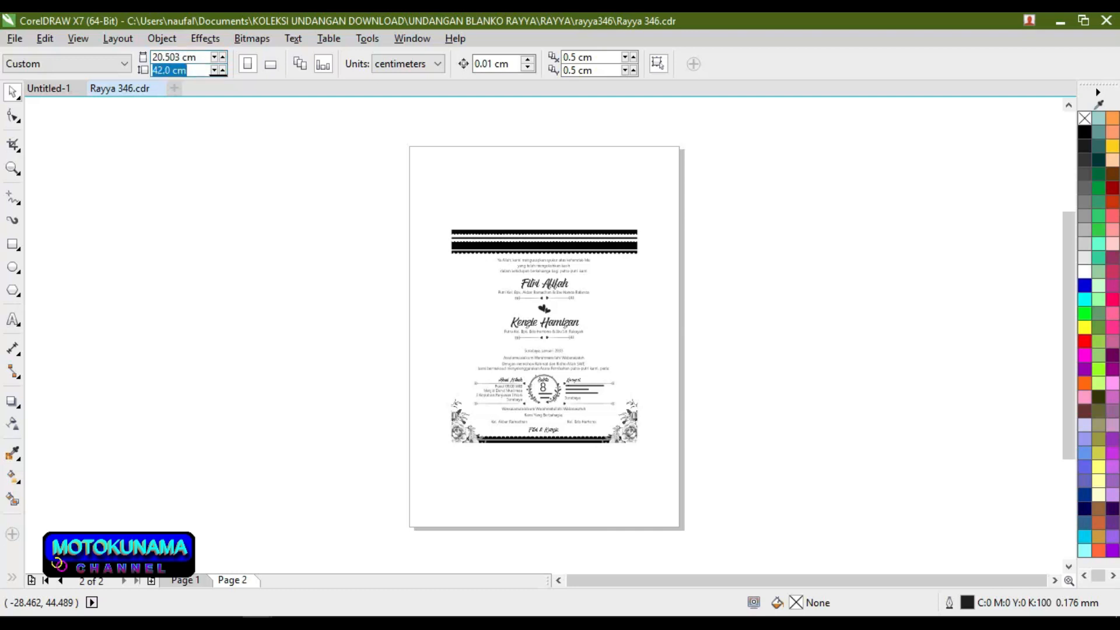
pyautogui.write('23.516')
pyautogui.press('Return')
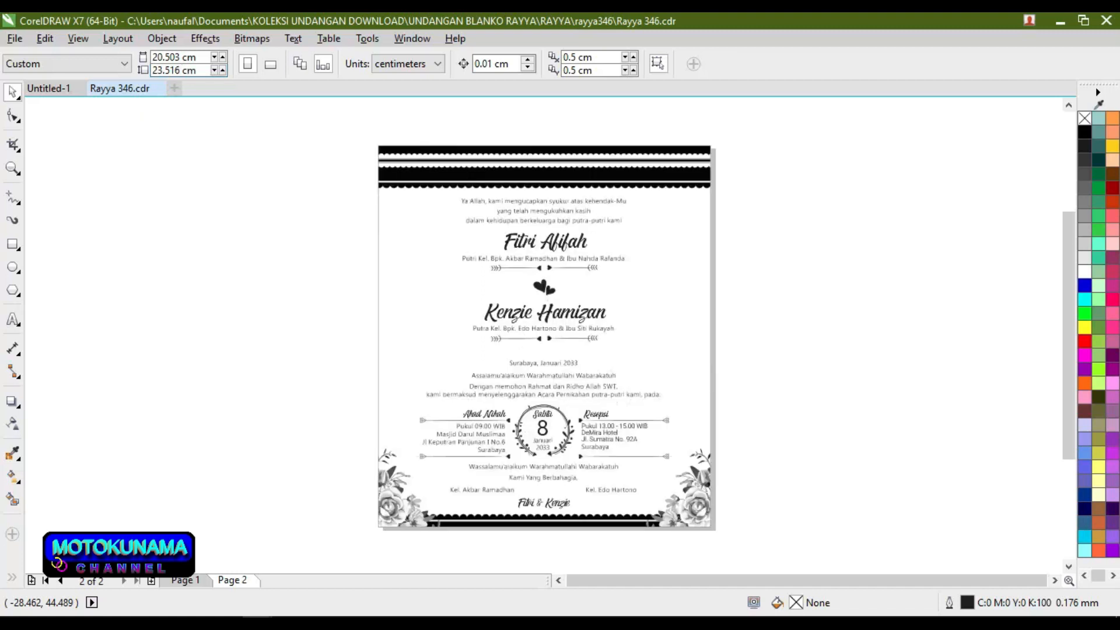
# Step: Try moving the invitation group left, undo the move, and go back to Page 1
pyautogui.click(413, 231)
pyautogui.moveTo(414, 232); pyautogui.dragTo(289, 231)
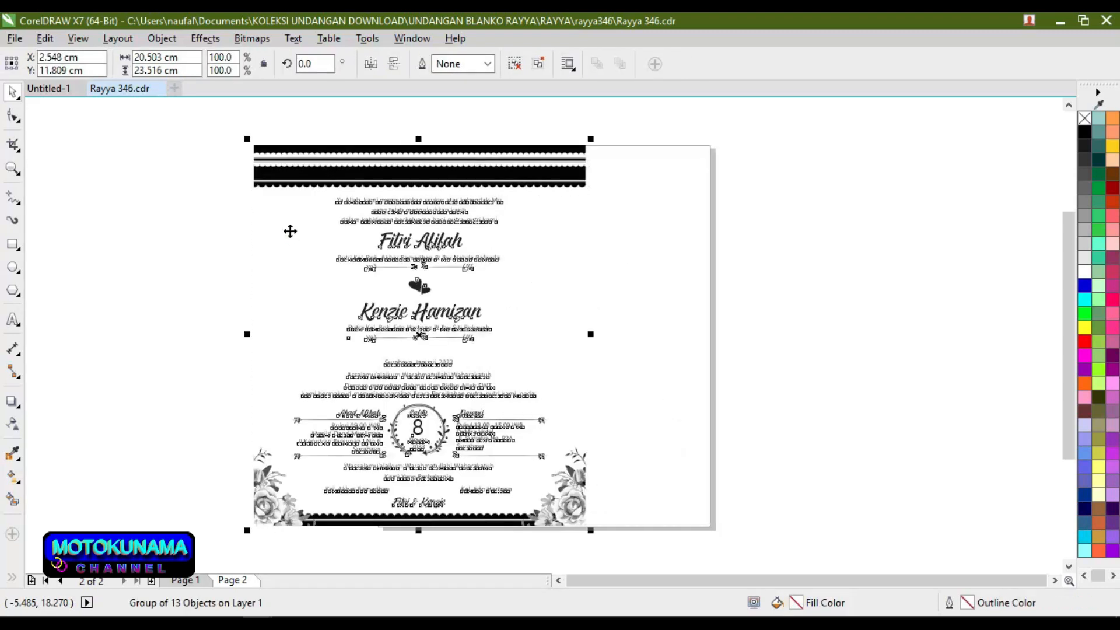
pyautogui.hotkey('ctrl', 'z')
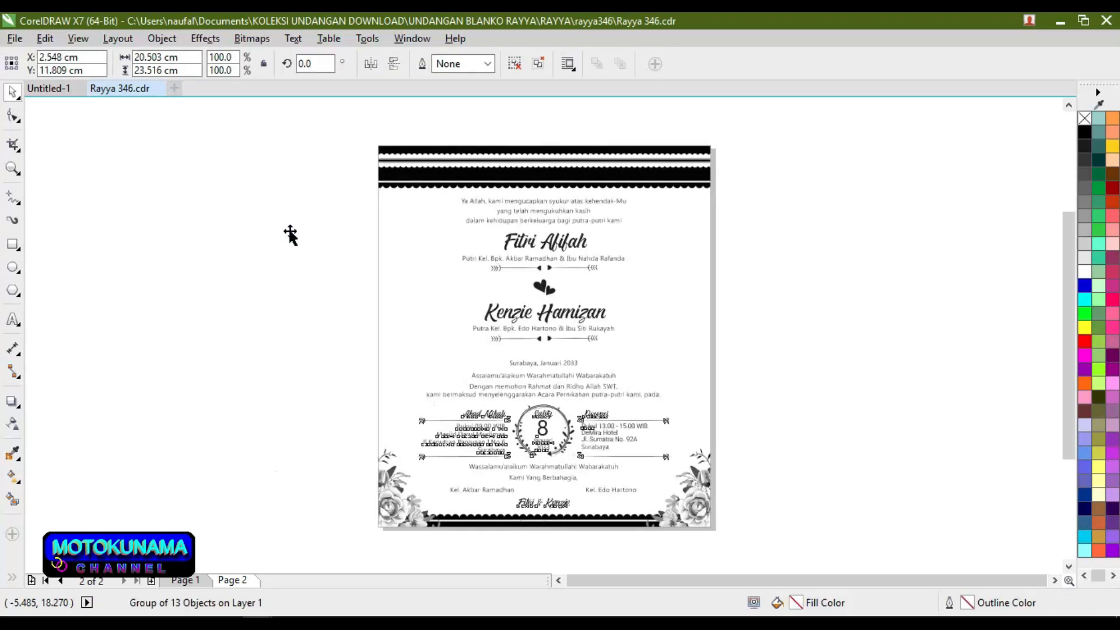
pyautogui.click(199, 580)
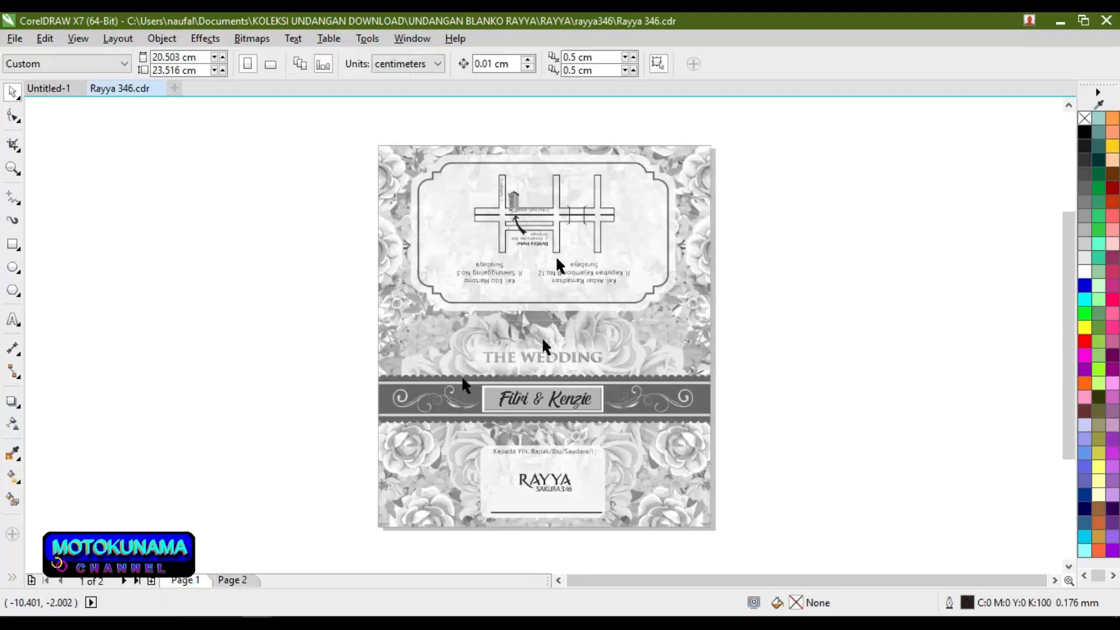
# Step: Ungroup the Page 1 cover design into its six separate objects and zoom in on the banner
pyautogui.scroll(2, 556, 254)
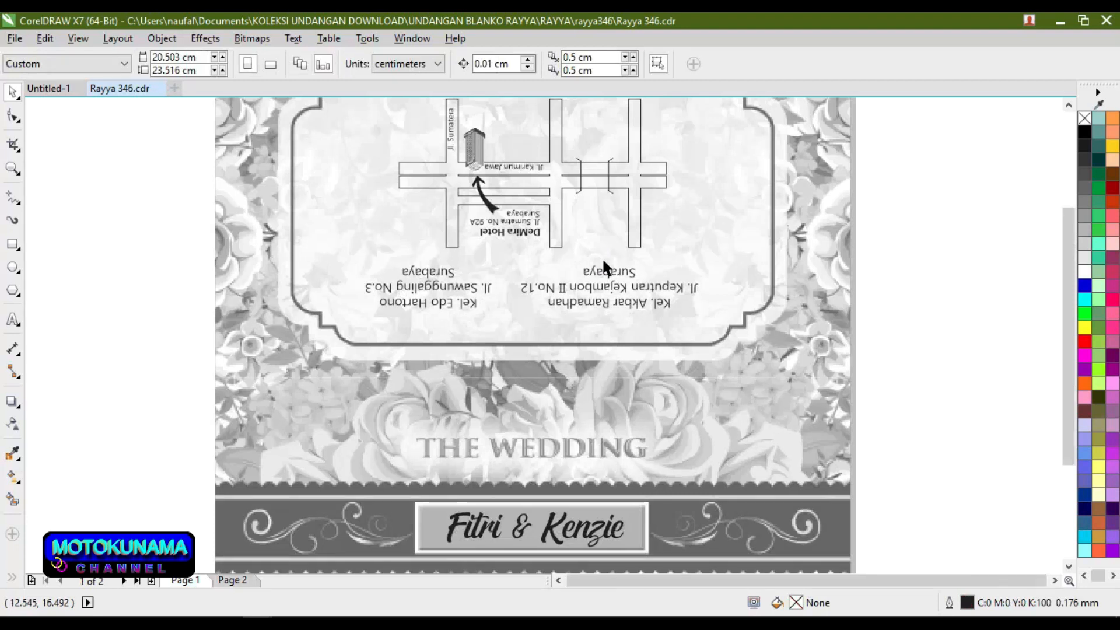
pyautogui.scroll(-2, 603, 261)
pyautogui.click(664, 233)
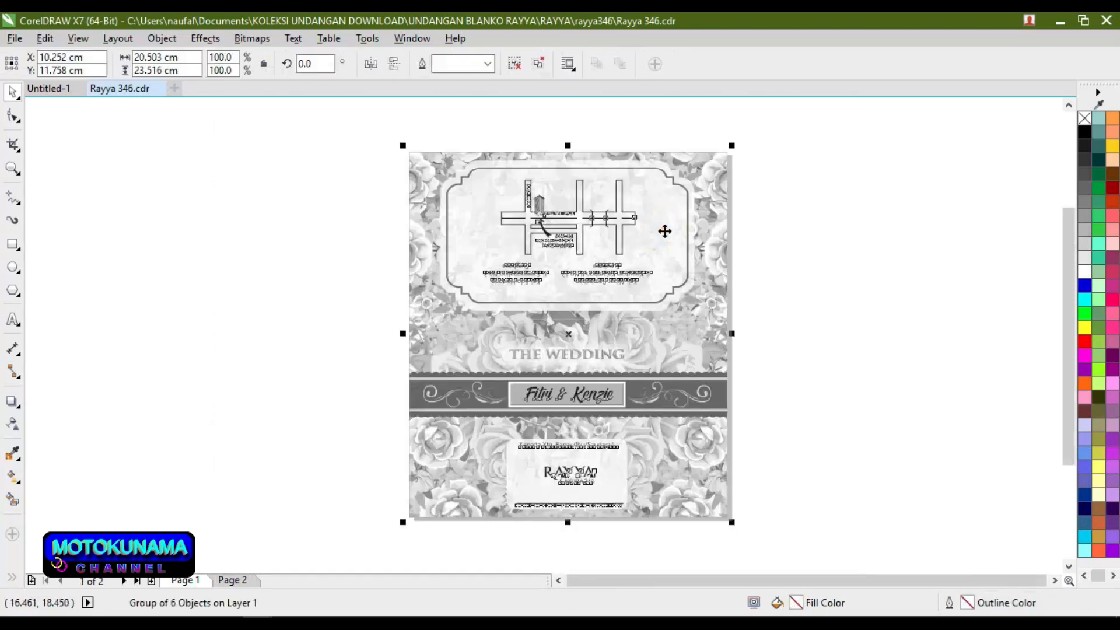
pyautogui.click(515, 63)
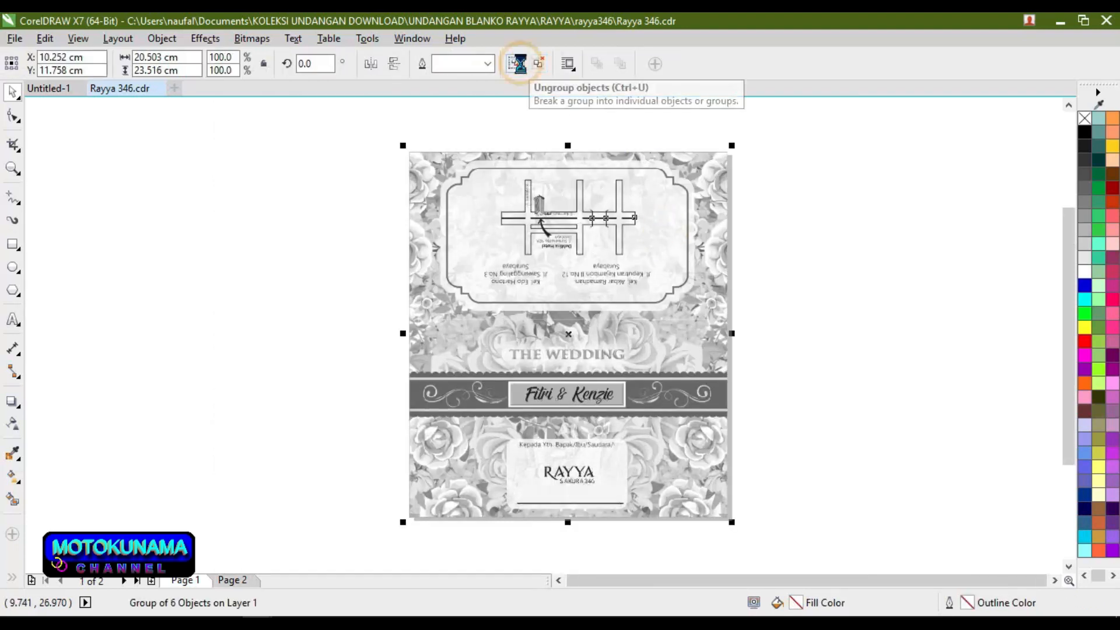
pyautogui.click(527, 111)
pyautogui.scroll(2, 588, 401)
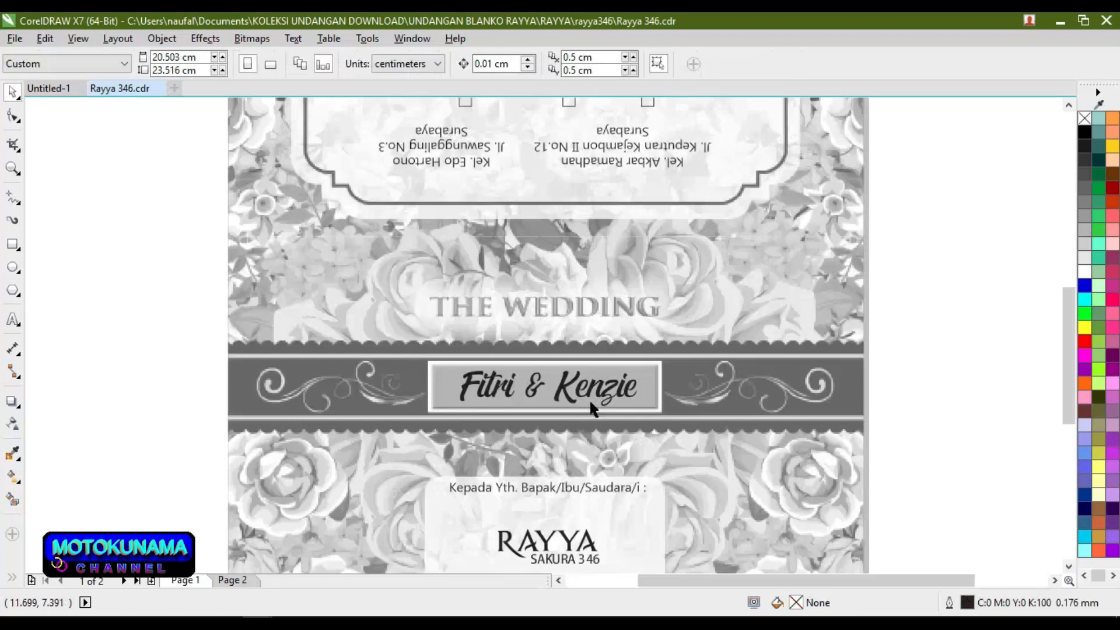
pyautogui.click(12, 322)
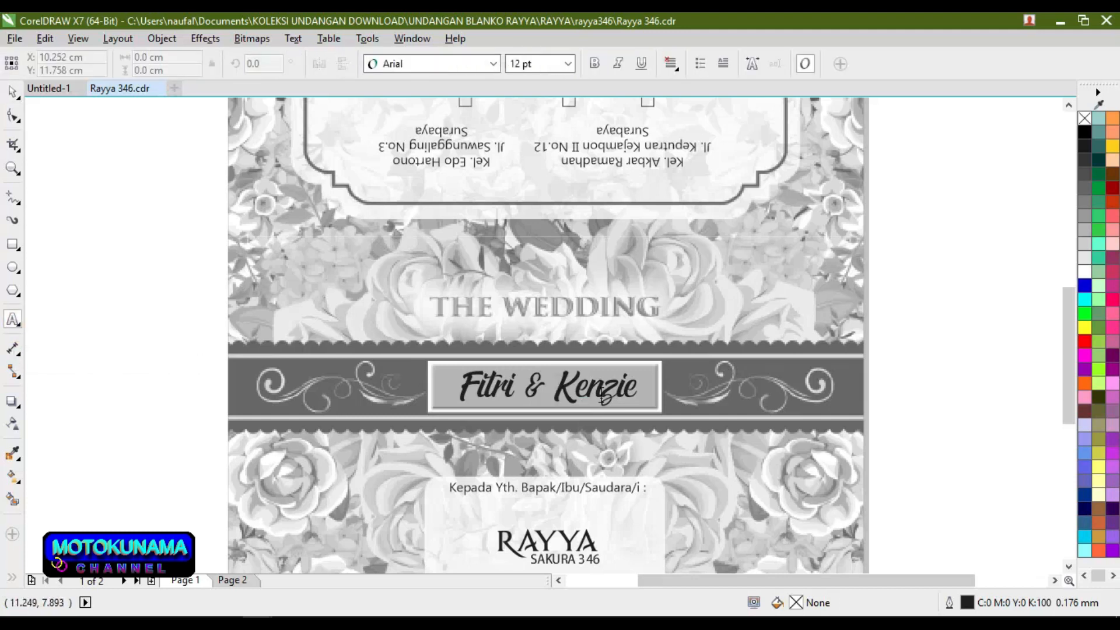
pyautogui.scroll(2, 601, 395)
# Step: Replace the second name in the banner with the new partner's name
pyautogui.click(669, 378)
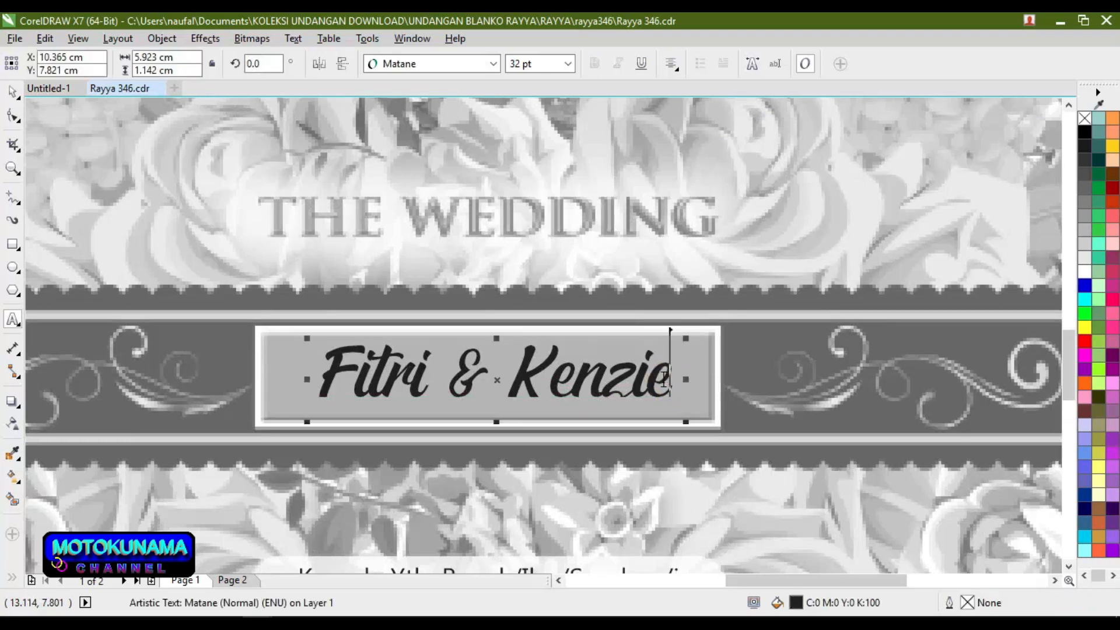
pyautogui.press('BackSpace')
pyautogui.press('BackSpace')
pyautogui.press('BackSpace')
pyautogui.press('BackSpace')
pyautogui.press('BackSpace')
pyautogui.press('BackSpace')
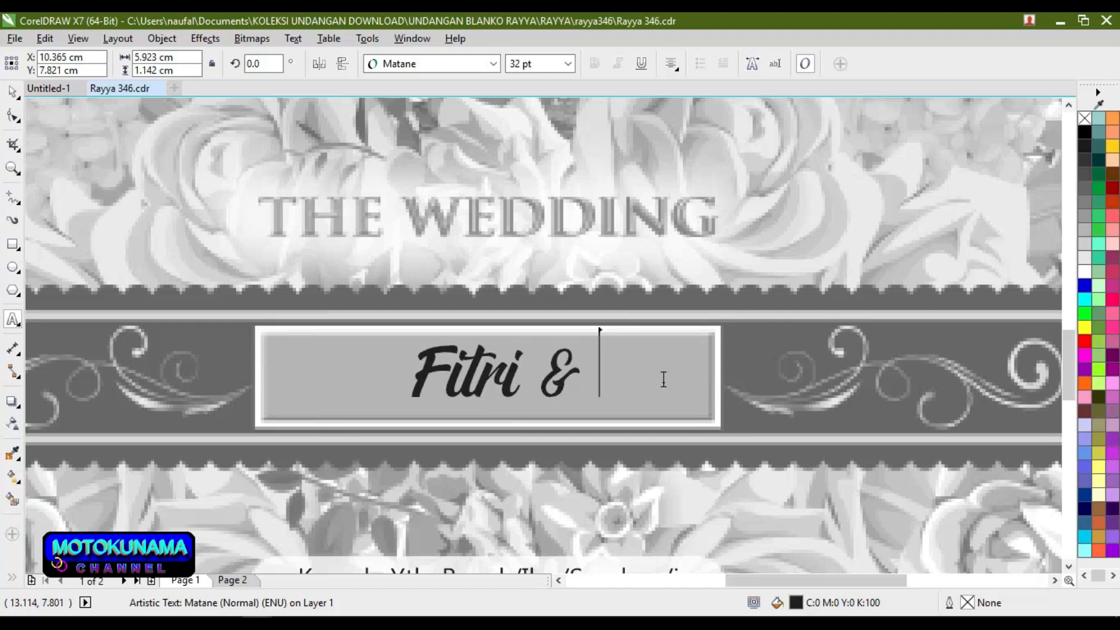
pyautogui.write('DE')
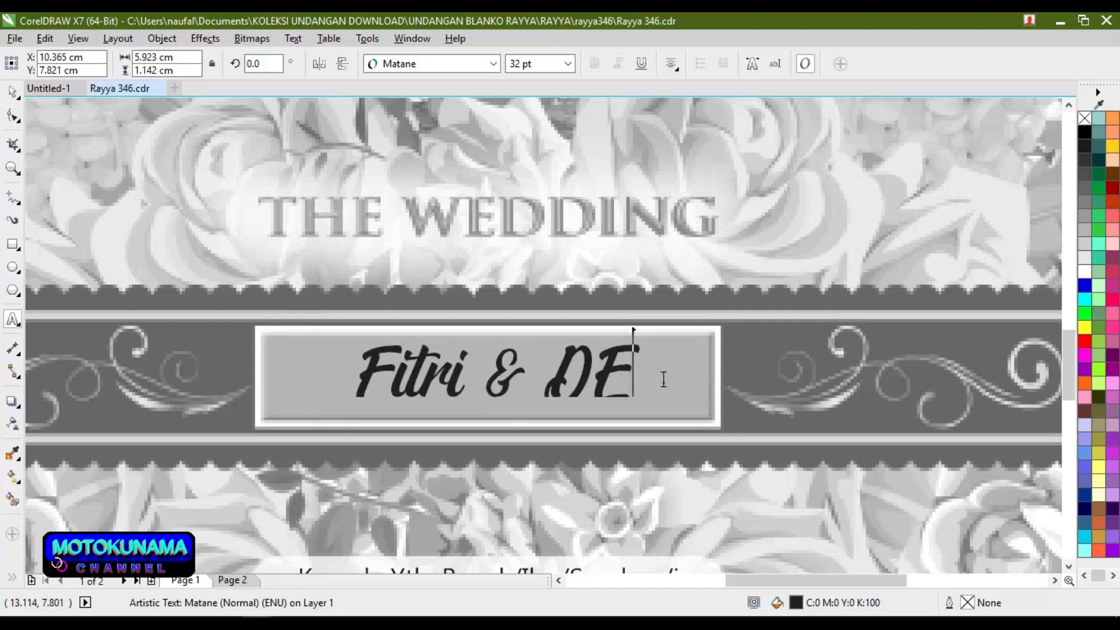
pyautogui.press('BackSpace')
pyautogui.write('esc')
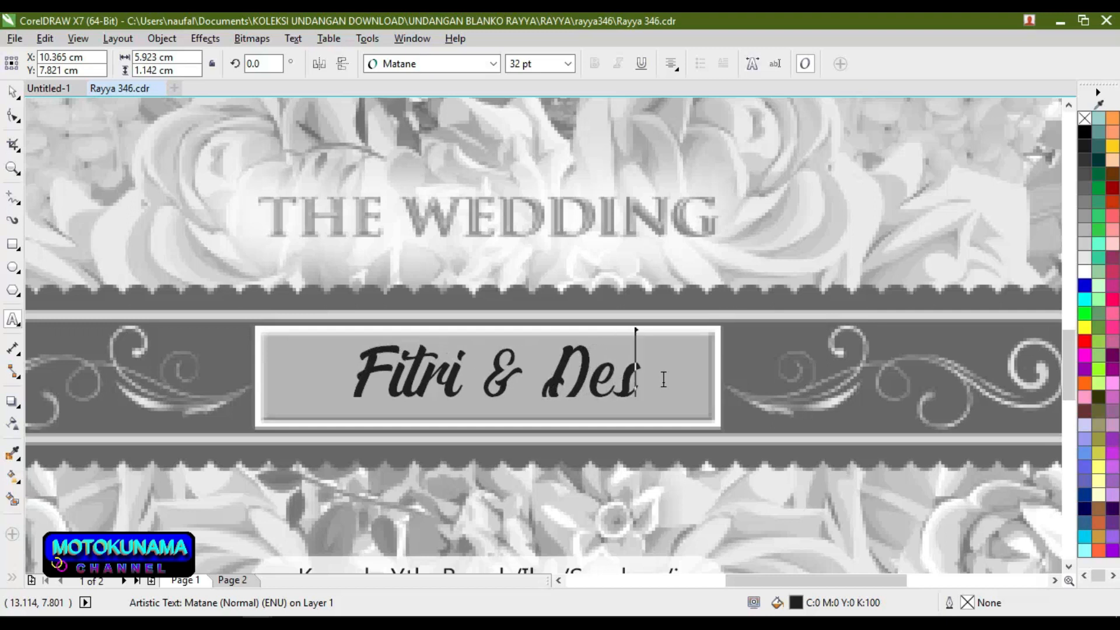
pyautogui.write('a')
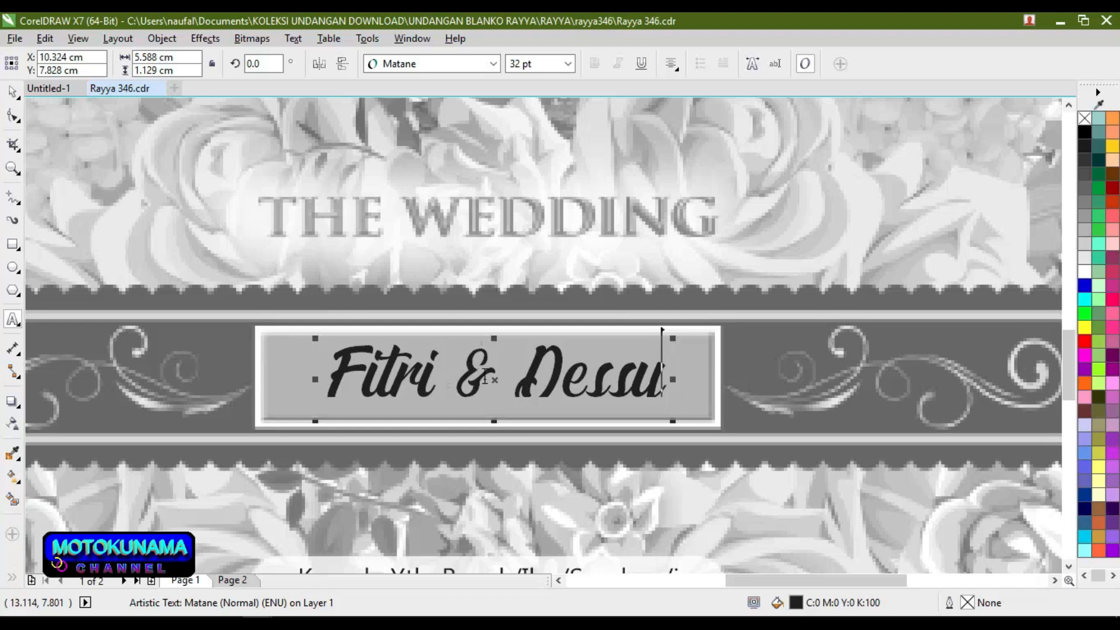
pyautogui.moveTo(532, 368); pyautogui.dragTo(527, 360)
# Step: Replace the first name with the other new name and shrink the names to about 20.474 pt
pyautogui.doubleClick(438, 368)
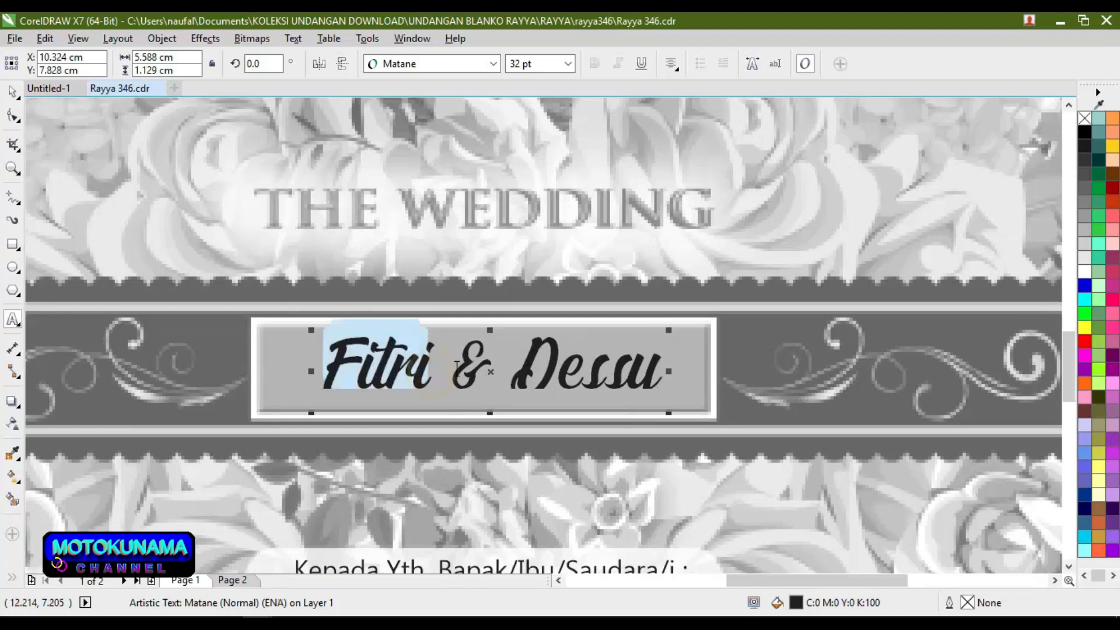
pyautogui.click(437, 369)
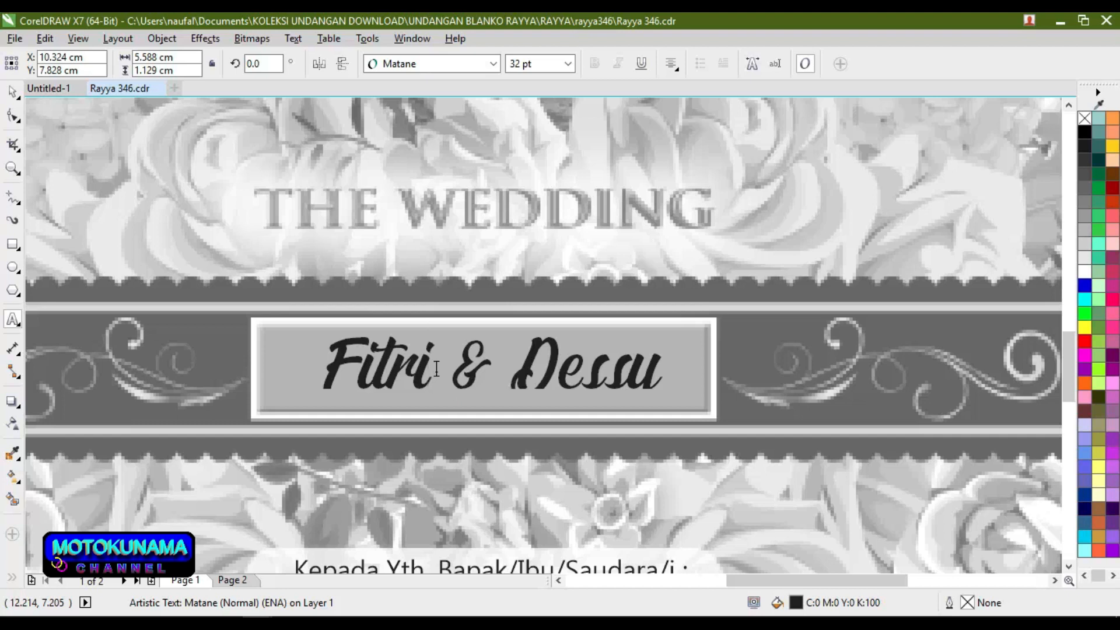
pyautogui.press('BackSpace')
pyautogui.press('BackSpace')
pyautogui.press('BackSpace')
pyautogui.press('BackSpace')
pyautogui.press('BackSpace')
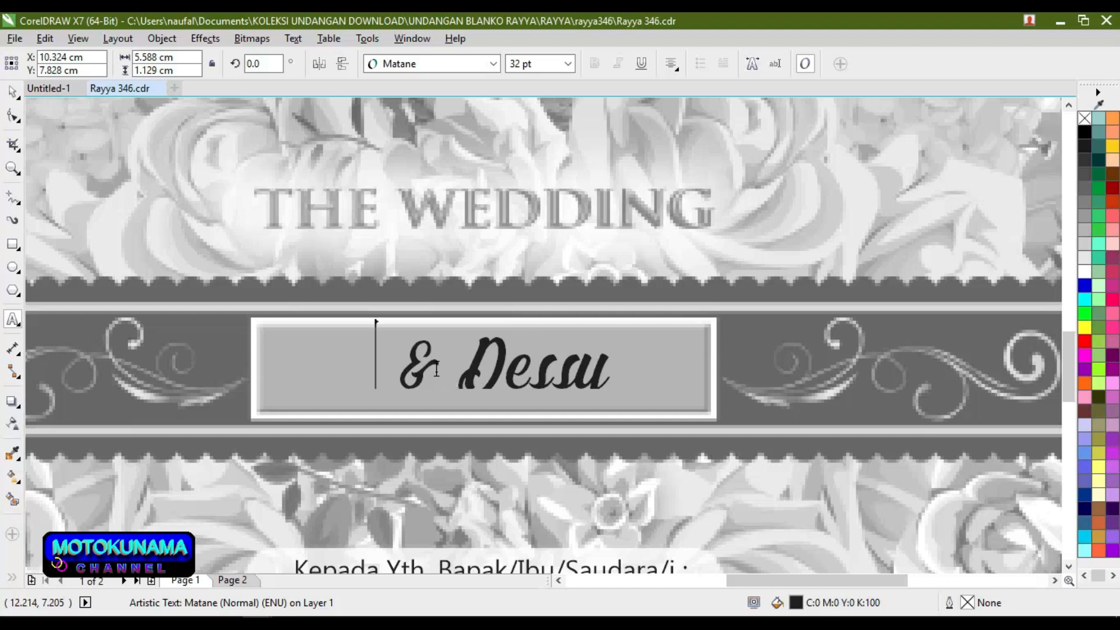
pyautogui.write('A')
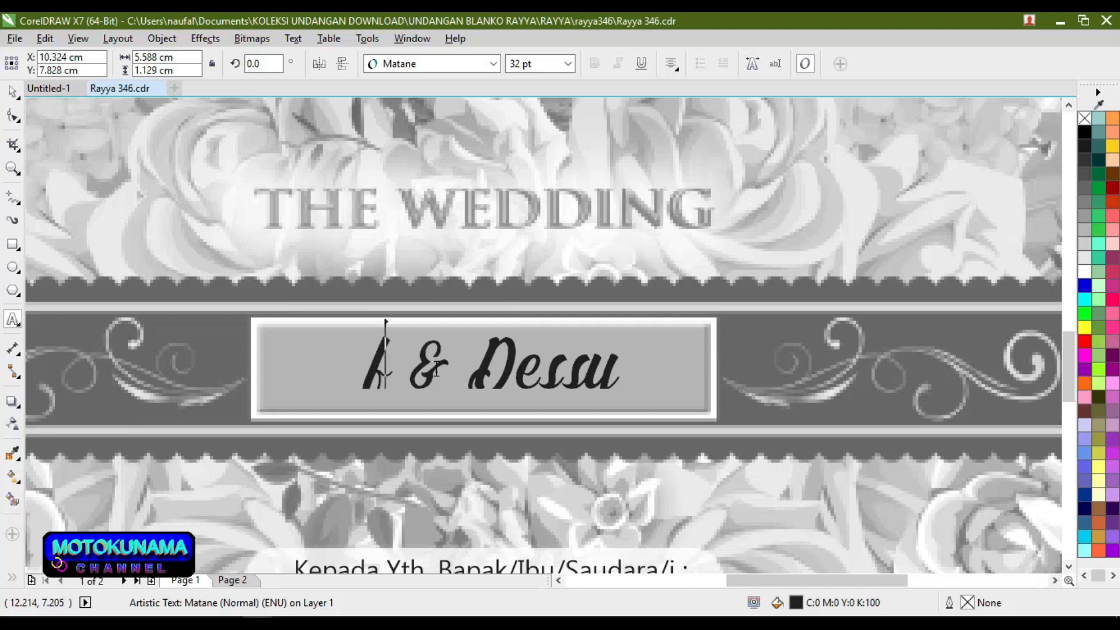
pyautogui.press('BackSpace')
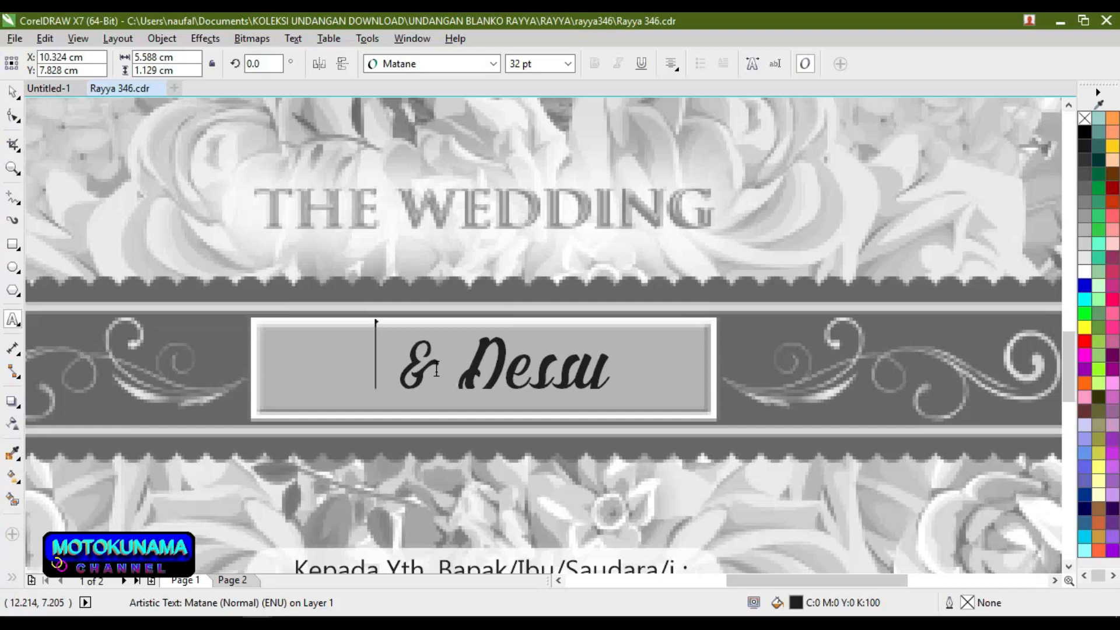
pyautogui.write('A a')
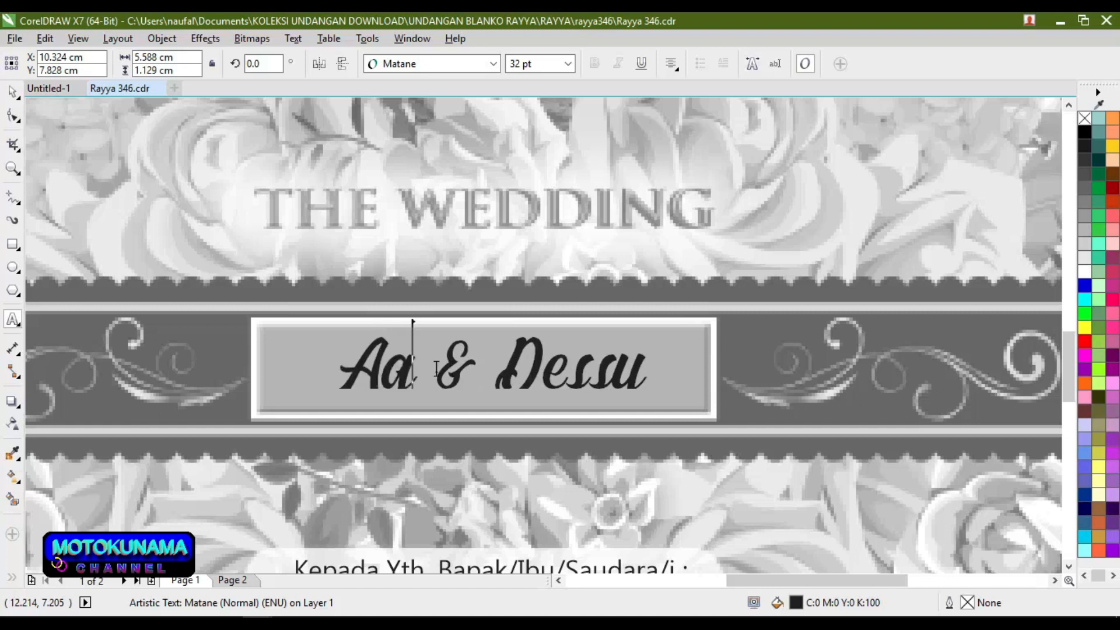
pyautogui.write('us')
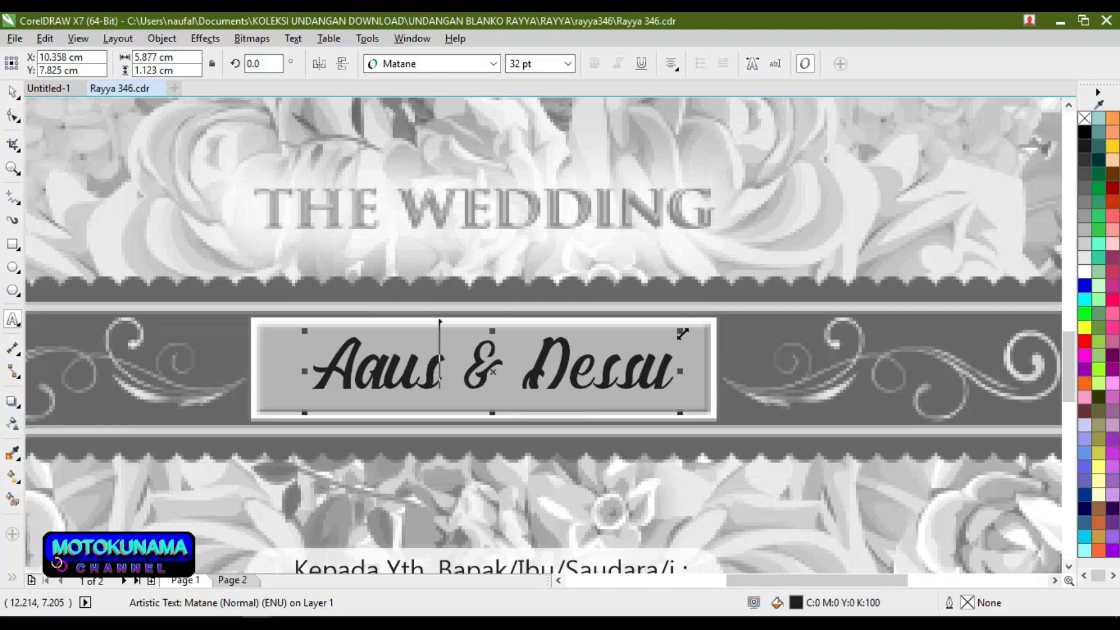
pyautogui.moveTo(681, 334); pyautogui.dragTo(670, 344)
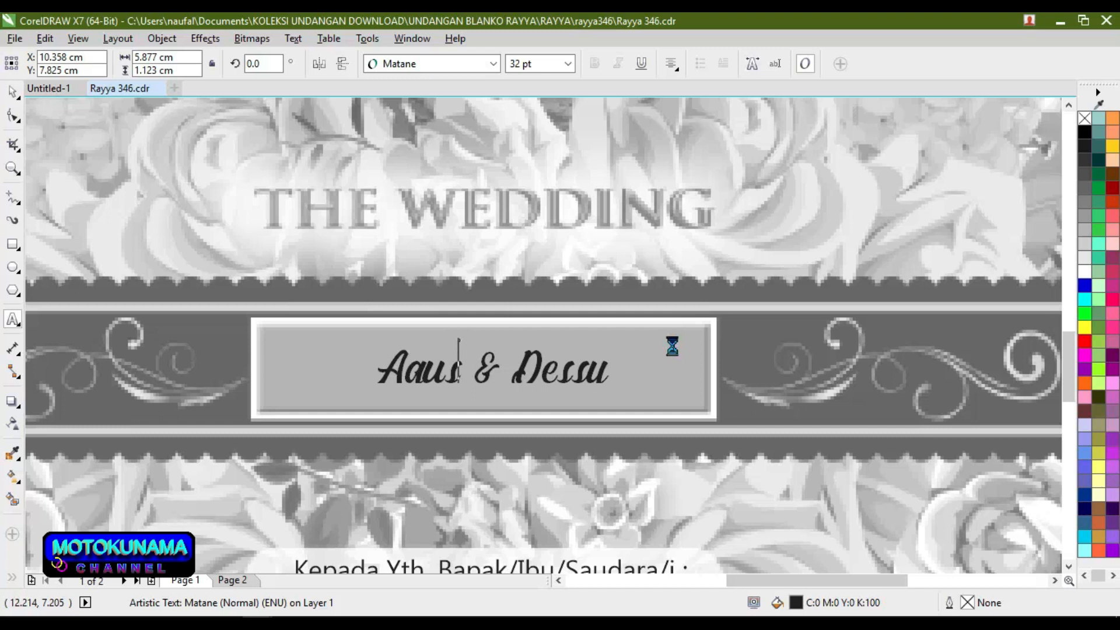
pyautogui.scroll(2, 616, 371)
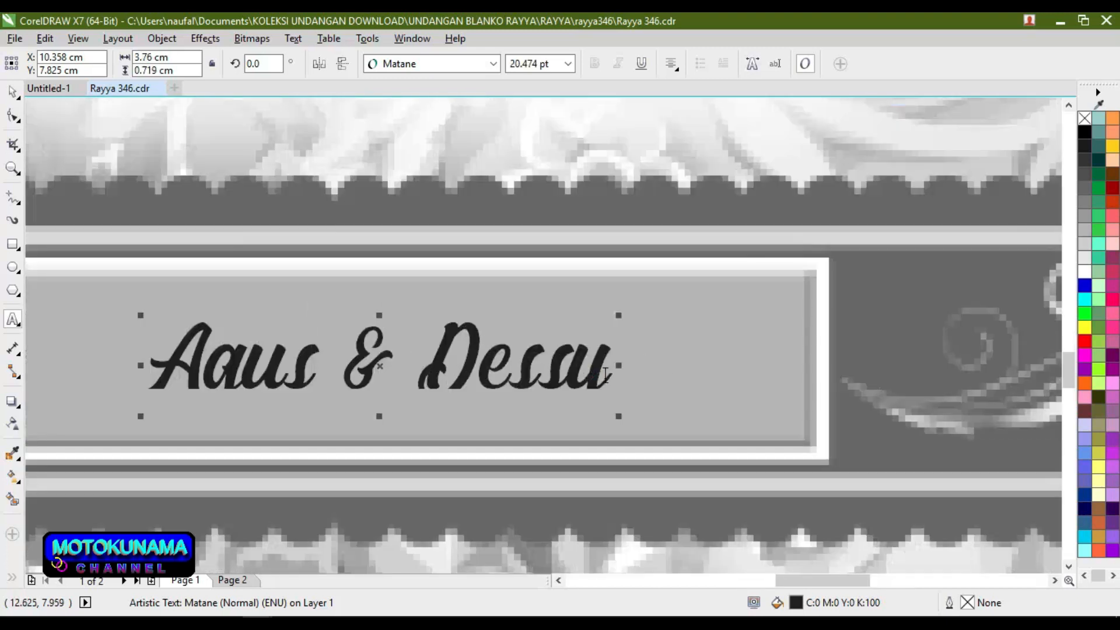
pyautogui.scroll(-2, 606, 374)
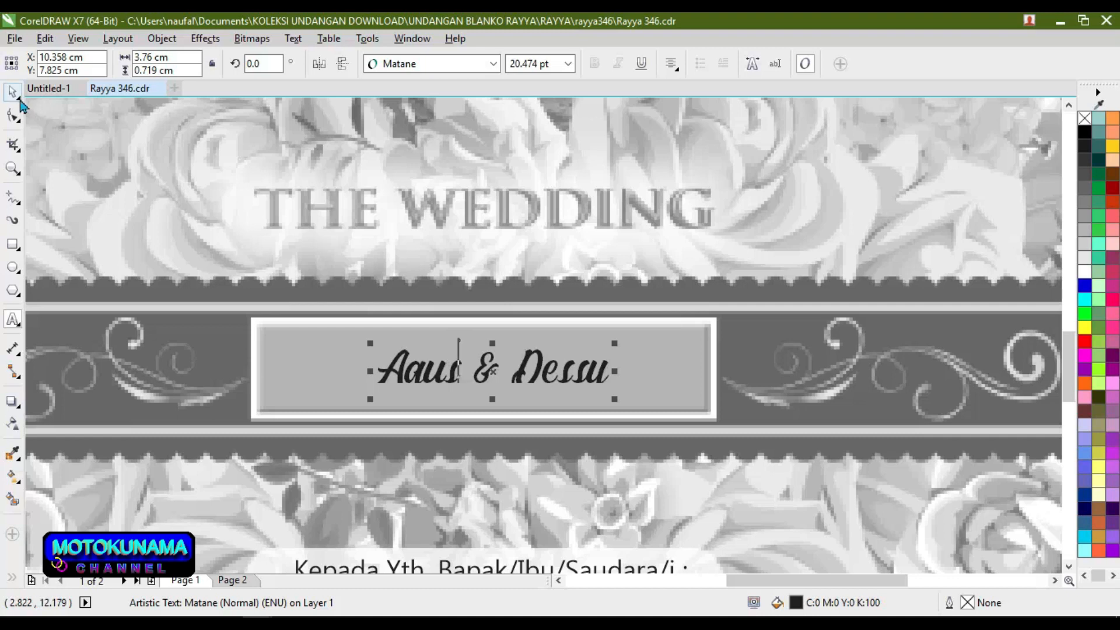
pyautogui.click(18, 120)
# Step: Finish text editing on the names banner and deselect the name text
pyautogui.click(67, 114)
pyautogui.rightClick(589, 341)
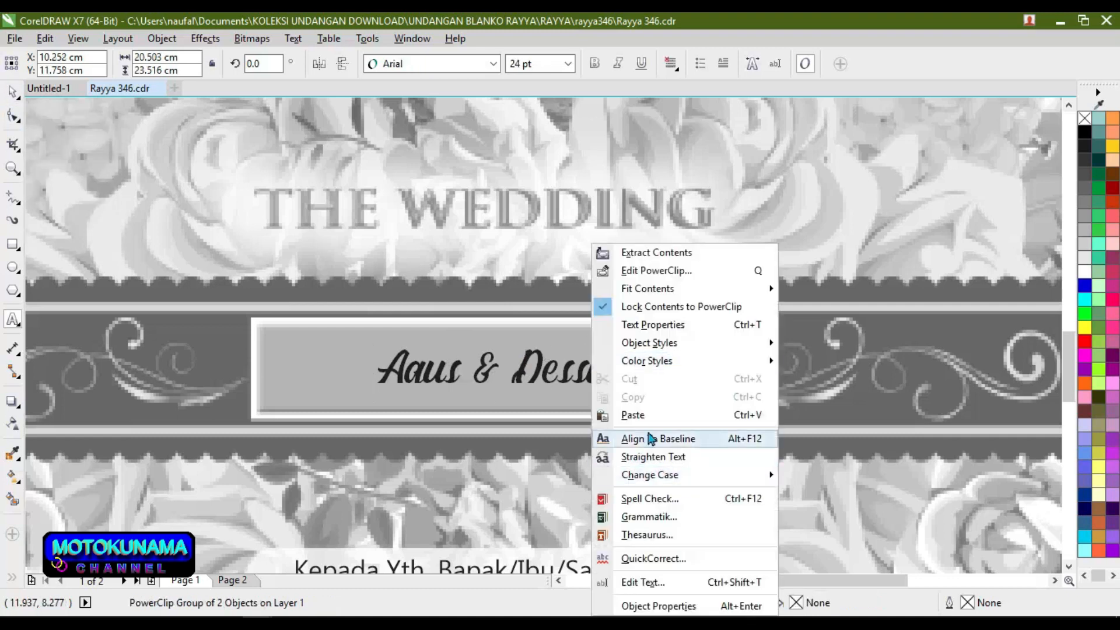
pyautogui.moveTo(610, 366)
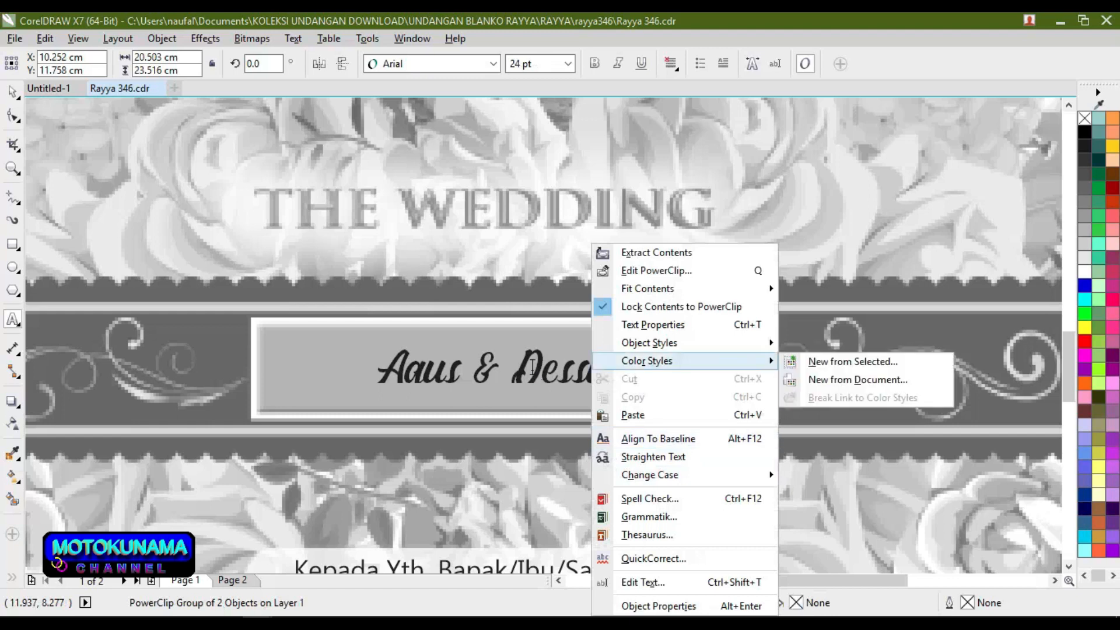
pyautogui.click(532, 365)
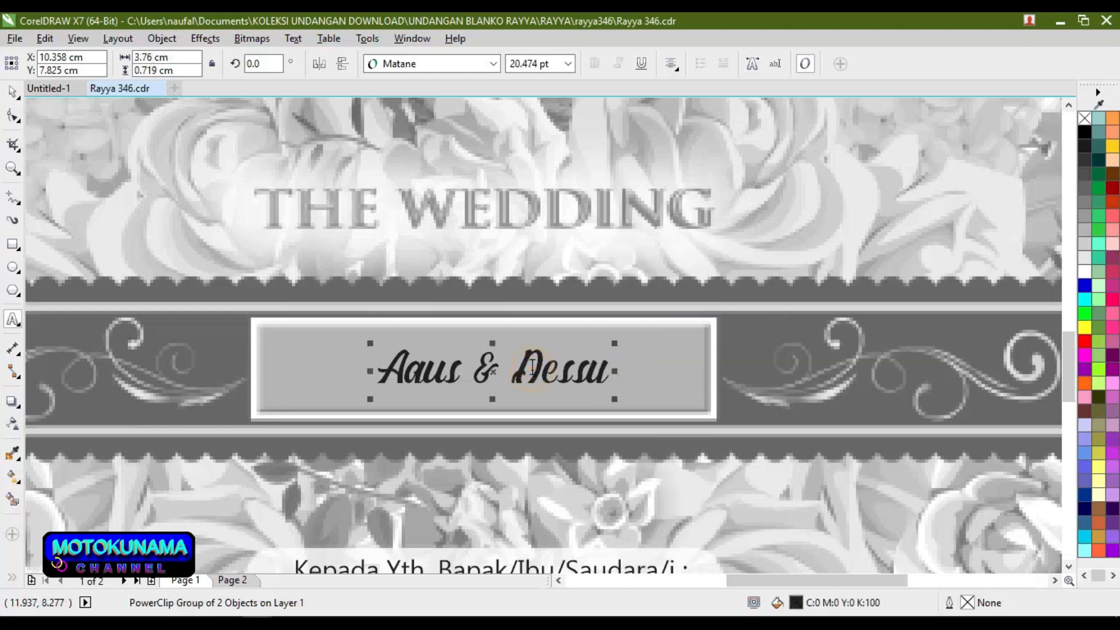
pyautogui.click(12, 92)
pyautogui.rightClick(553, 365)
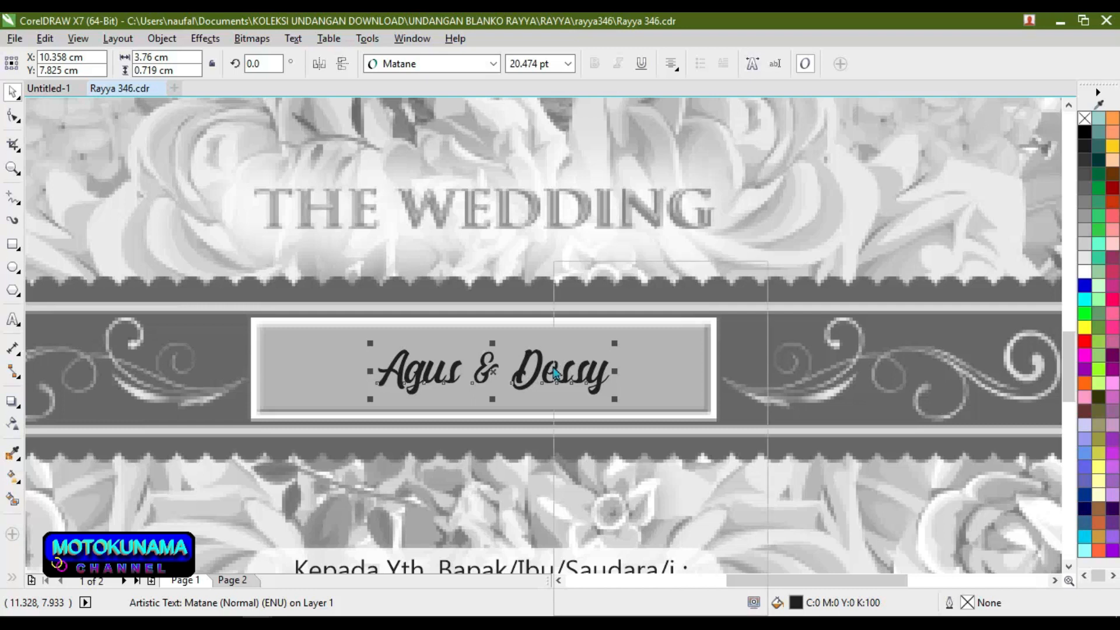
pyautogui.click(470, 272)
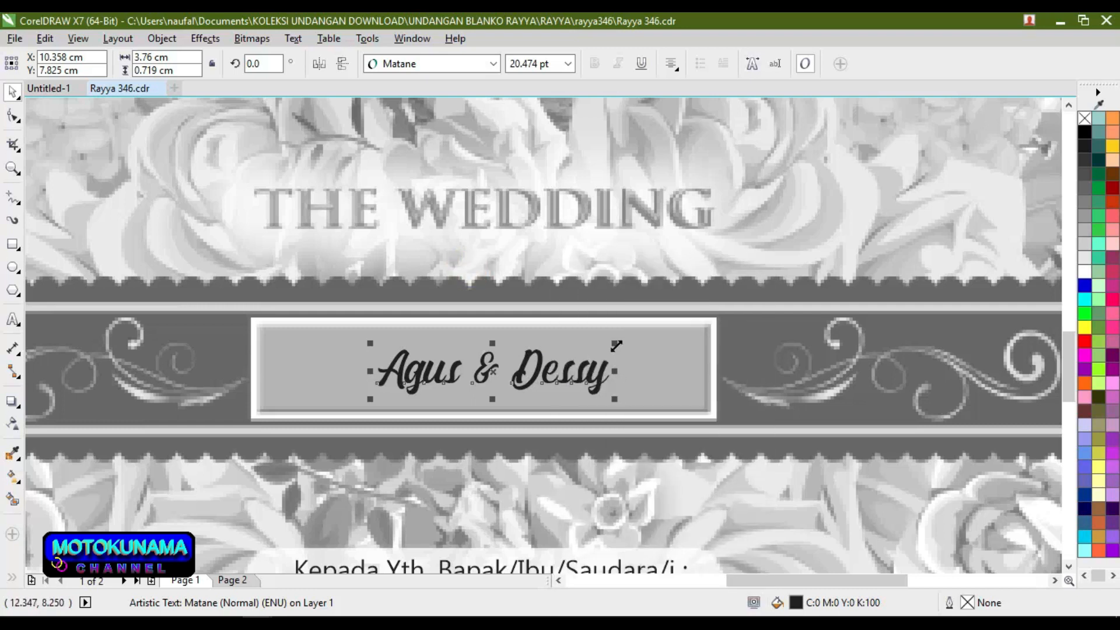
pyautogui.click(493, 64)
# Step: Enlarge the names to about 31.888 pt and shift them with the frame left to X 9.947 cm
pyautogui.moveTo(615, 345); pyautogui.dragTo(653, 344)
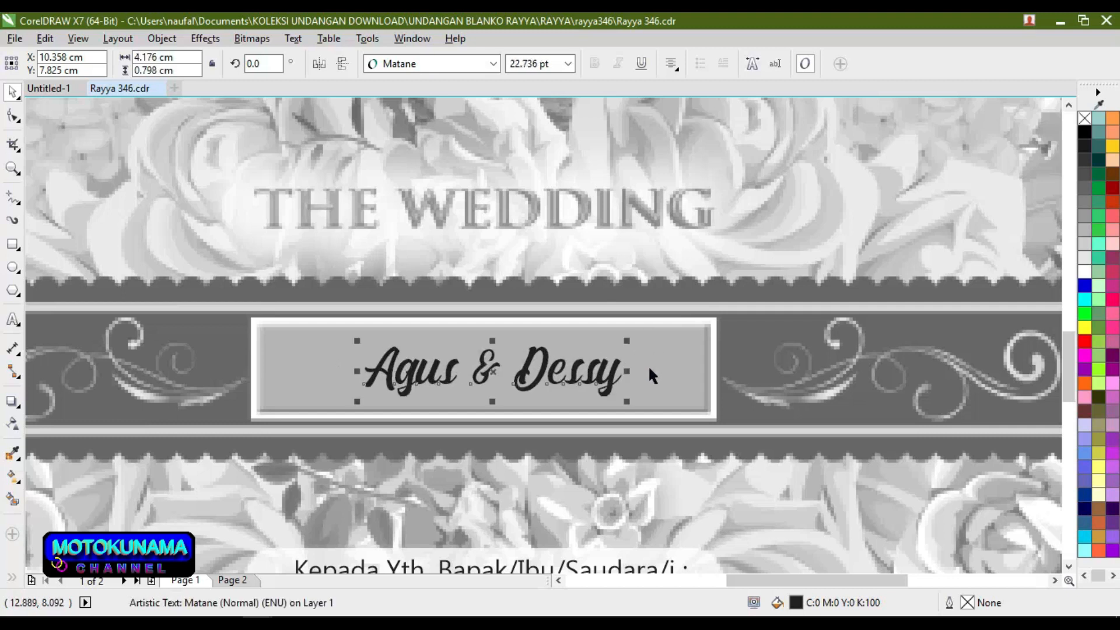
pyautogui.moveTo(628, 340); pyautogui.dragTo(679, 322)
pyautogui.keyDown('shift'); pyautogui.click(677, 322); pyautogui.keyUp('shift')
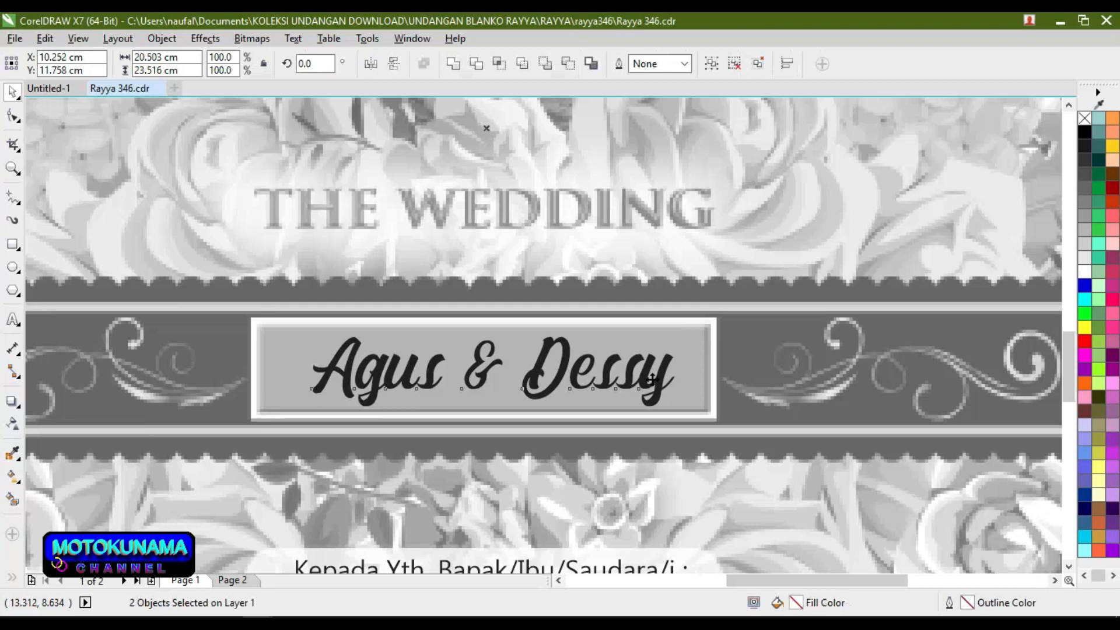
pyautogui.moveTo(632, 369); pyautogui.dragTo(622, 365)
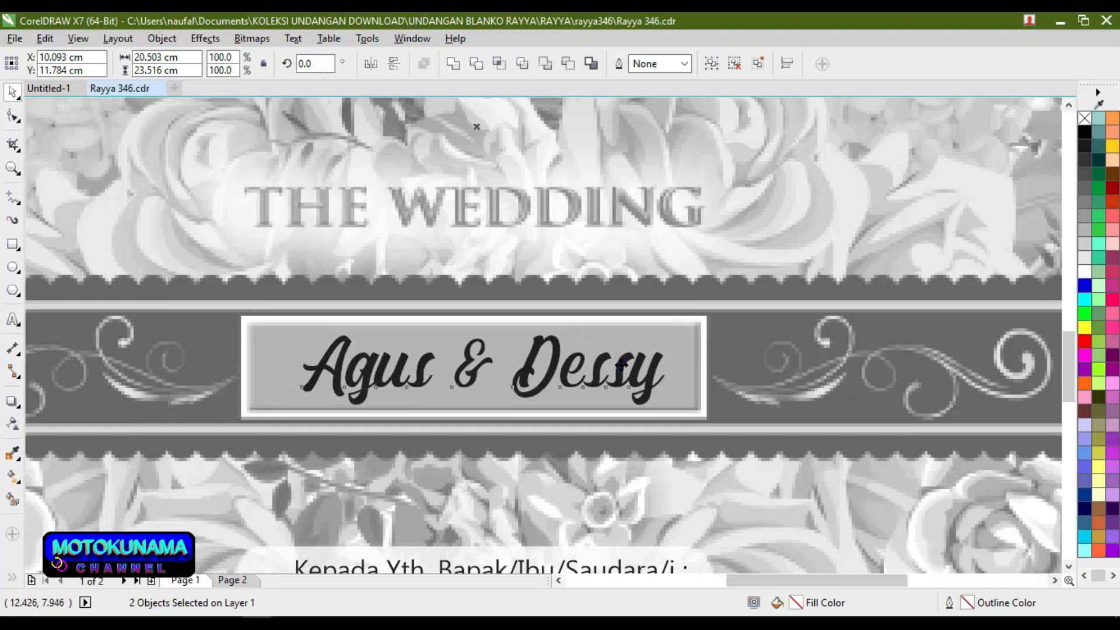
pyautogui.moveTo(621, 365); pyautogui.dragTo(613, 365)
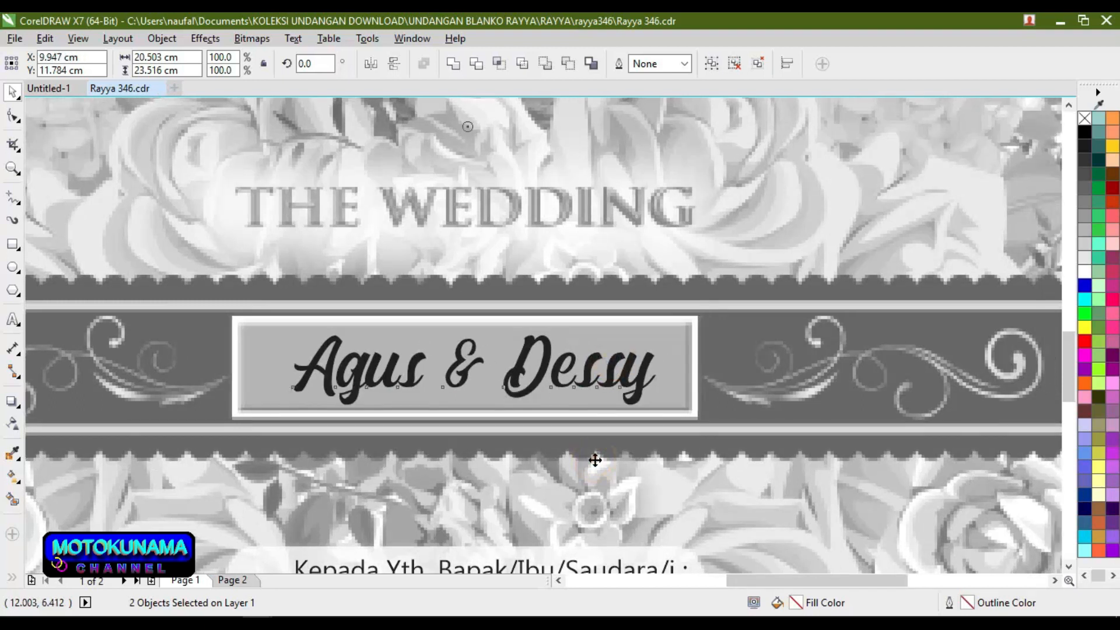
pyautogui.scroll(-2, 594, 461)
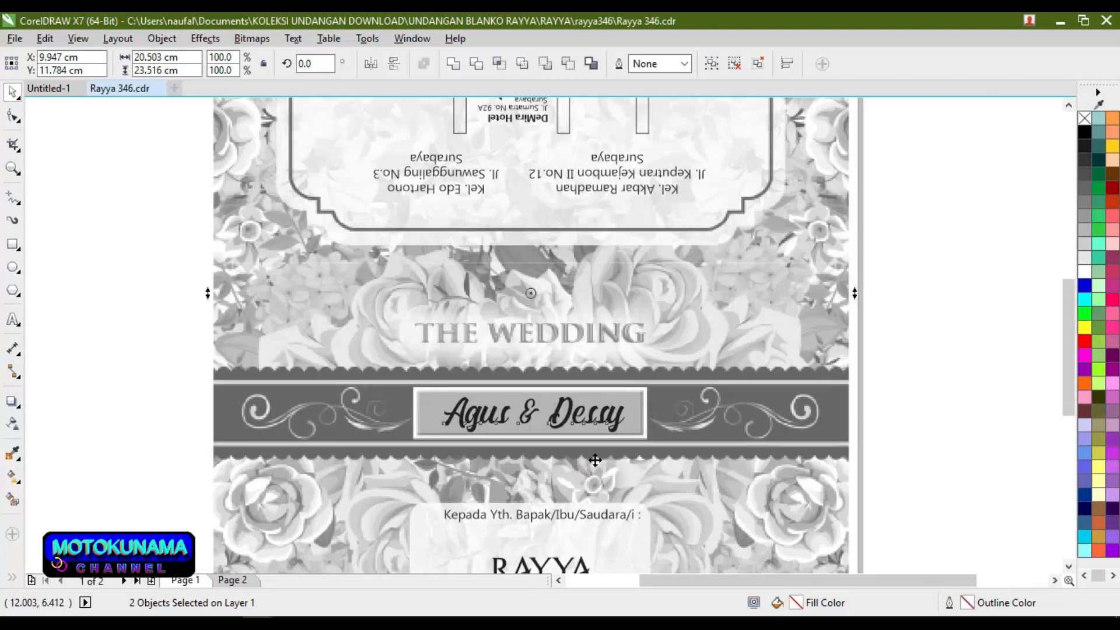
pyautogui.scroll(-2, 594, 460)
pyautogui.click(339, 308)
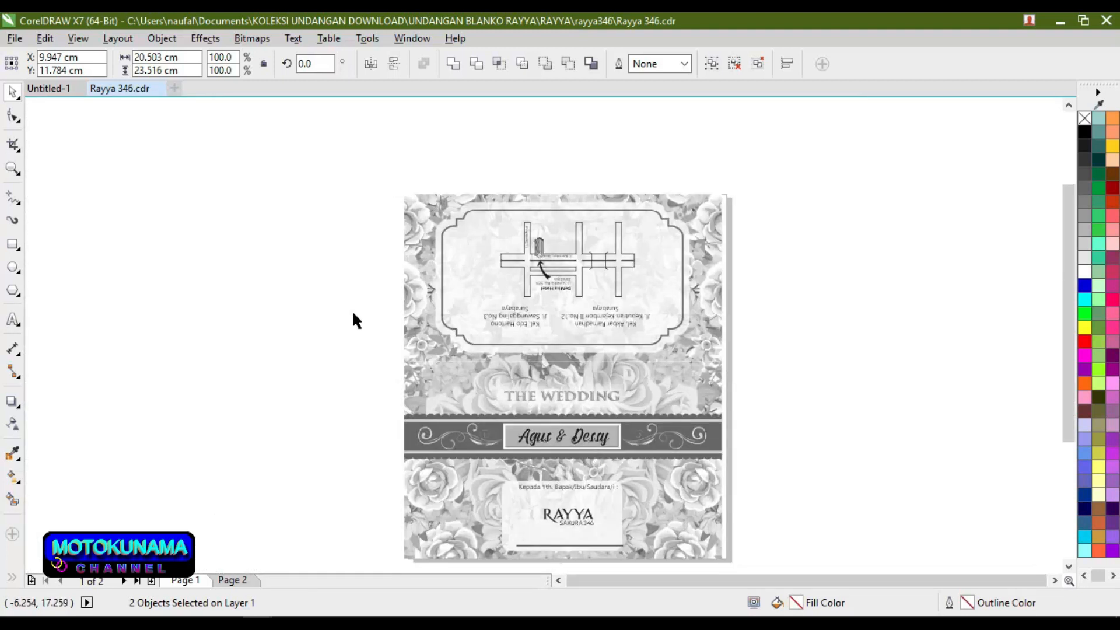
pyautogui.scroll(4, 540, 313)
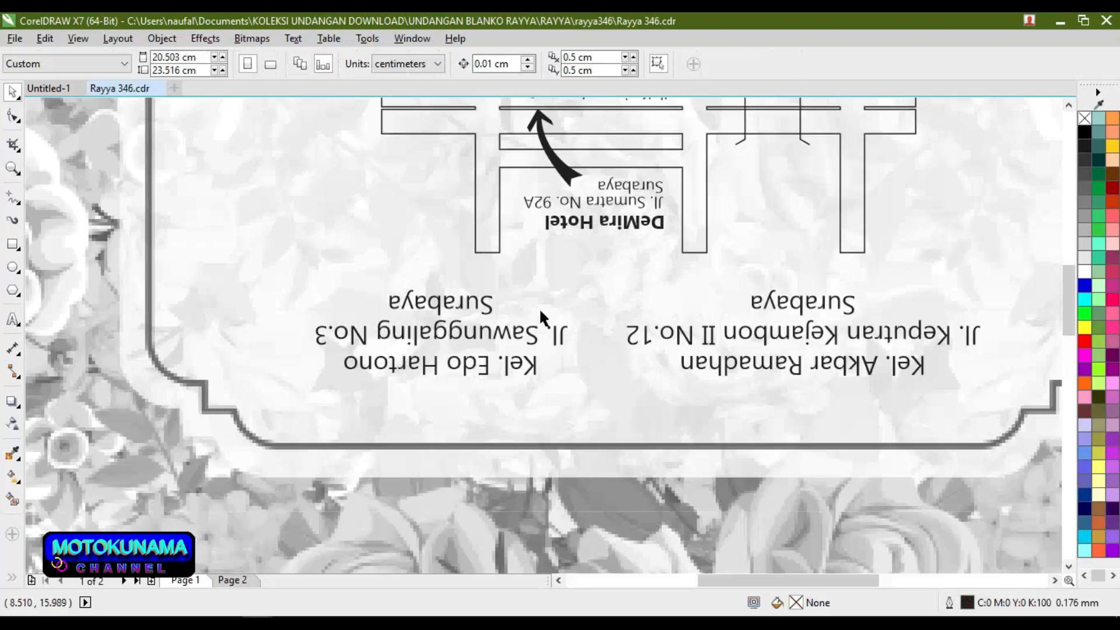
pyautogui.scroll(-4, 539, 307)
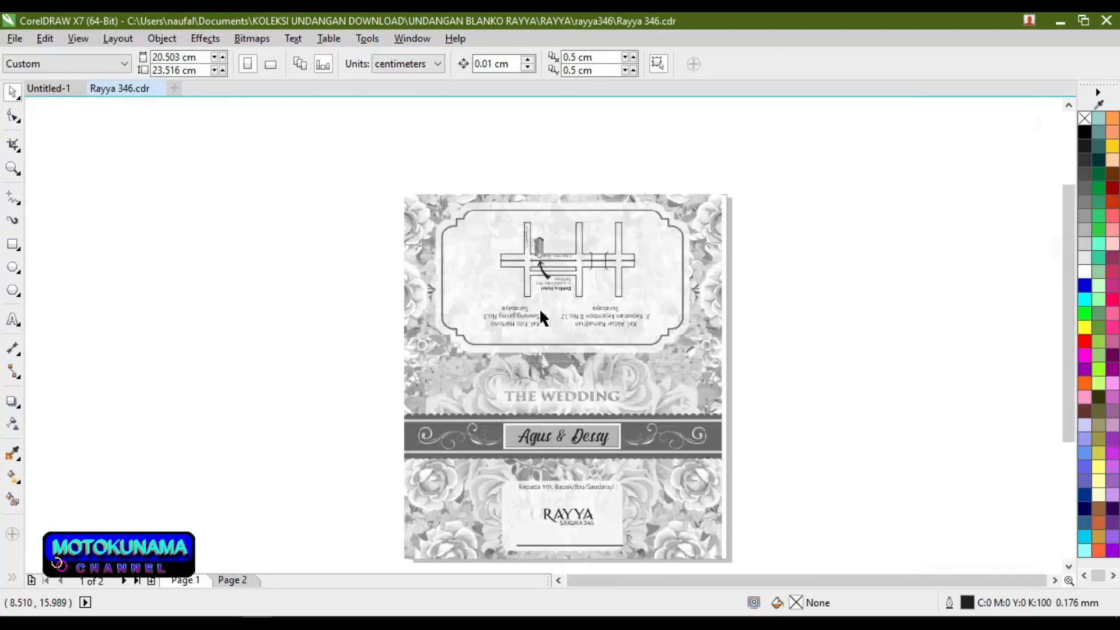
pyautogui.click(13, 319)
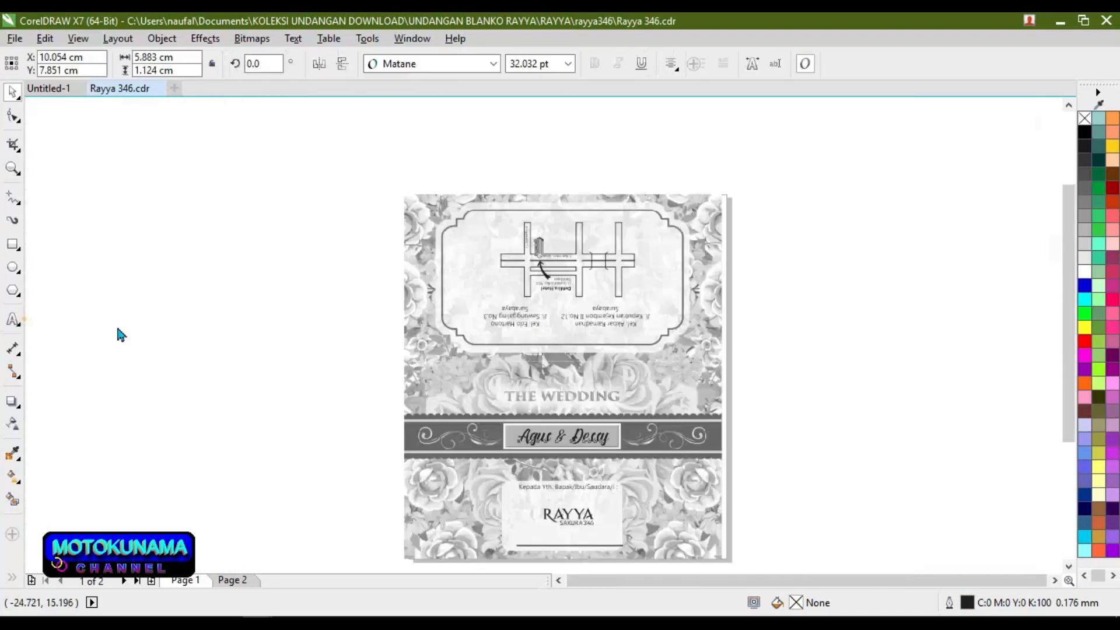
pyautogui.scroll(4, 528, 322)
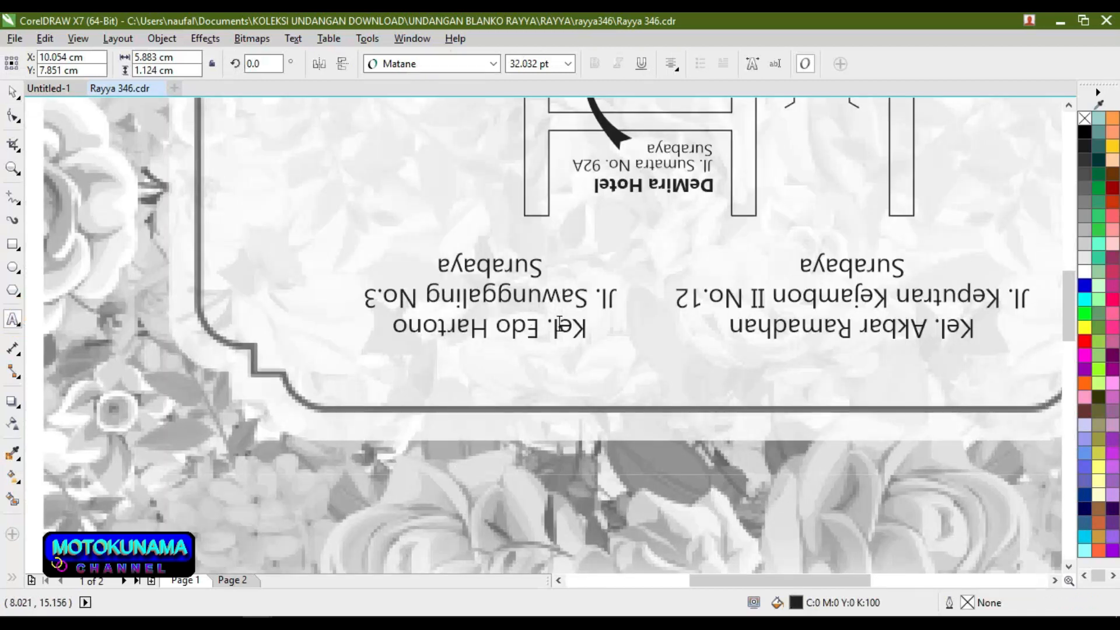
pyautogui.doubleClick(560, 321)
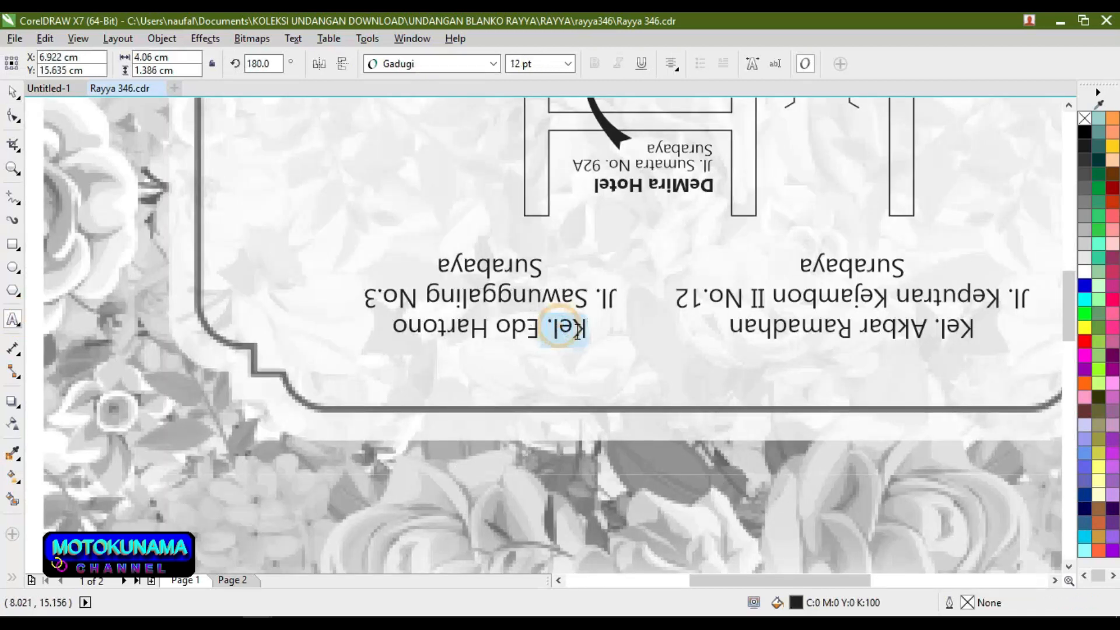
pyautogui.doubleClick(798, 296)
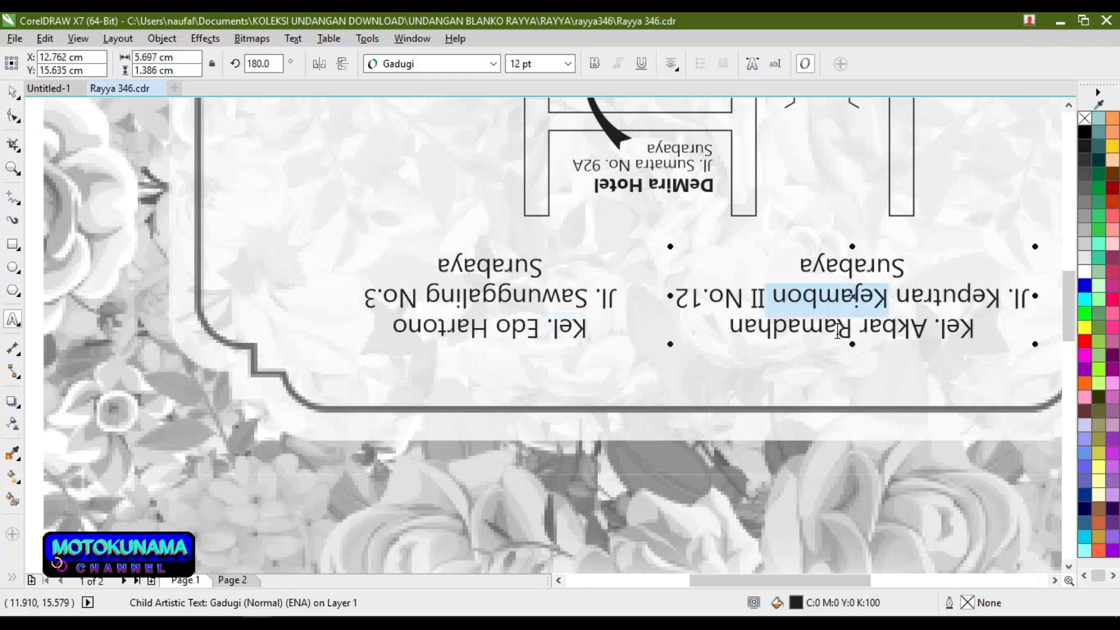
pyautogui.doubleClick(838, 330)
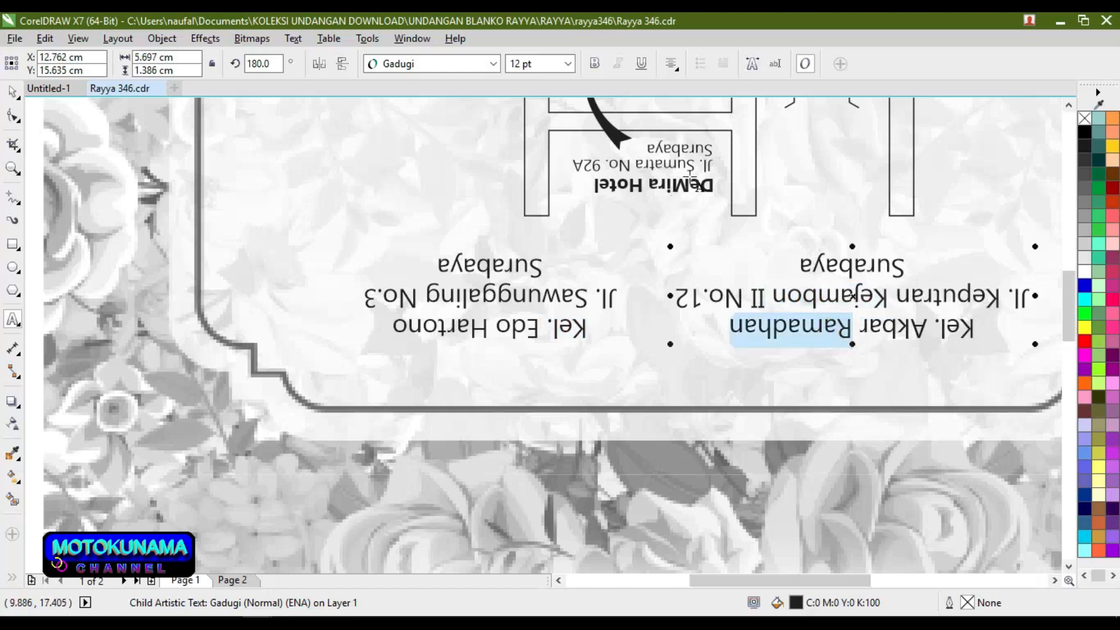
pyautogui.click(677, 163)
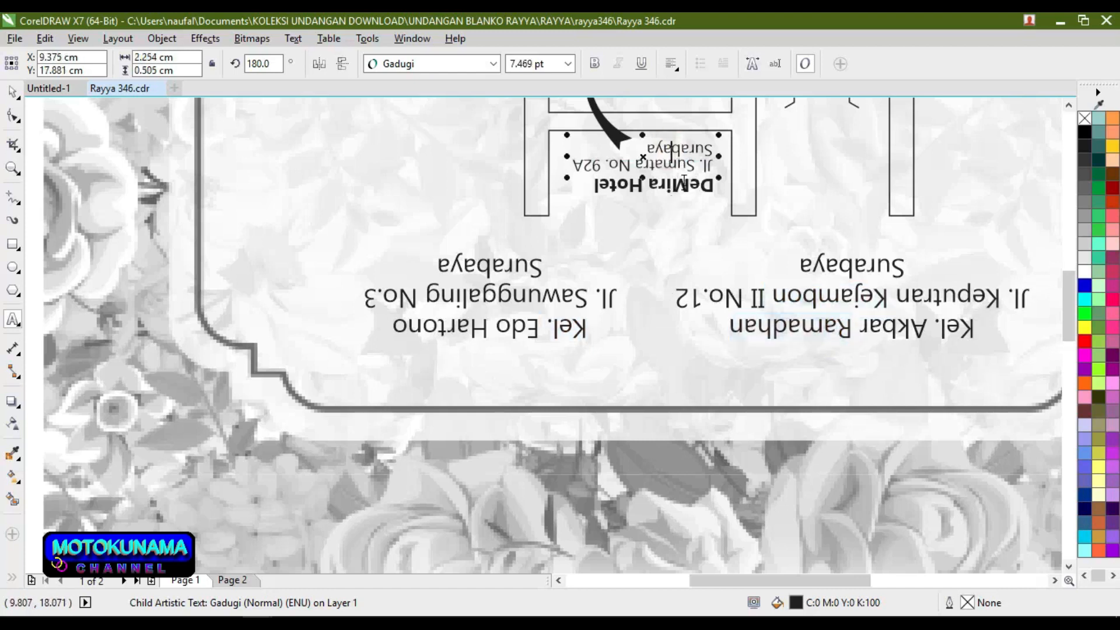
pyautogui.doubleClick(681, 186)
pyautogui.scroll(-4, 682, 188)
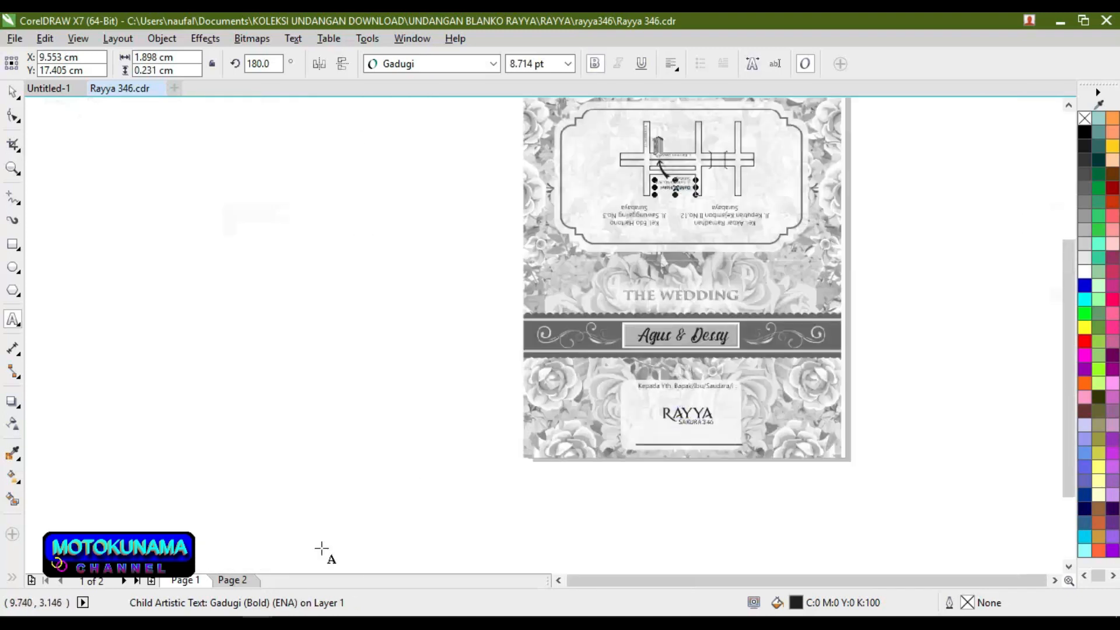
# Step: On Page 2, ungroup the invitation content into its 13 separate objects
pyautogui.click(246, 582)
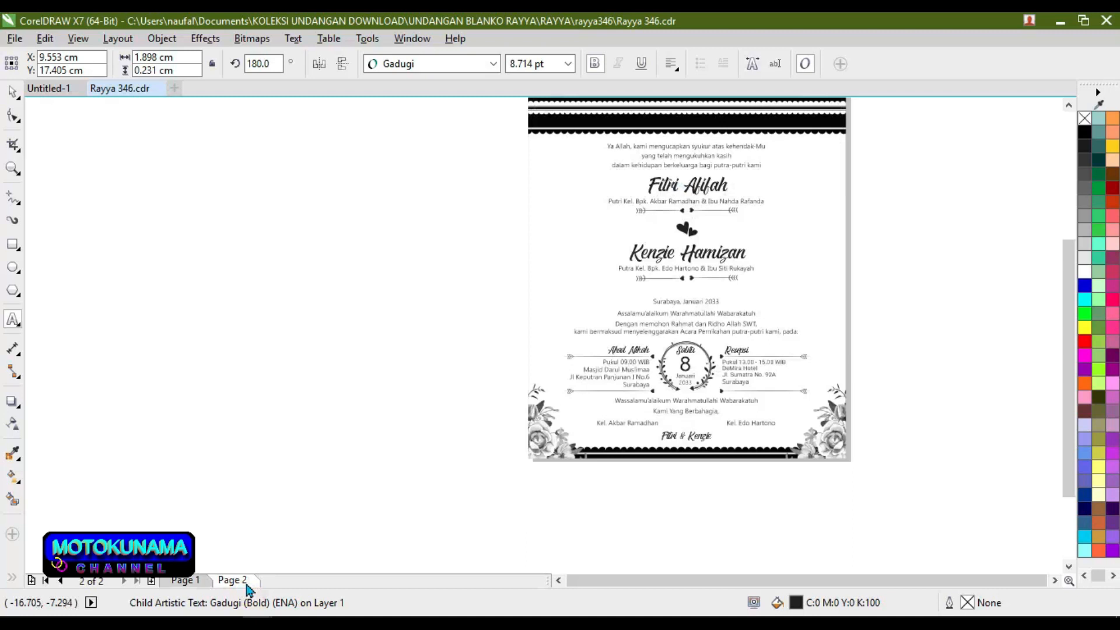
pyautogui.press('Escape')
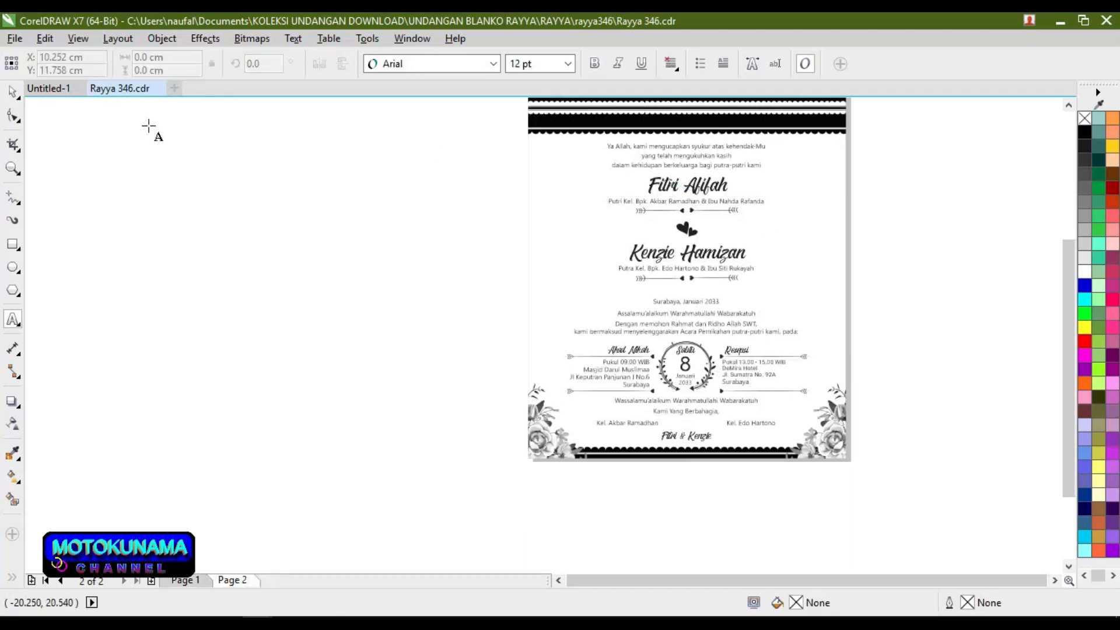
pyautogui.click(9, 90)
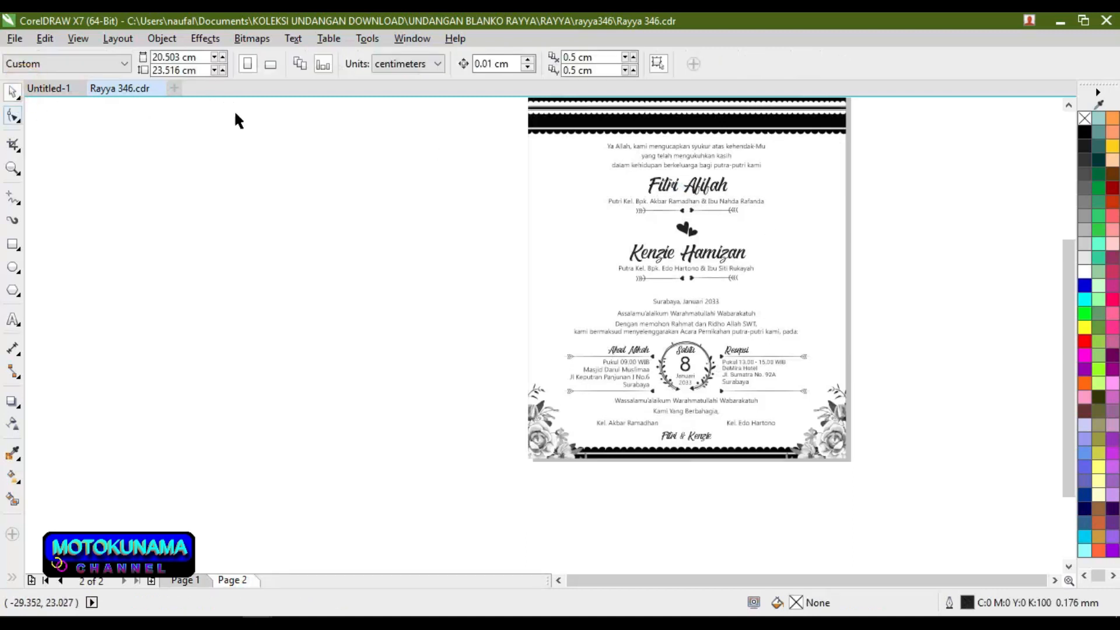
pyautogui.click(784, 162)
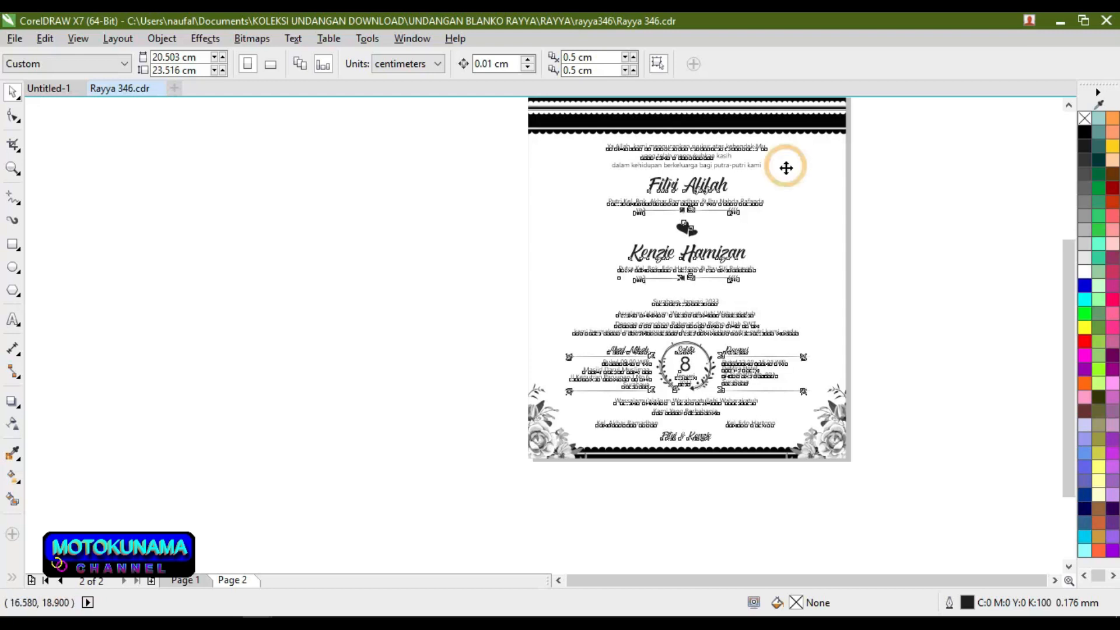
pyautogui.click(521, 66)
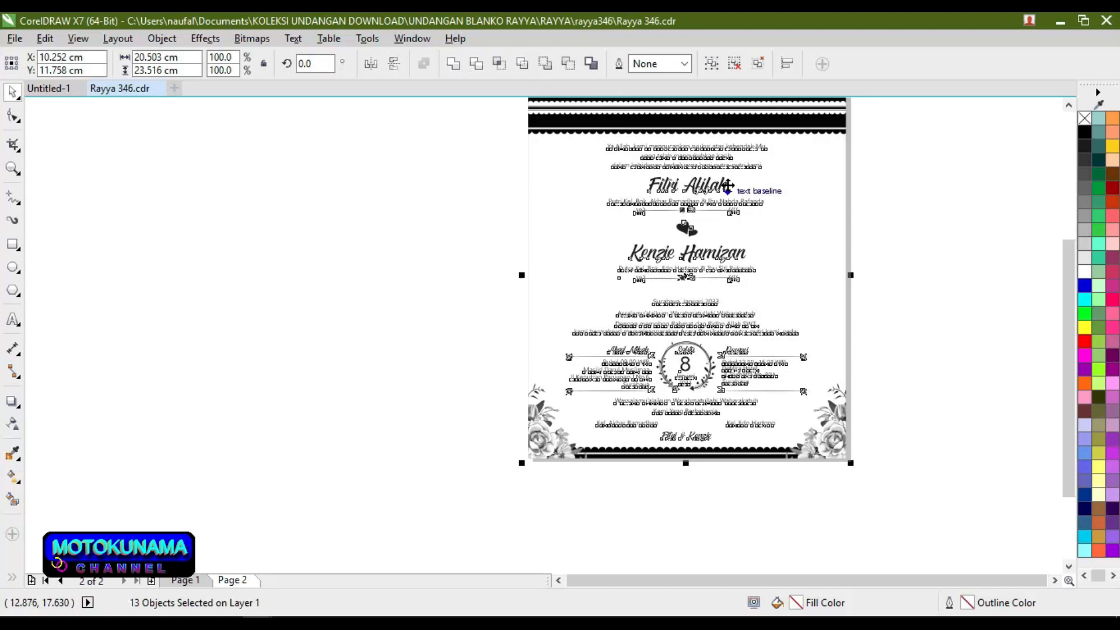
pyautogui.click(469, 181)
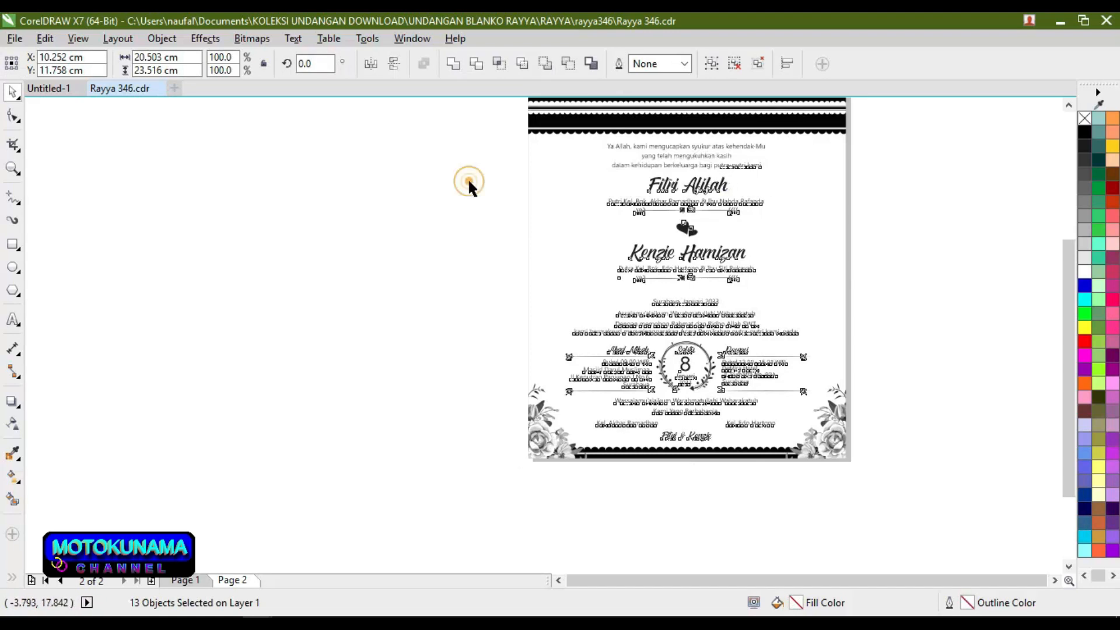
pyautogui.click(13, 319)
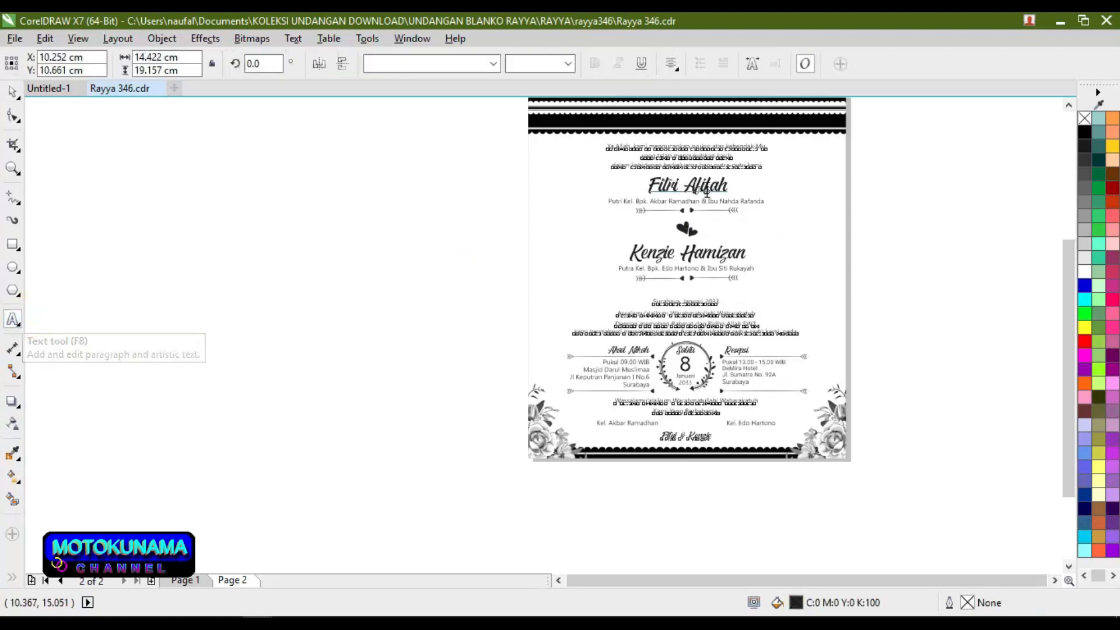
pyautogui.scroll(2, 702, 185)
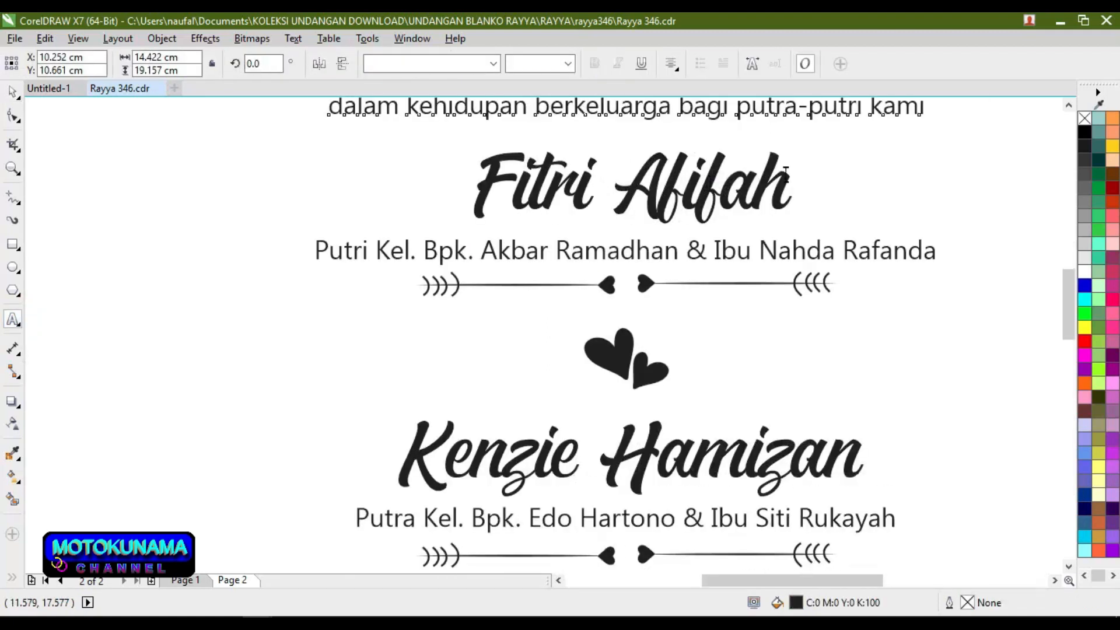
# Step: Replace the bride's name in the first large script line with the new lowercase name
pyautogui.click(793, 175)
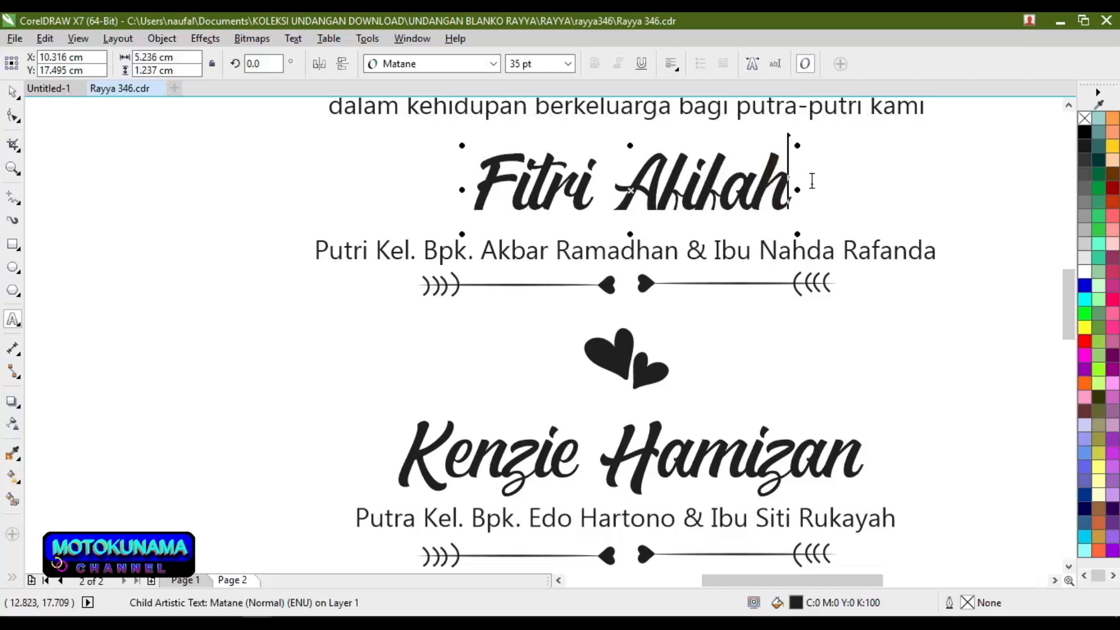
pyautogui.press('BackSpace')
pyautogui.press('BackSpace')
pyautogui.press('BackSpace')
pyautogui.press('BackSpace')
pyautogui.press('BackSpace')
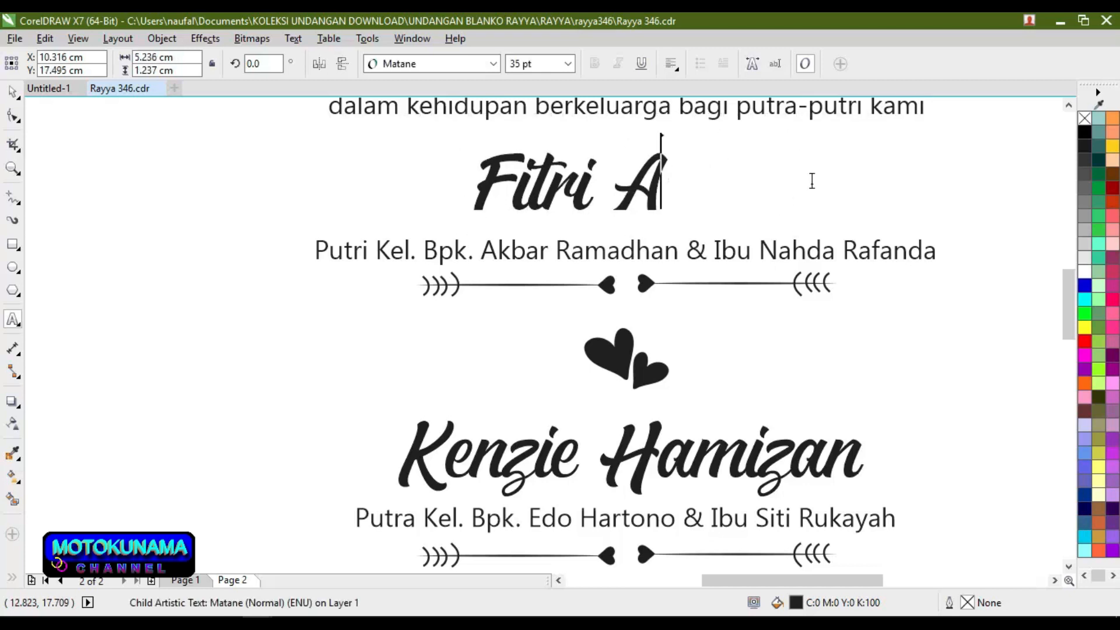
pyautogui.press('BackSpace')
pyautogui.press('BackSpace')
pyautogui.press('BackSpace')
pyautogui.press('BackSpace')
pyautogui.press('BackSpace')
pyautogui.press('BackSpace')
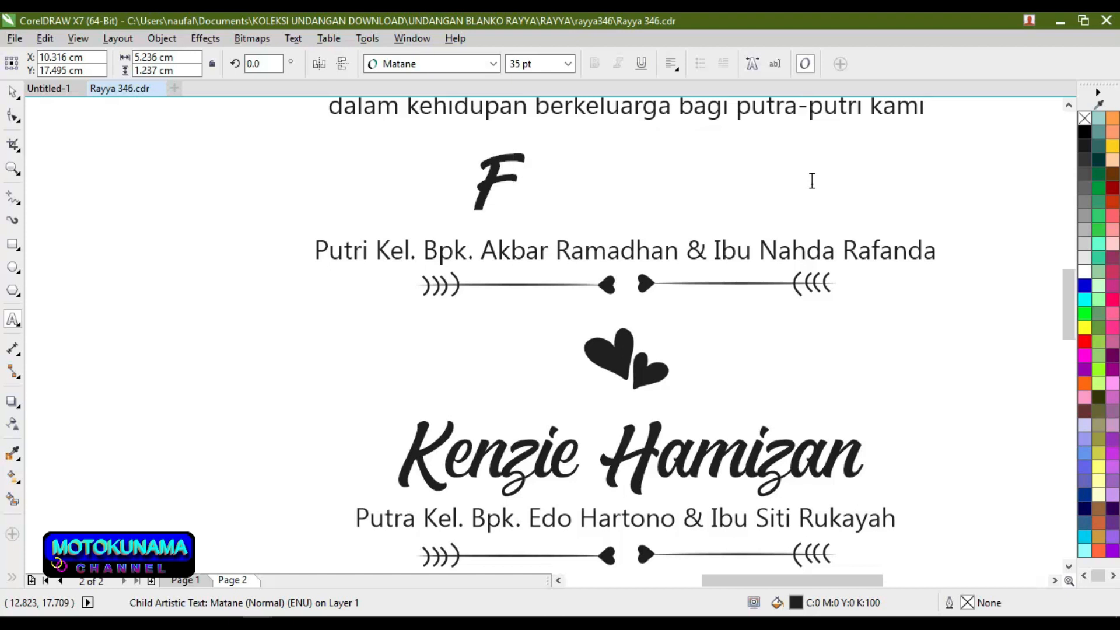
pyautogui.press('BackSpace')
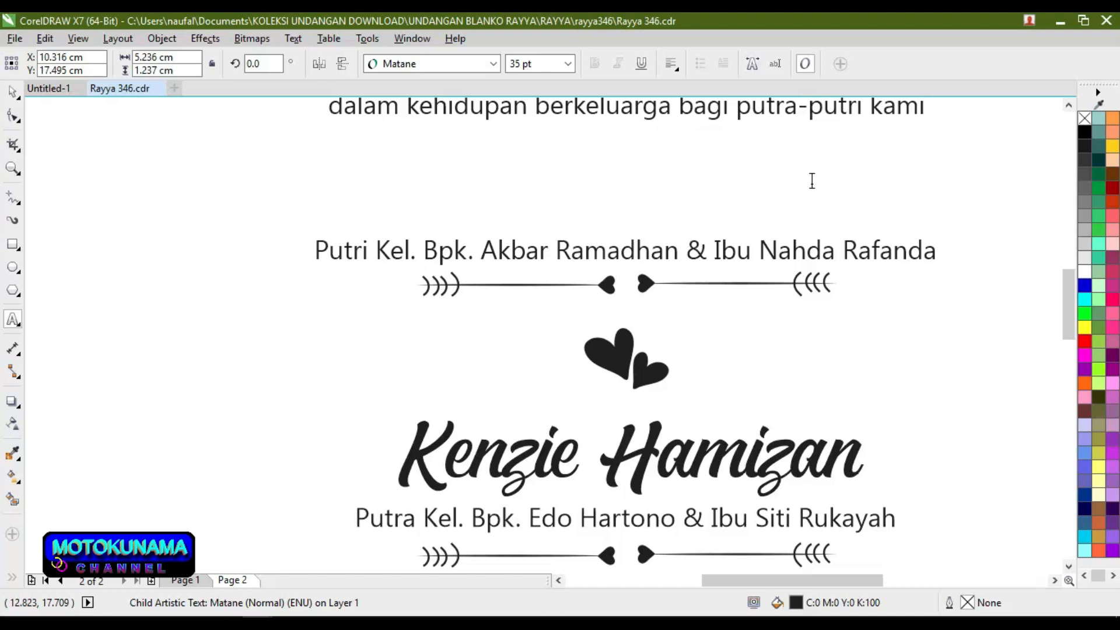
pyautogui.write('m')
pyautogui.press('BackSpace')
pyautogui.write('muham')
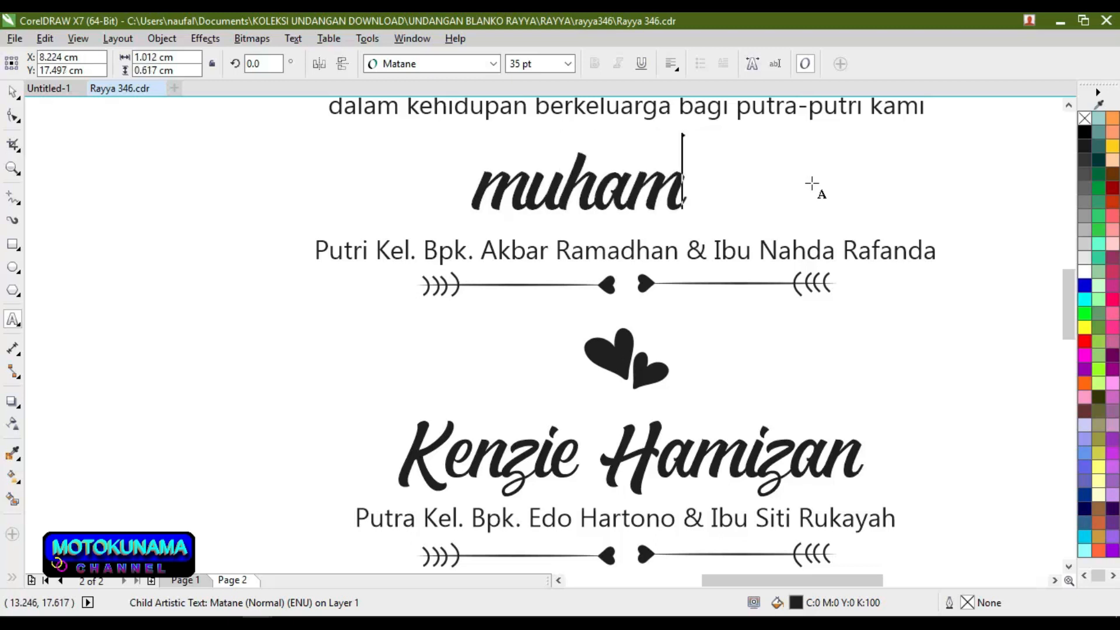
pyautogui.write('mad')
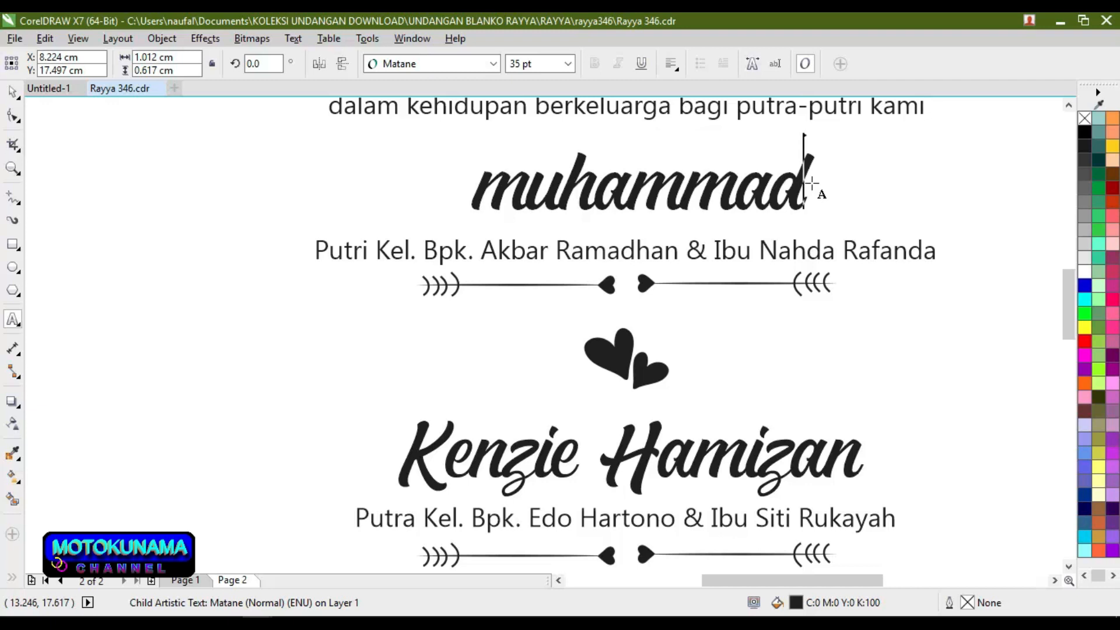
pyautogui.press('Escape')
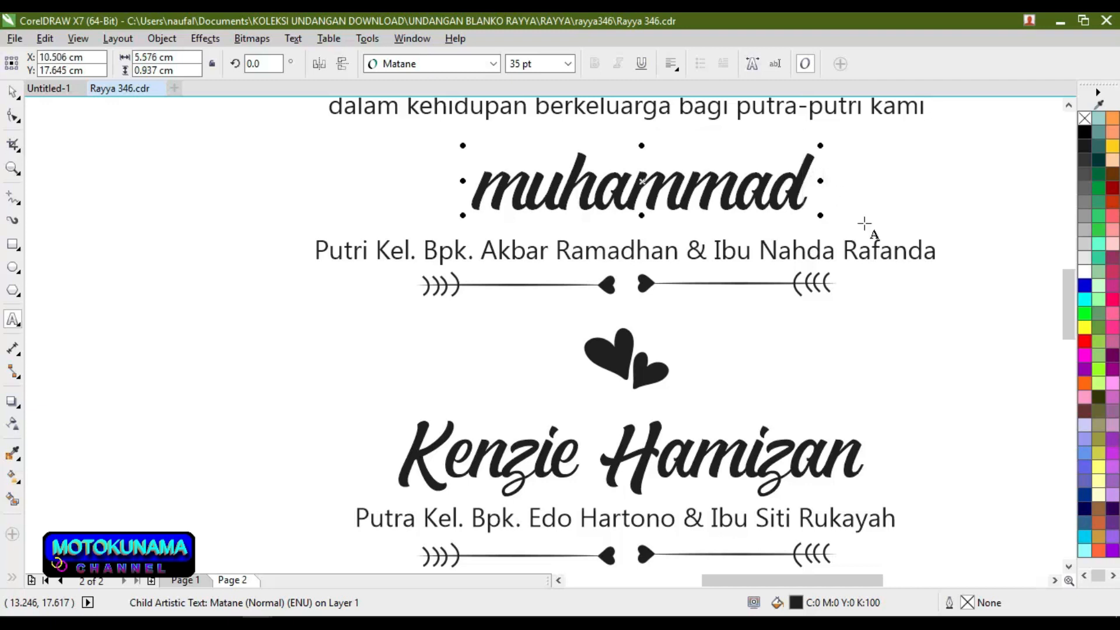
# Step: In the parents line under the first name, replace the mother's name with the new first name
pyautogui.click(932, 252)
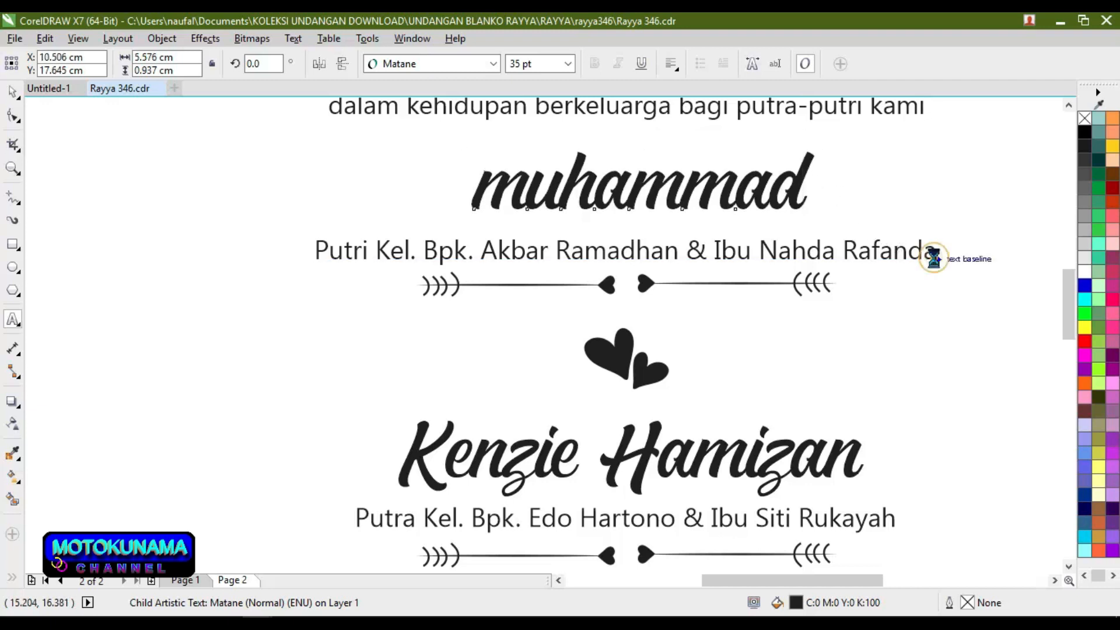
pyautogui.press('BackSpace')
pyautogui.press('BackSpace')
pyautogui.press('BackSpace')
pyautogui.press('BackSpace')
pyautogui.press('BackSpace')
pyautogui.press('BackSpace')
pyautogui.press('BackSpace')
pyautogui.press('BackSpace')
pyautogui.press('BackSpace')
pyautogui.press('BackSpace')
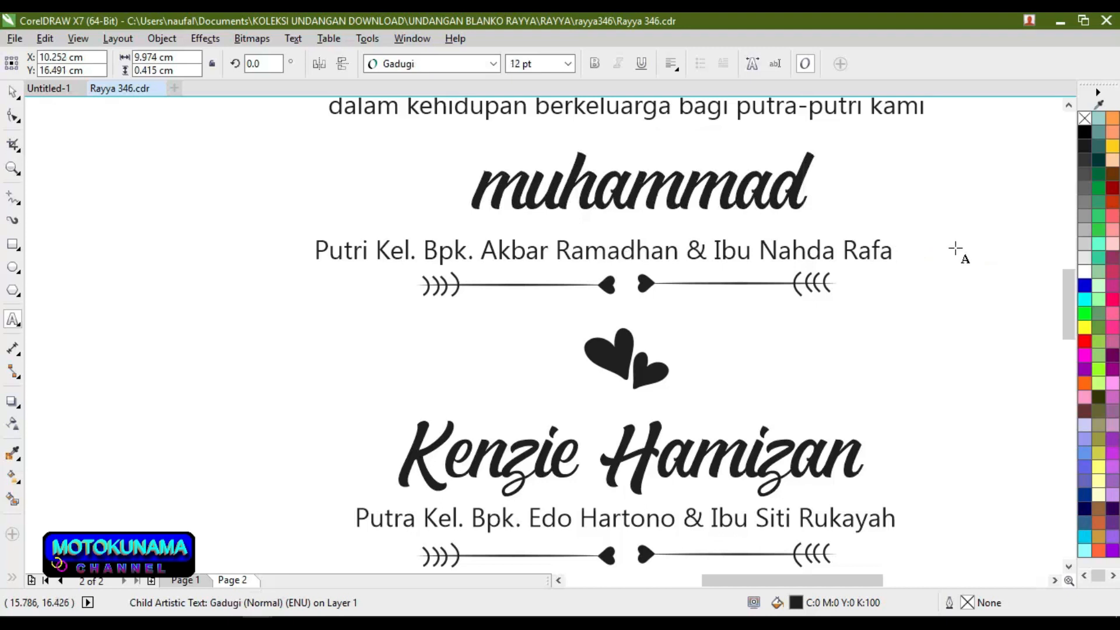
pyautogui.press('BackSpace')
pyautogui.press('BackSpace')
pyautogui.press('BackSpace')
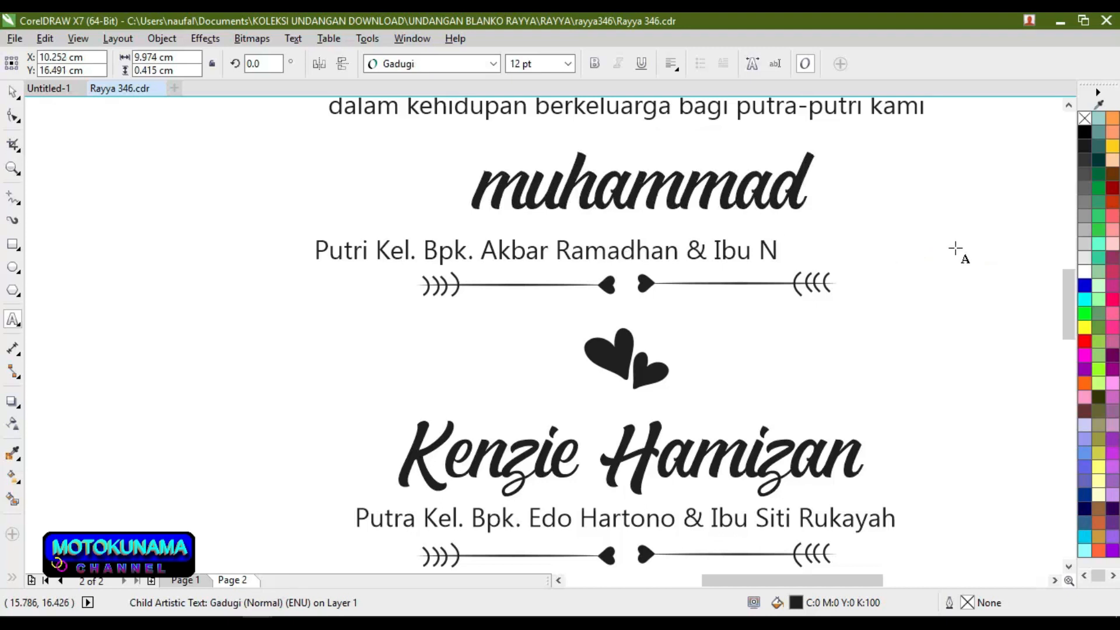
pyautogui.write('mellawa')
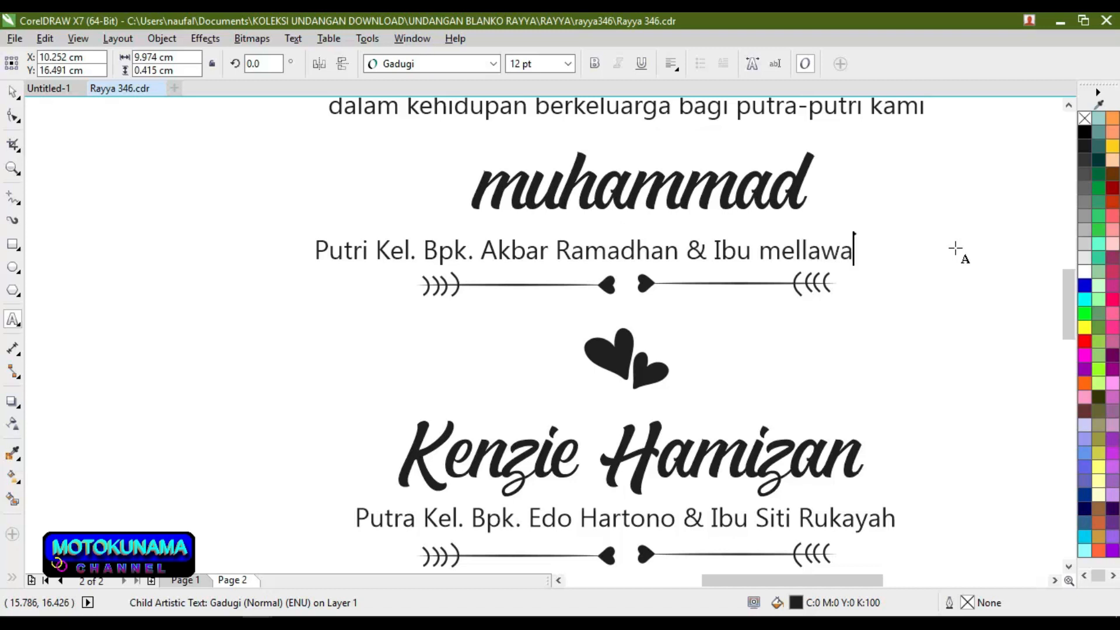
pyautogui.write('ti')
# Step: Replace the father's name in that parents line with the new father's name
pyautogui.doubleClick(681, 252)
pyautogui.click(681, 252)
pyautogui.click(678, 252)
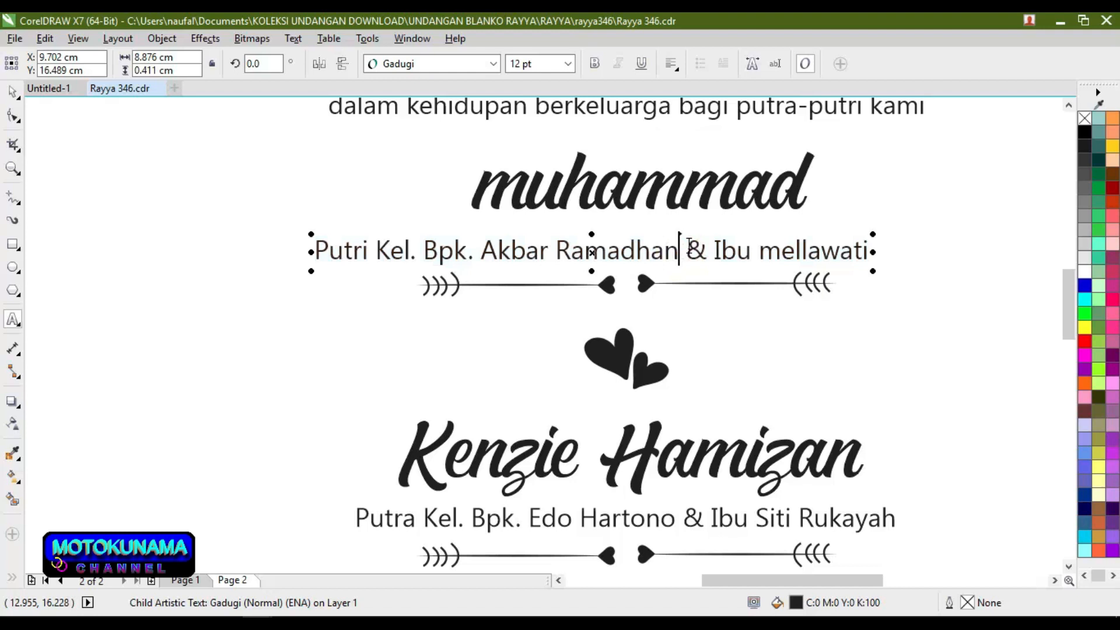
pyautogui.press('BackSpace')
pyautogui.press('BackSpace')
pyautogui.press('BackSpace')
pyautogui.press('BackSpace')
pyautogui.press('BackSpace')
pyautogui.press('BackSpace')
pyautogui.press('BackSpace')
pyautogui.press('BackSpace')
pyautogui.press('BackSpace')
pyautogui.press('BackSpace')
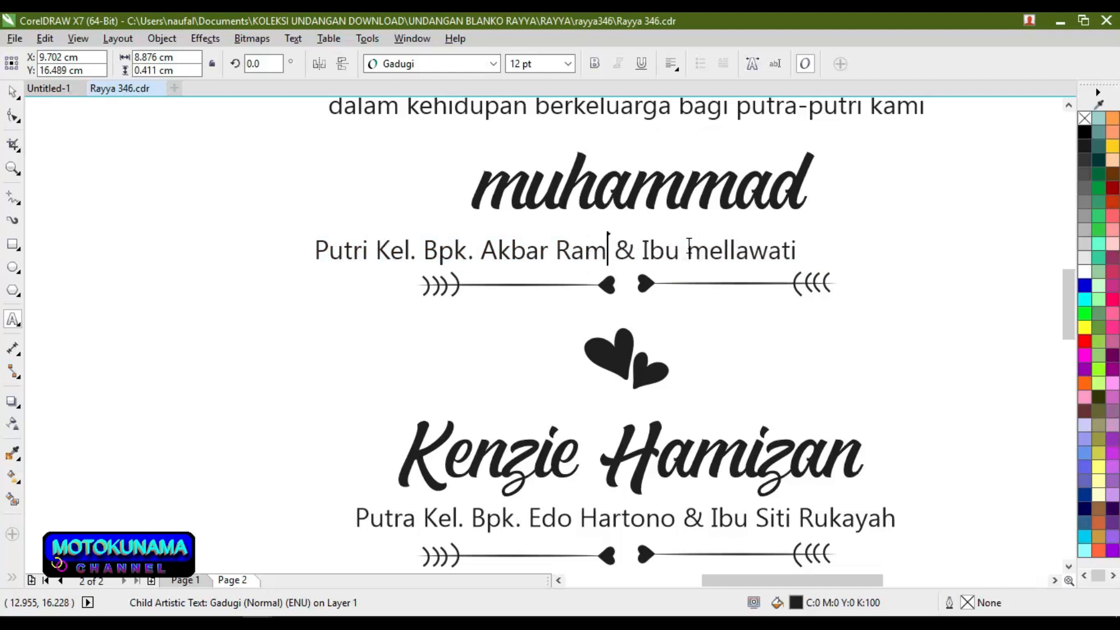
pyautogui.press('BackSpace')
pyautogui.press('BackSpace')
pyautogui.press('BackSpace')
pyautogui.press('BackSpace')
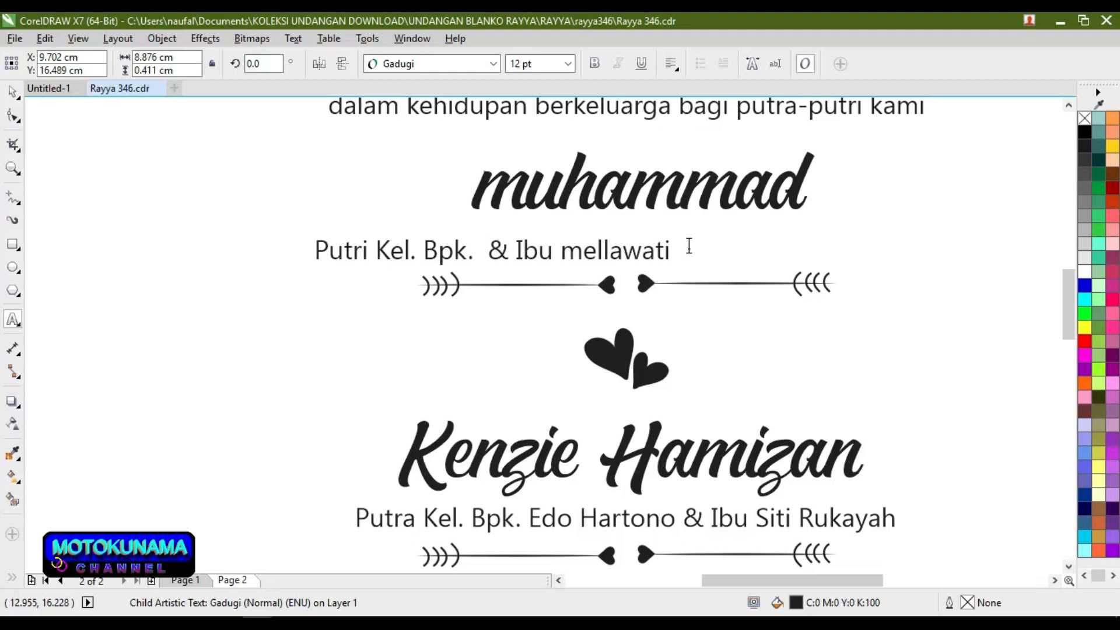
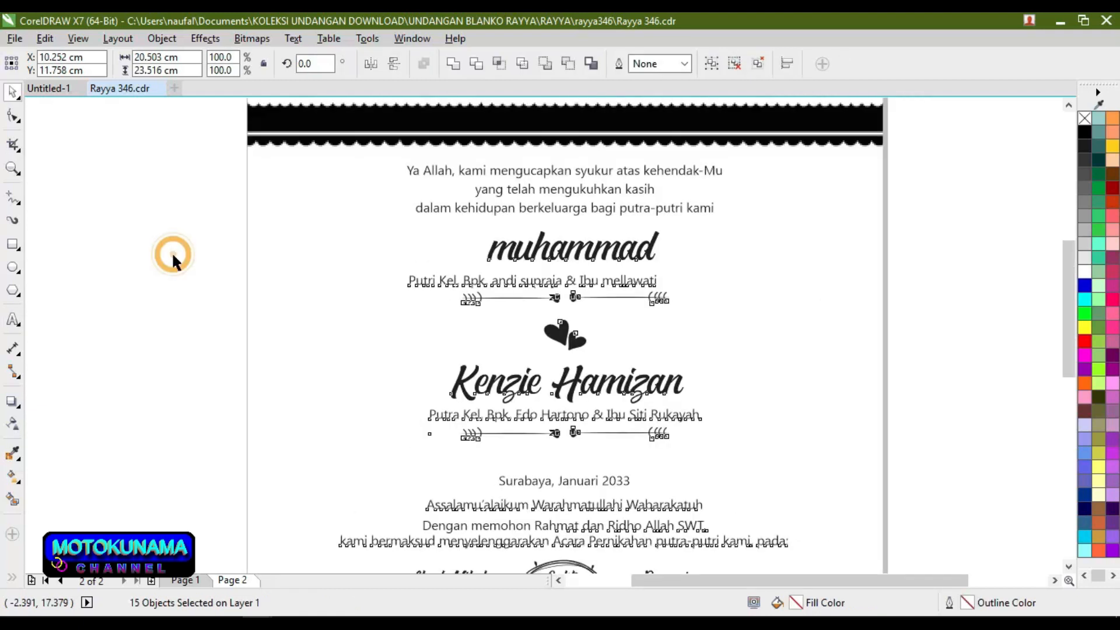
pyautogui.click(172, 252)
pyautogui.scroll(1, 605, 283)
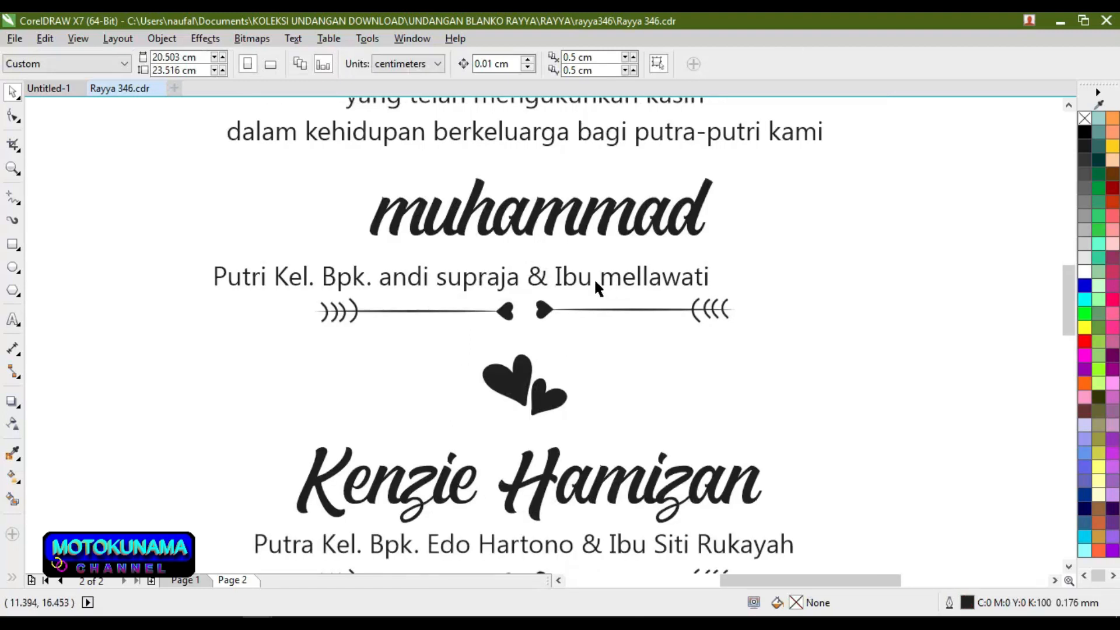
# Step: Add the mother's surname after her first name in the parents line
pyautogui.click(13, 319)
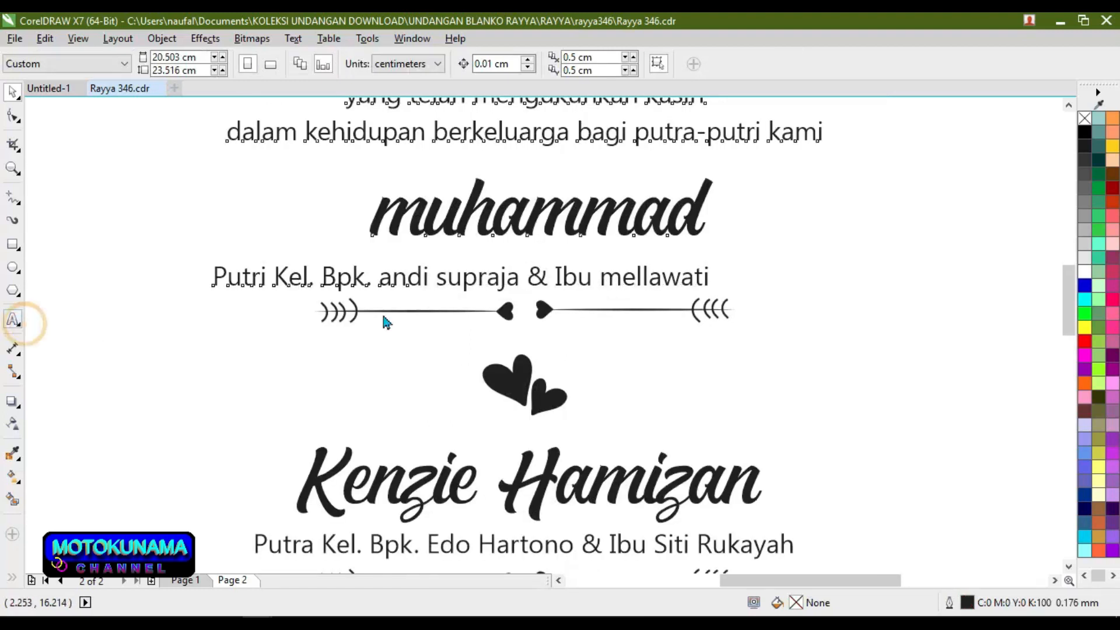
pyautogui.click(709, 286)
pyautogui.click(709, 285)
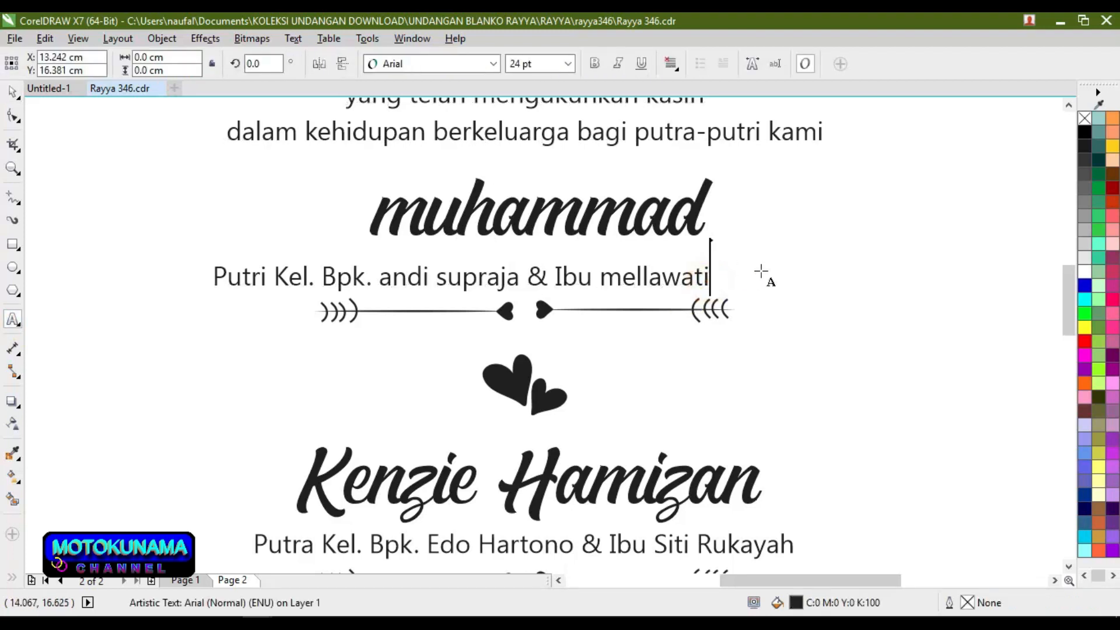
pyautogui.click(681, 277)
pyautogui.doubleClick(708, 279)
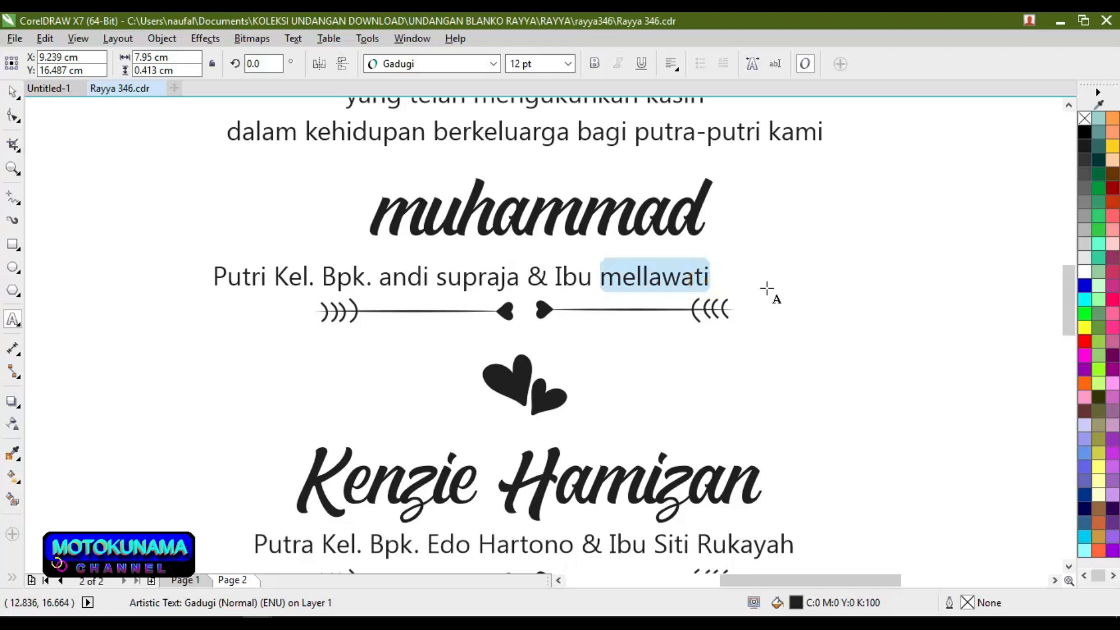
pyautogui.click(711, 280)
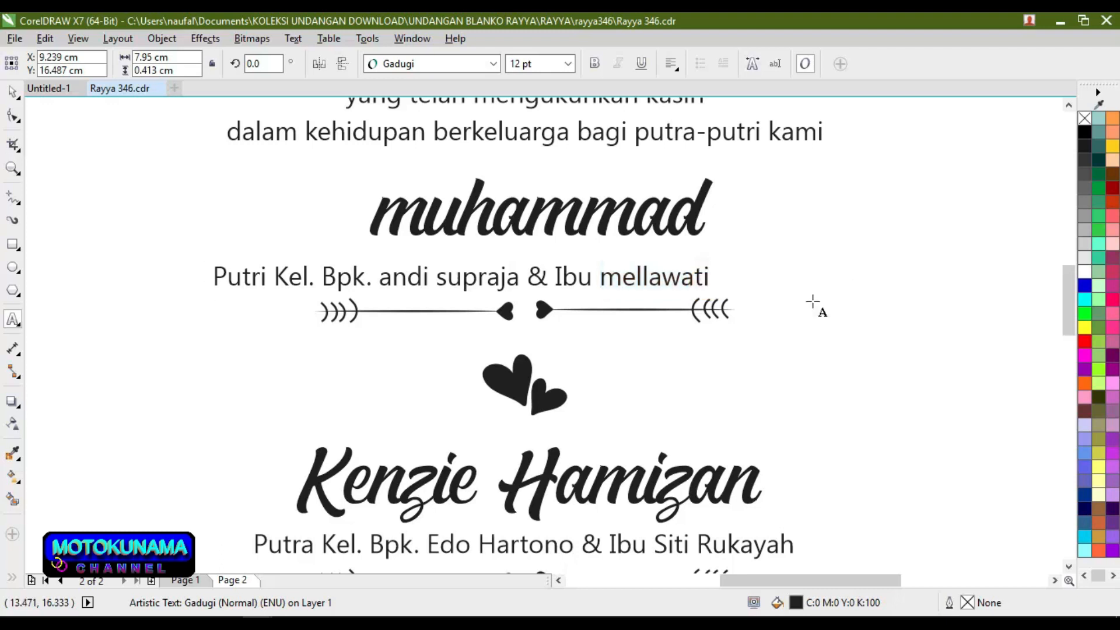
pyautogui.press('Escape')
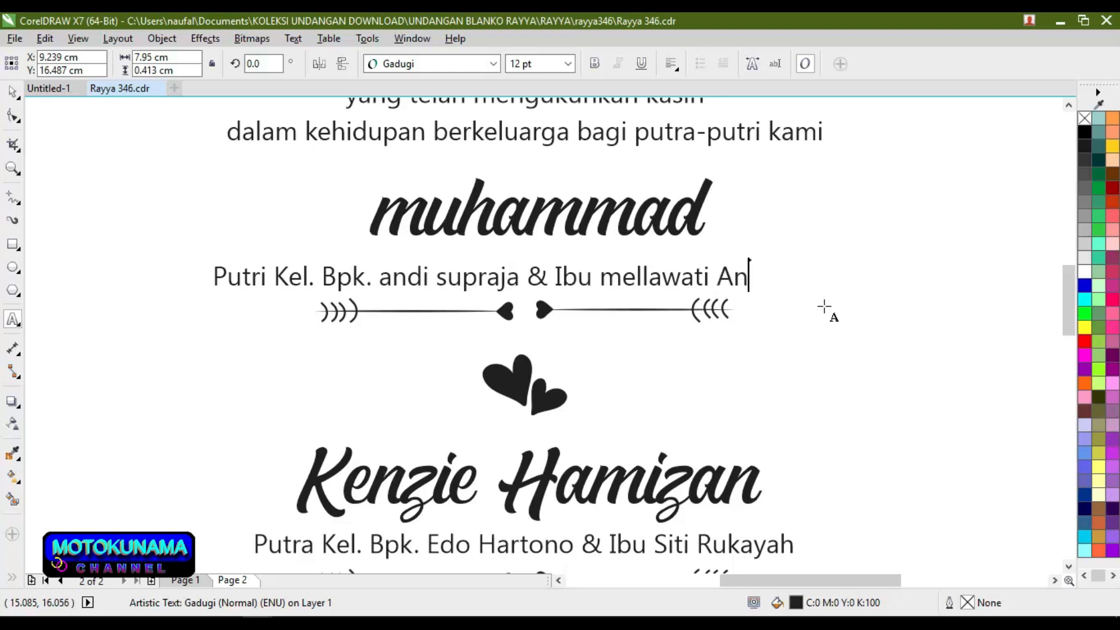
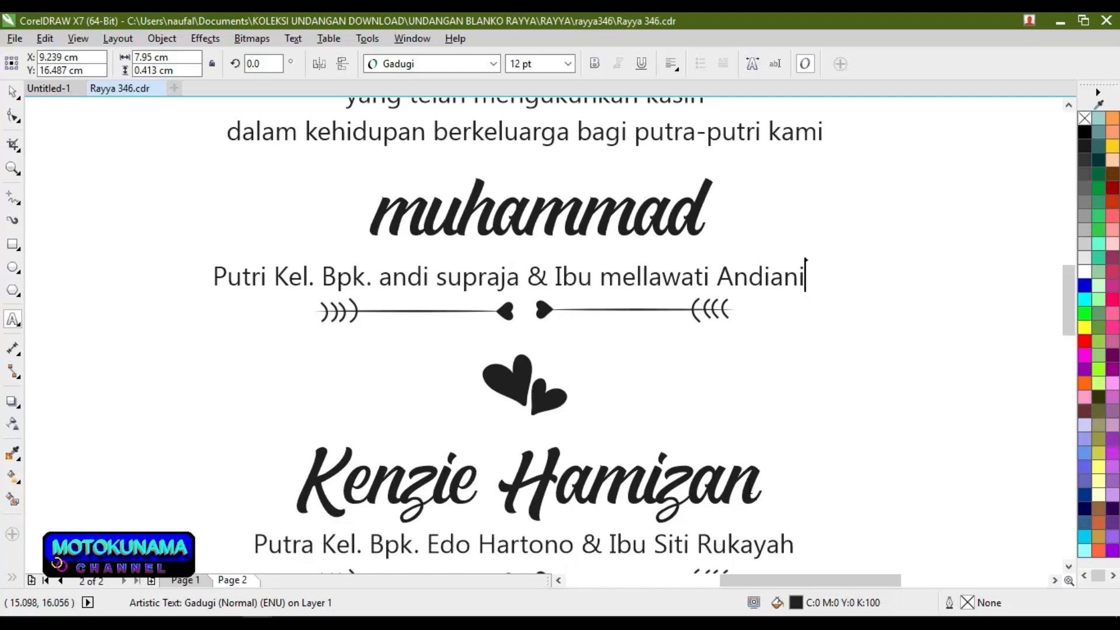
pyautogui.click(723, 466)
# Step: Replace the groom's name in the second script line with the new three-word name
pyautogui.doubleClick(723, 467)
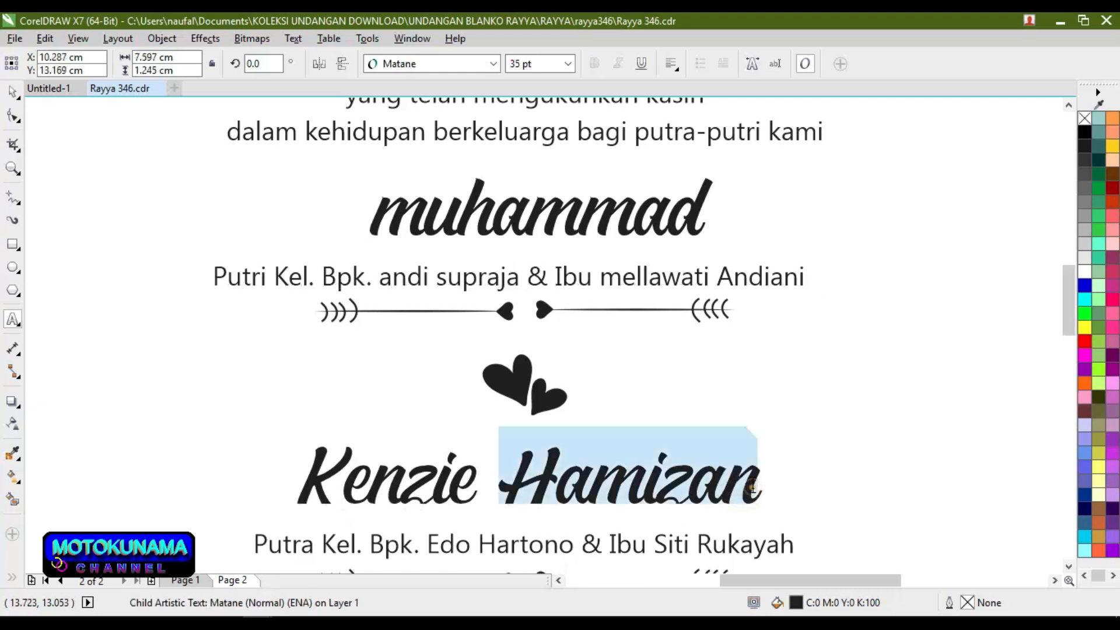
pyautogui.click(749, 494)
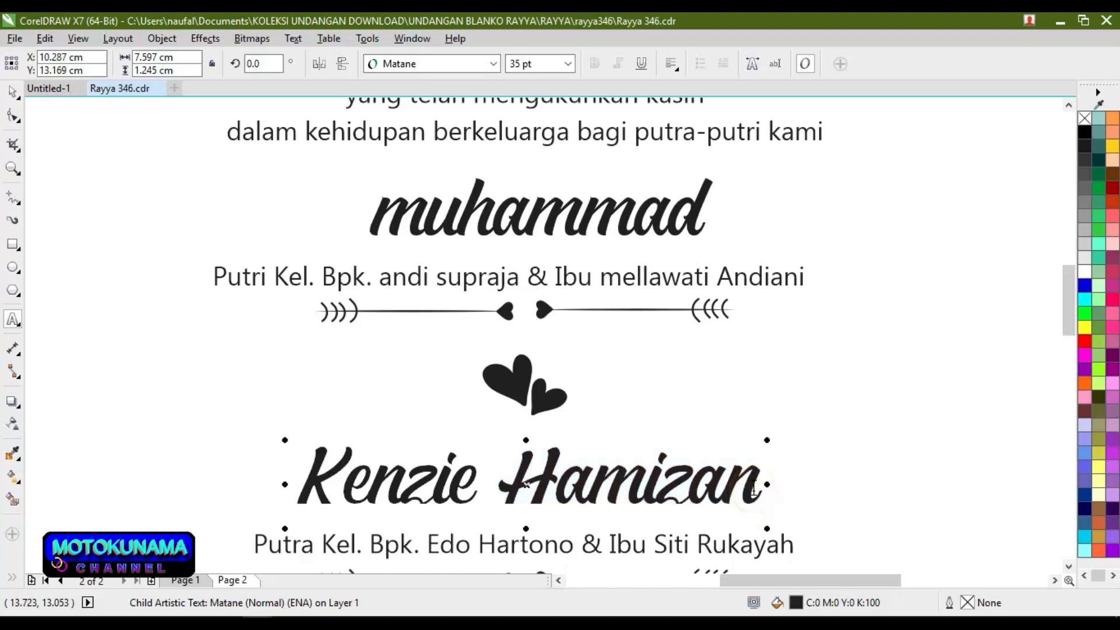
pyautogui.press('BackSpace')
pyautogui.press('BackSpace')
pyautogui.press('BackSpace')
pyautogui.press('BackSpace')
pyautogui.press('BackSpace')
pyautogui.press('BackSpace')
pyautogui.press('BackSpace')
pyautogui.press('BackSpace')
pyautogui.press('BackSpace')
pyautogui.press('BackSpace')
pyautogui.press('BackSpace')
pyautogui.press('BackSpace')
pyautogui.press('BackSpace')
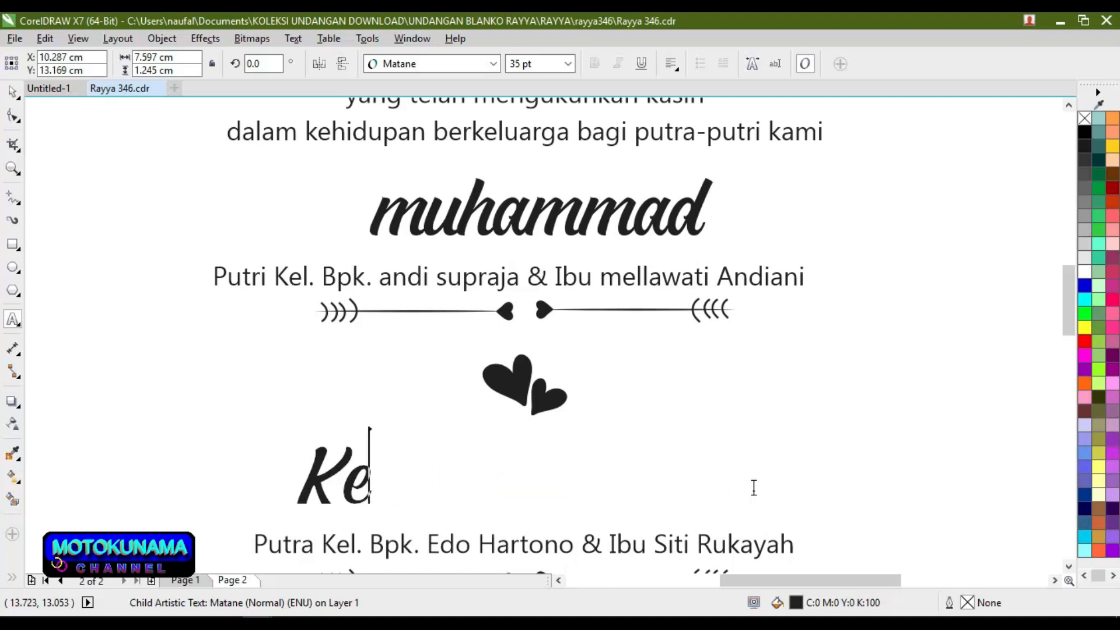
pyautogui.press('BackSpace')
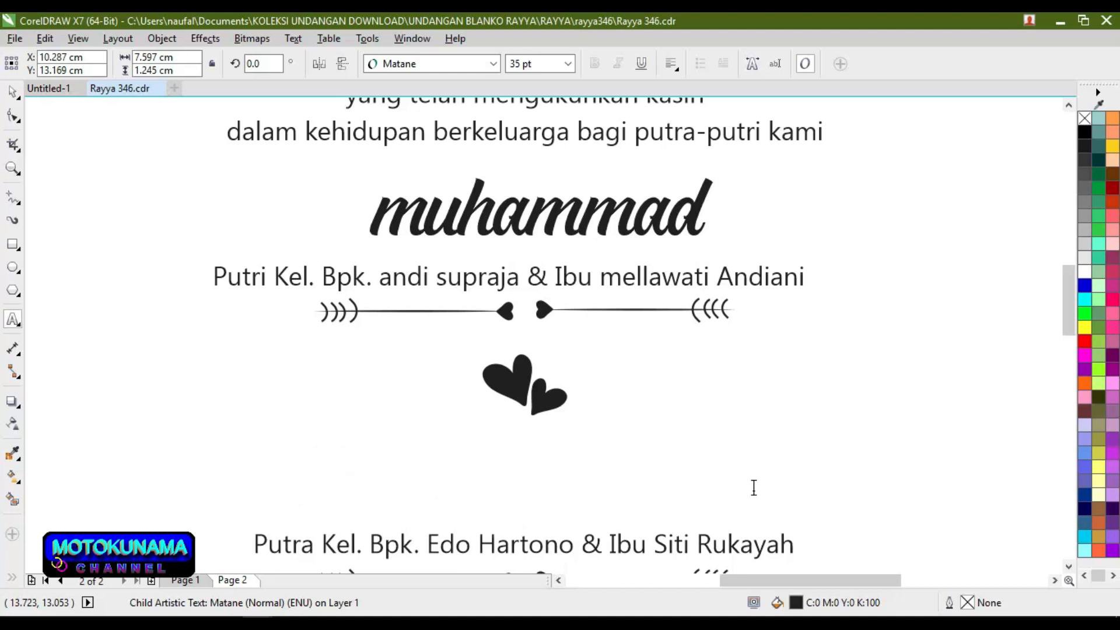
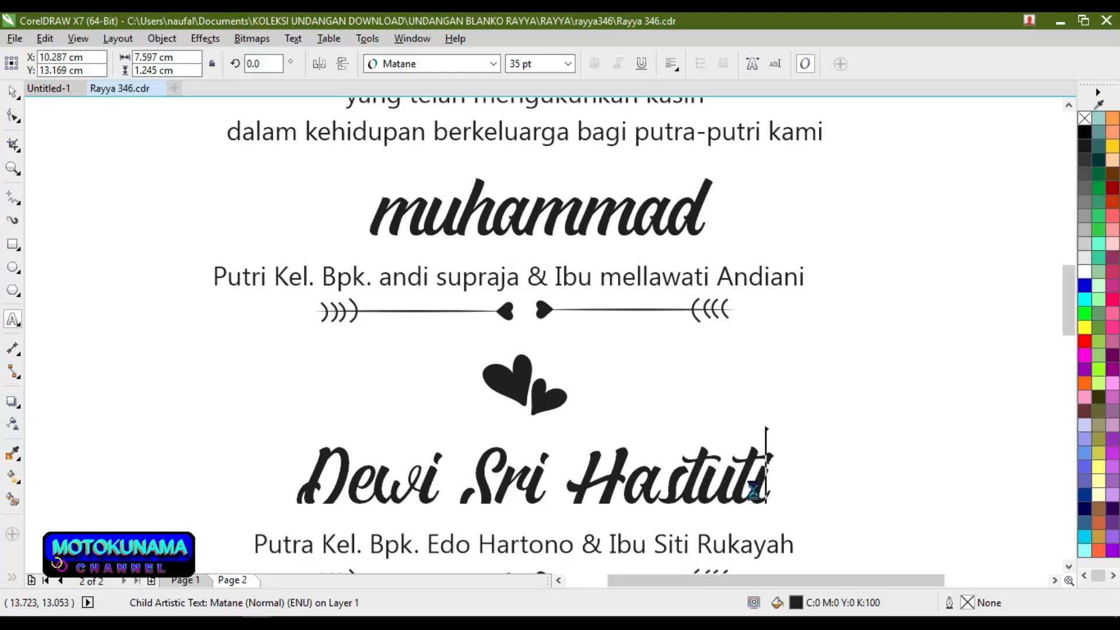
pyautogui.scroll(-2, 756, 487)
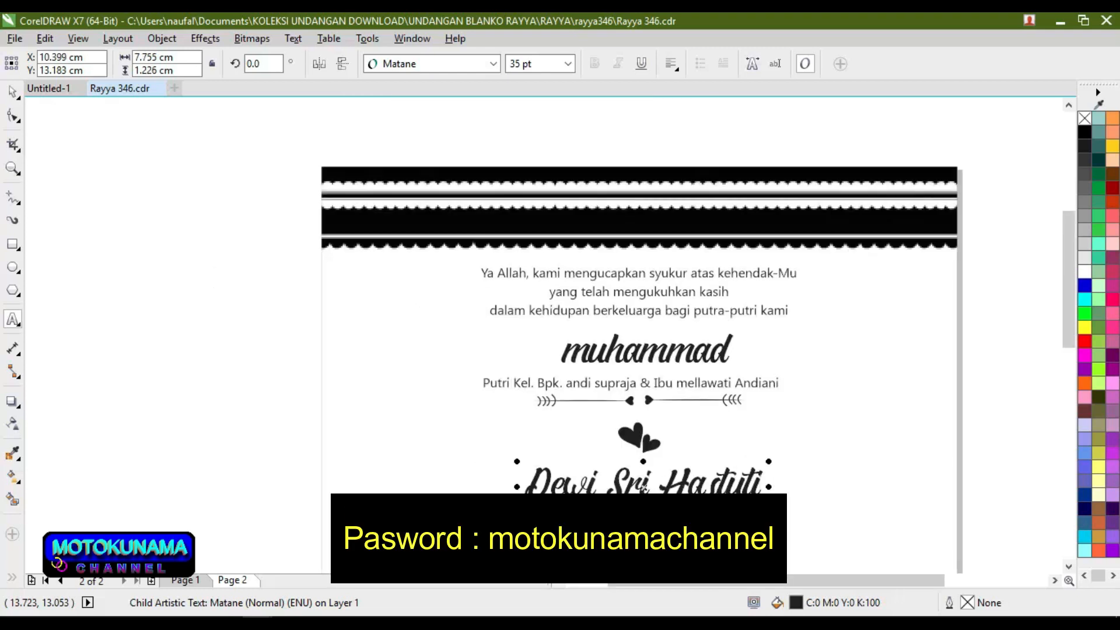
# Step: In the groom's parents line, replace the mother's name with the new one
pyautogui.click(12, 91)
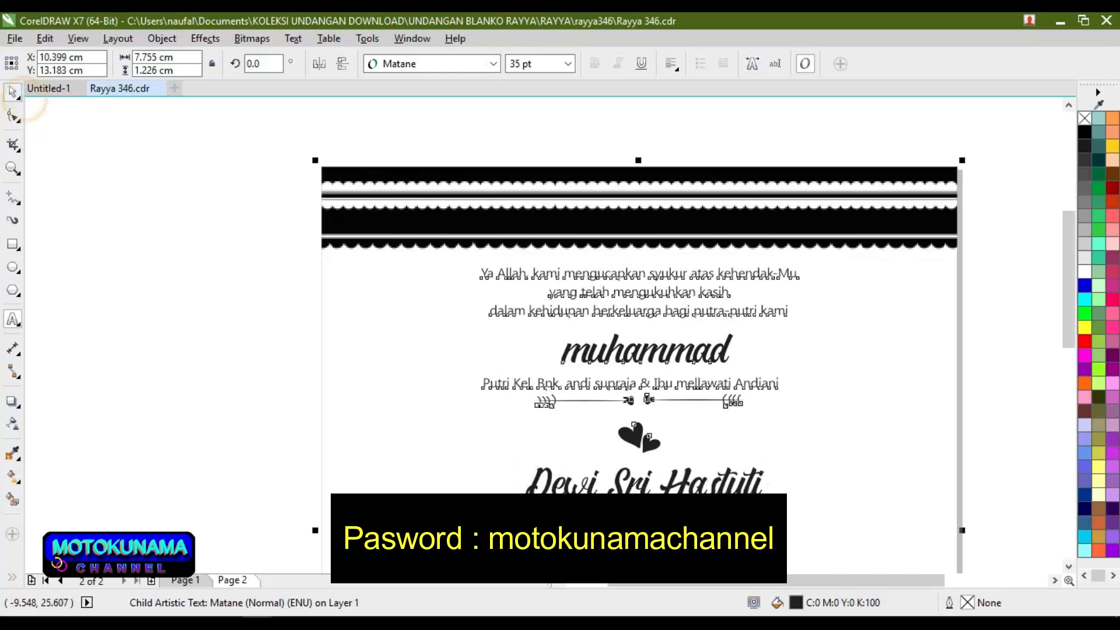
pyautogui.click(177, 328)
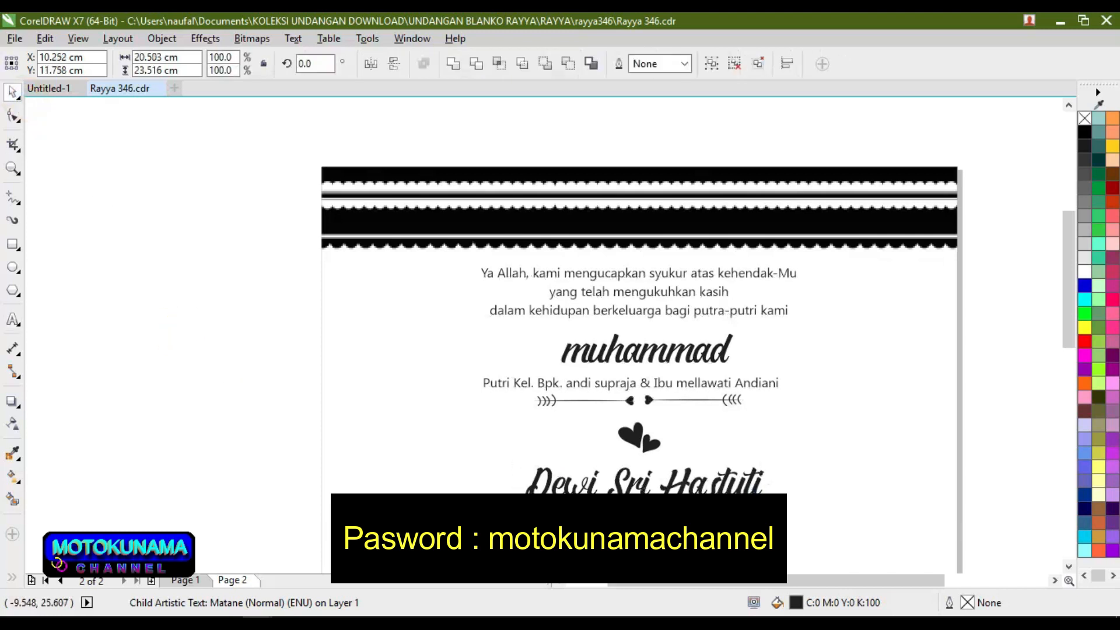
pyautogui.scroll(2, 742, 527)
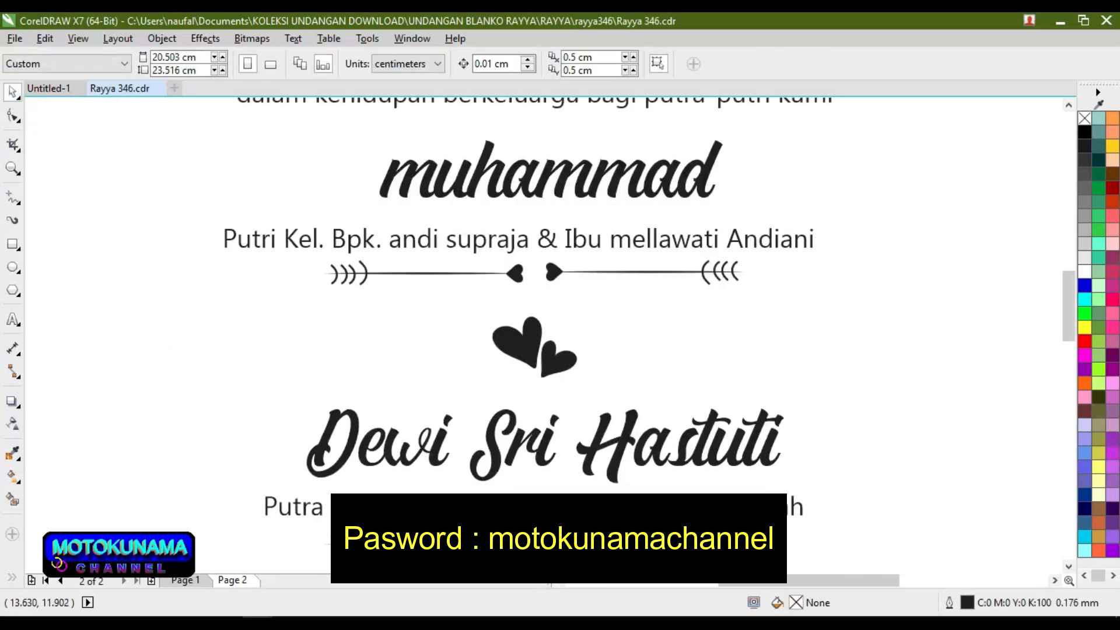
pyautogui.click(13, 321)
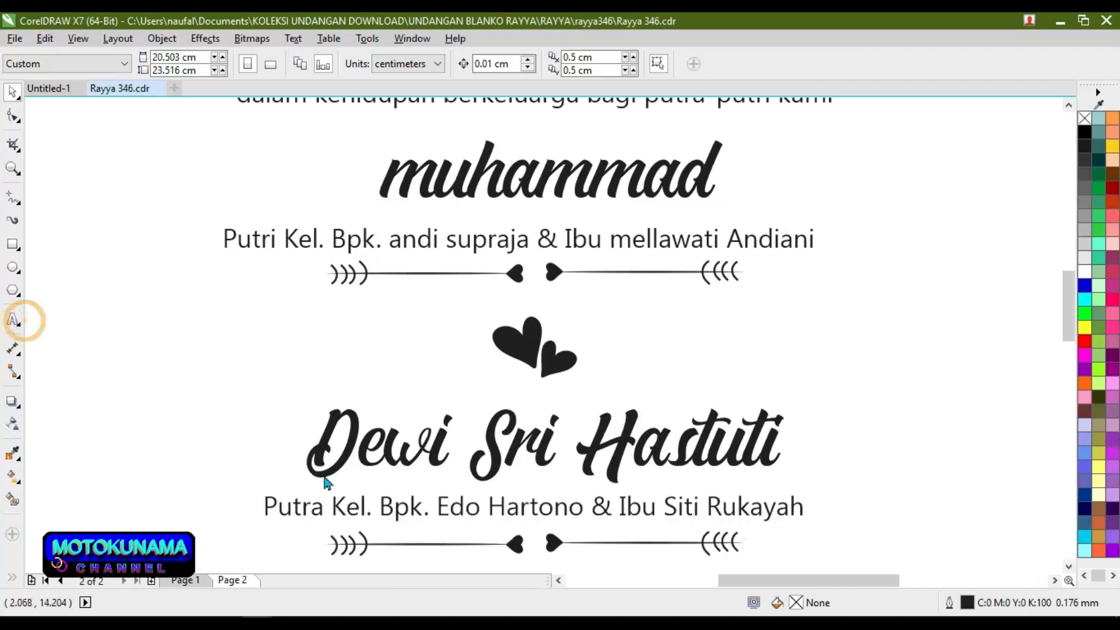
pyautogui.doubleClick(689, 507)
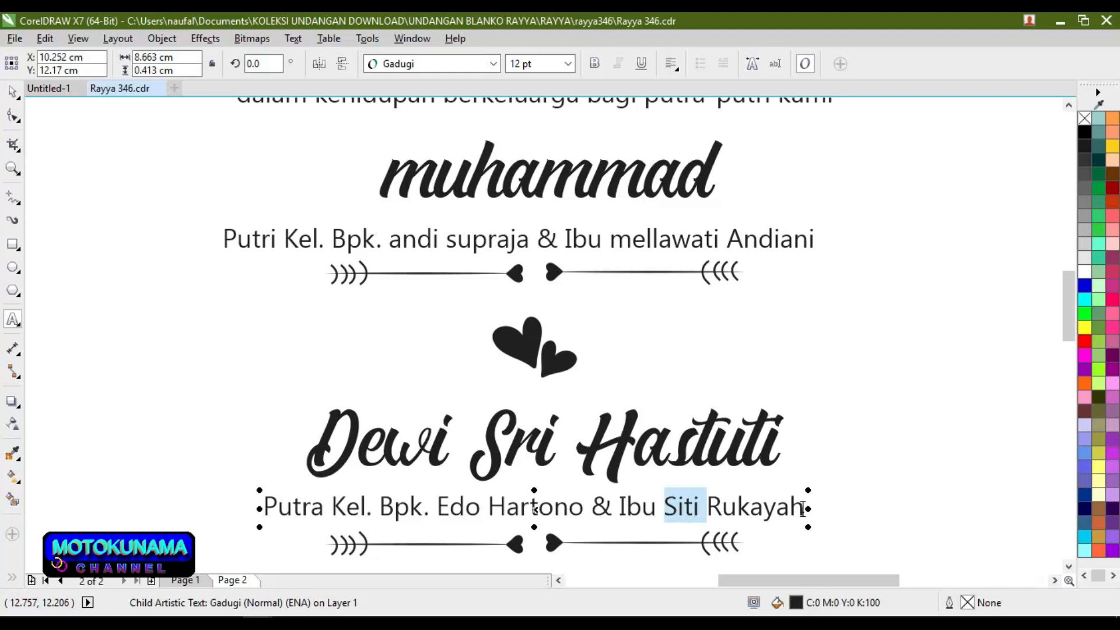
pyautogui.click(803, 508)
pyautogui.press('BackSpace')
pyautogui.press('BackSpace')
pyautogui.press('BackSpace')
pyautogui.press('BackSpace')
pyautogui.press('BackSpace')
pyautogui.press('BackSpace')
pyautogui.press('BackSpace')
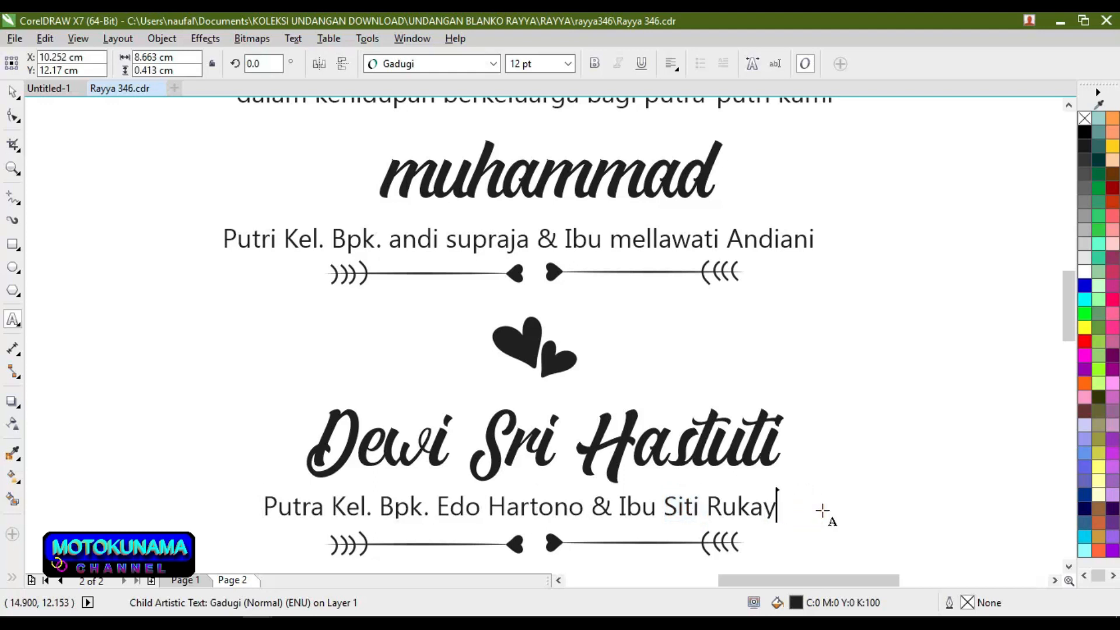
pyautogui.write('j')
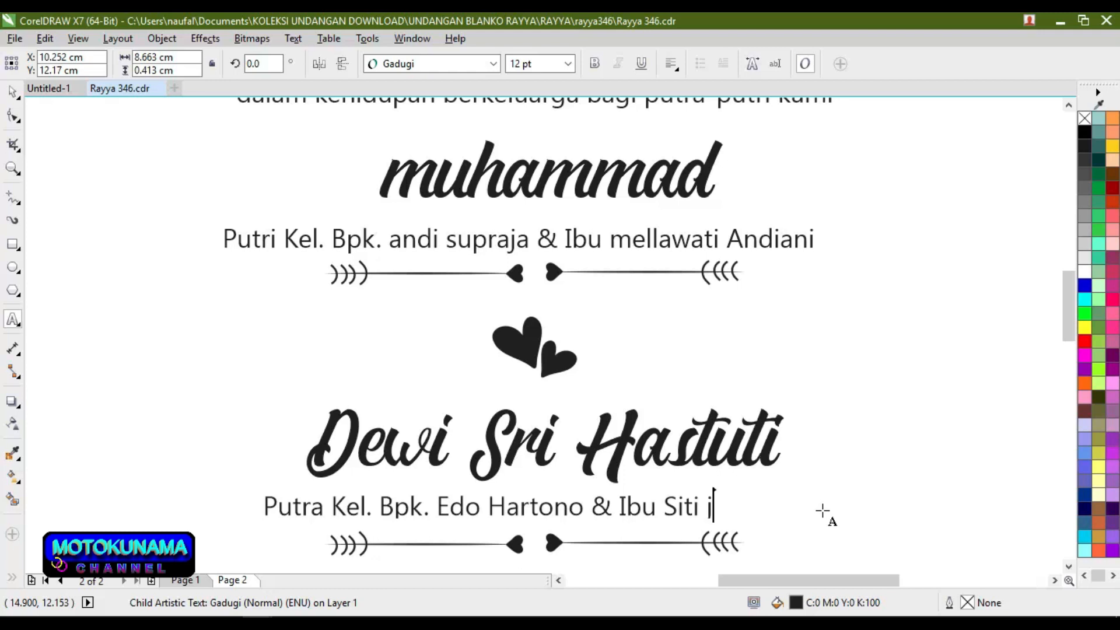
pyautogui.write('ubaedah')
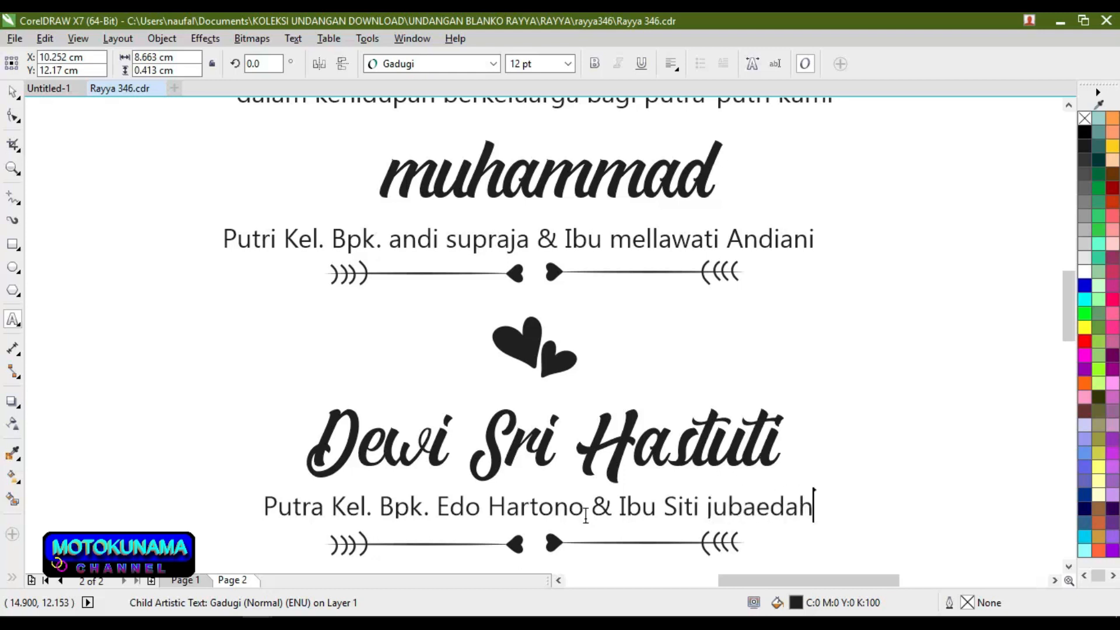
# Step: Replace the father's name in that line with the new father's name
pyautogui.click(585, 514)
pyautogui.press('BackSpace')
pyautogui.press('BackSpace')
pyautogui.press('BackSpace')
pyautogui.press('BackSpace')
pyautogui.press('BackSpace')
pyautogui.press('BackSpace')
pyautogui.press('BackSpace')
pyautogui.press('BackSpace')
pyautogui.press('BackSpace')
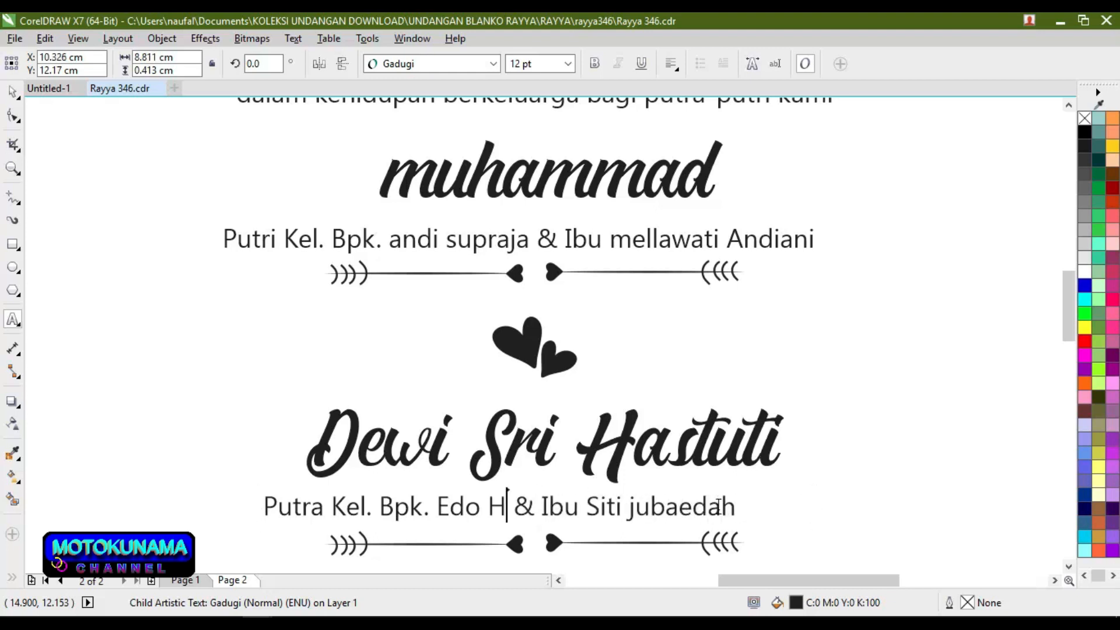
pyautogui.press('BackSpace')
pyautogui.press('BackSpace')
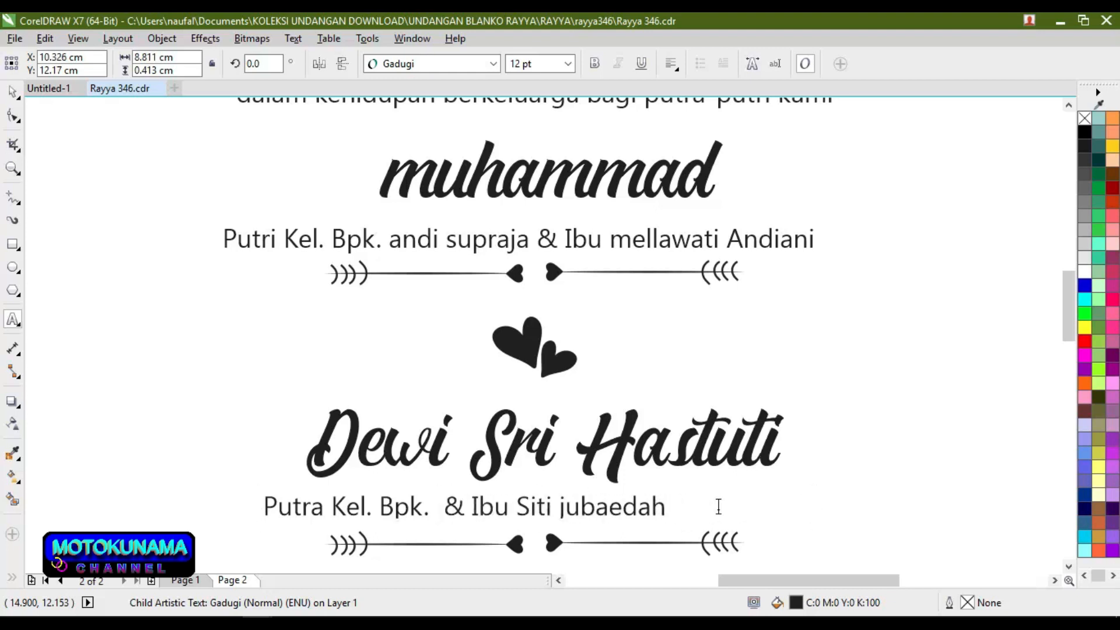
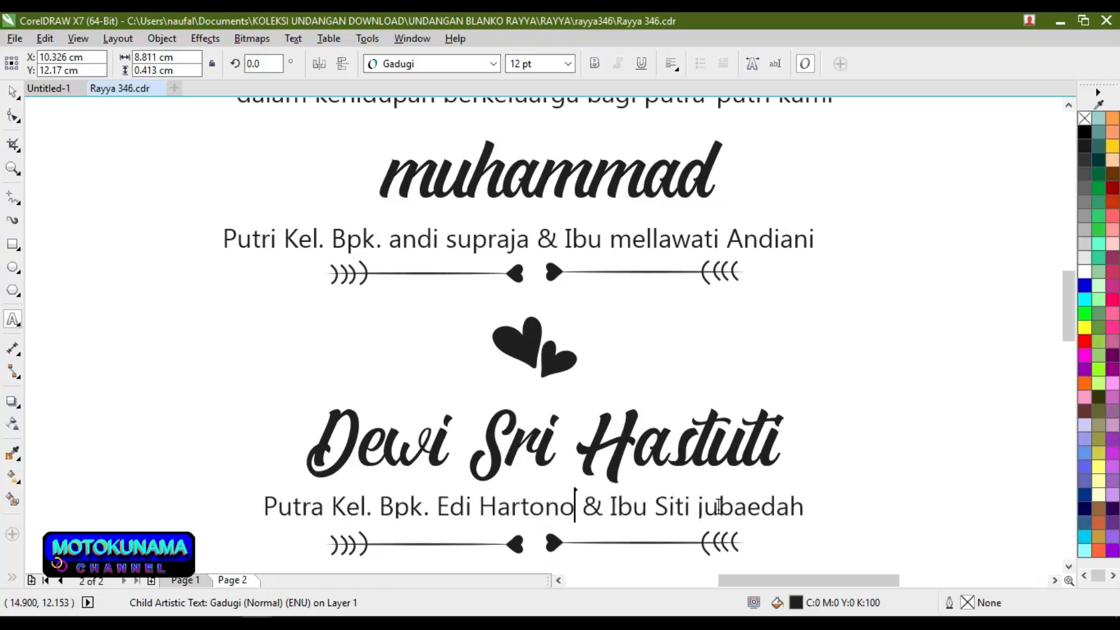
pyautogui.scroll(-2, 719, 506)
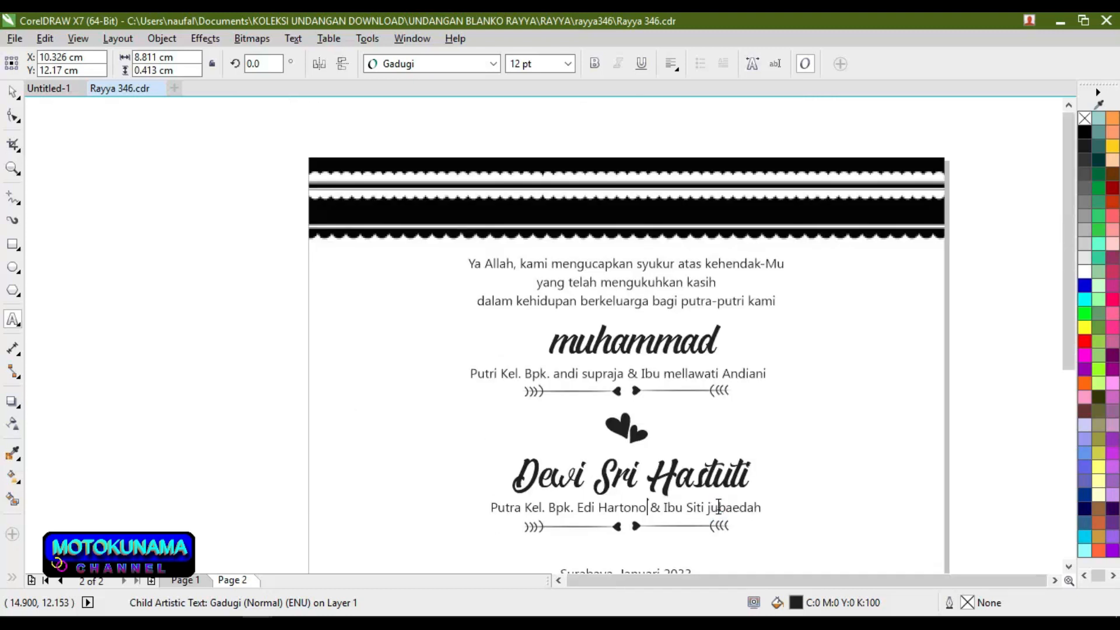
# Step: Change the date line's month and year from Januari 2033 to Desember 2050
pyautogui.scroll(-2, 719, 506)
pyautogui.press('Escape')
pyautogui.moveTo(1069, 353); pyautogui.dragTo(1060, 444)
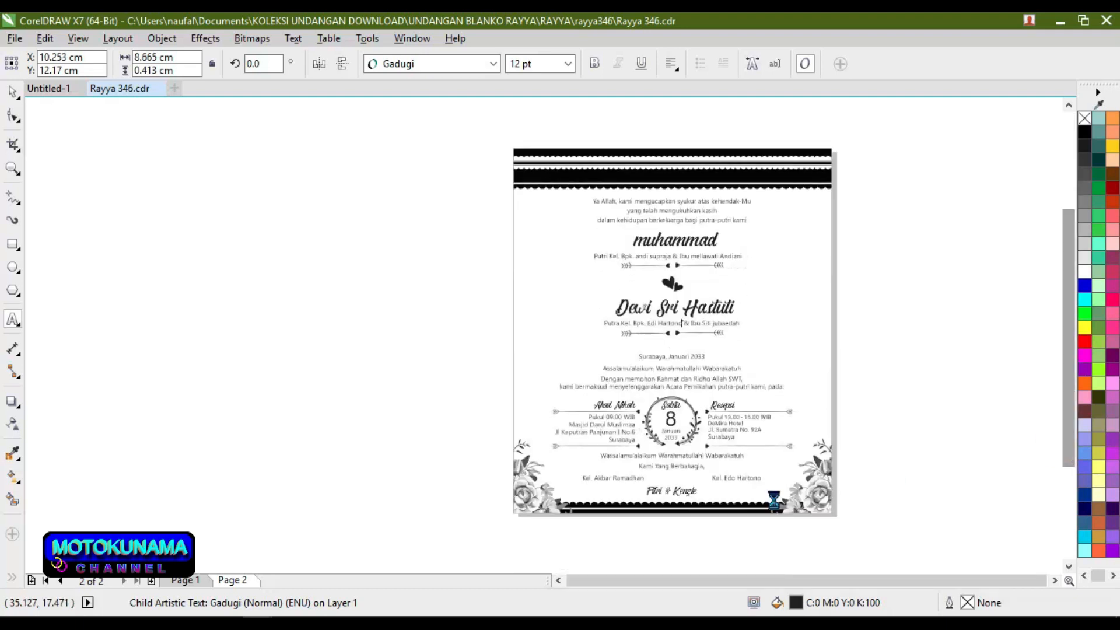
pyautogui.scroll(2, 691, 458)
pyautogui.click(691, 458)
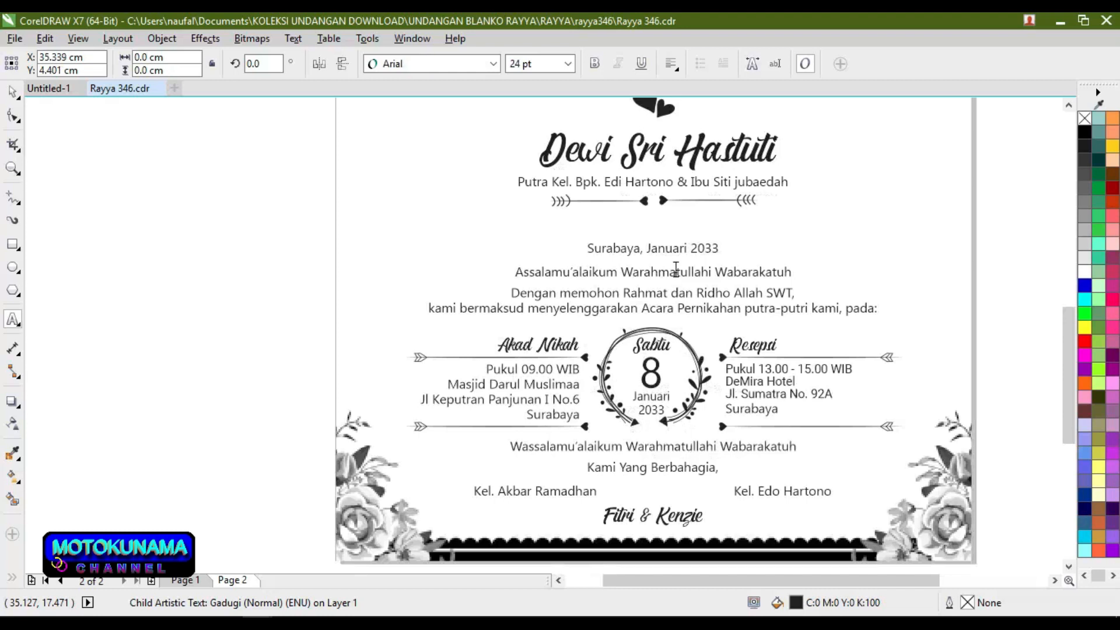
pyautogui.scroll(1, 675, 264)
pyautogui.click(755, 233)
pyautogui.doubleClick(759, 233)
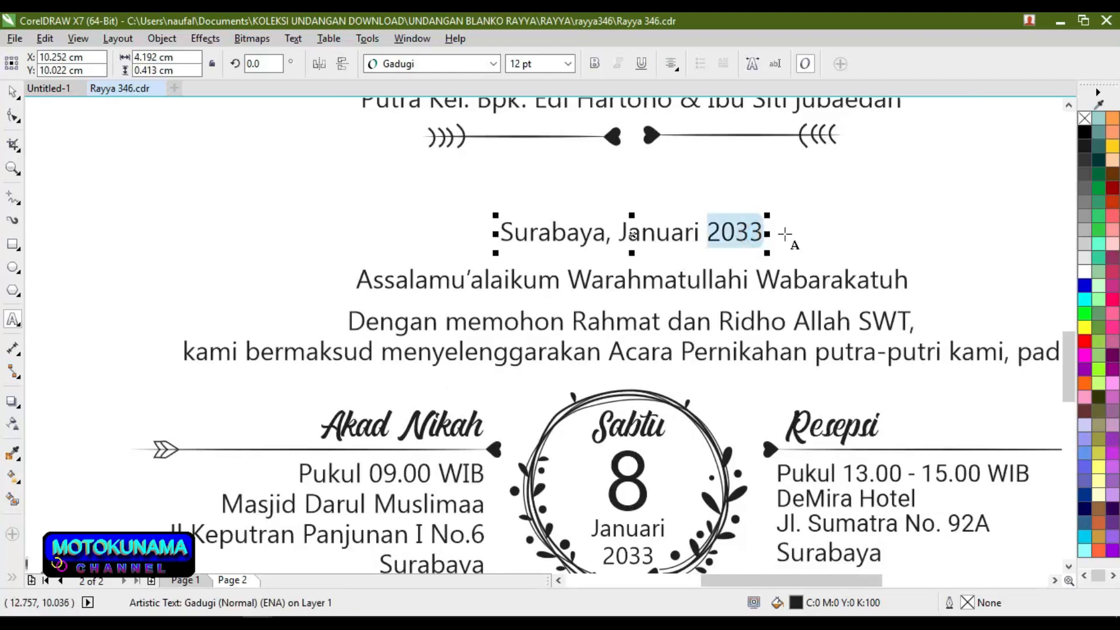
pyautogui.click(760, 225)
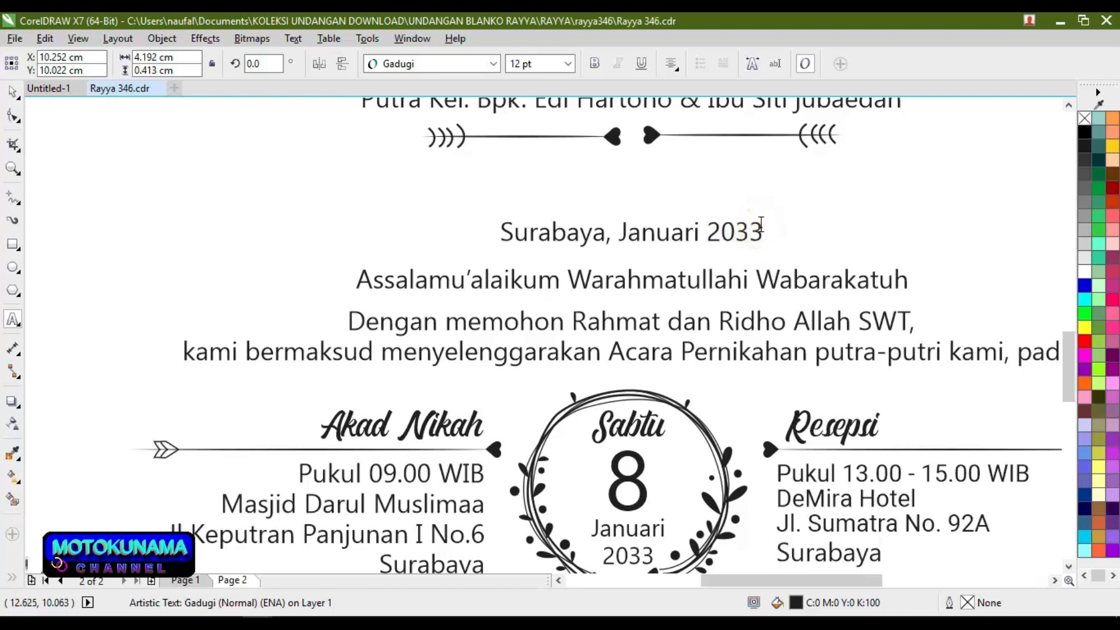
pyautogui.press('BackSpace')
pyautogui.press('BackSpace')
pyautogui.press('BackSpace')
pyautogui.press('BackSpace')
pyautogui.press('BackSpace')
pyautogui.press('BackSpace')
pyautogui.press('BackSpace')
pyautogui.press('BackSpace')
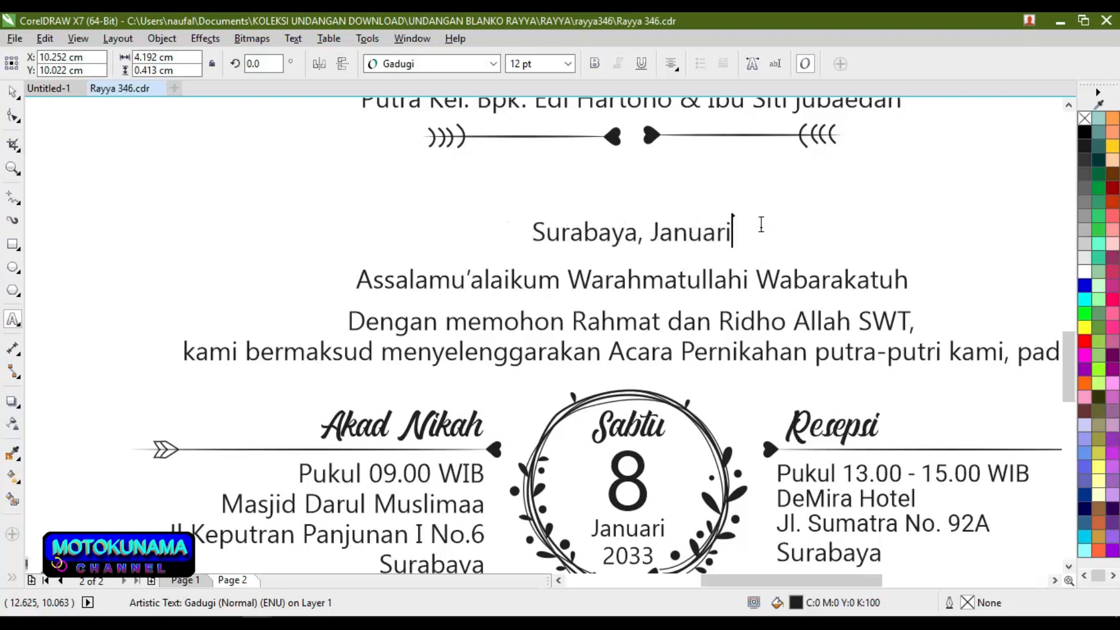
pyautogui.press('BackSpace')
pyautogui.press('BackSpace')
pyautogui.press('BackSpace')
pyautogui.press('BackSpace')
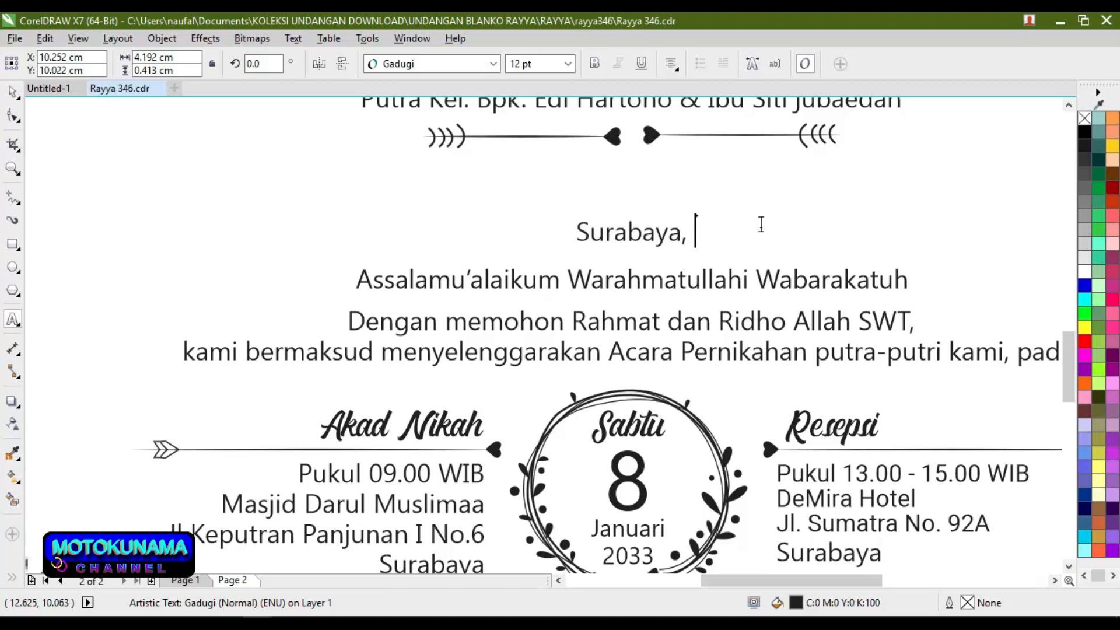
pyautogui.write('Dese')
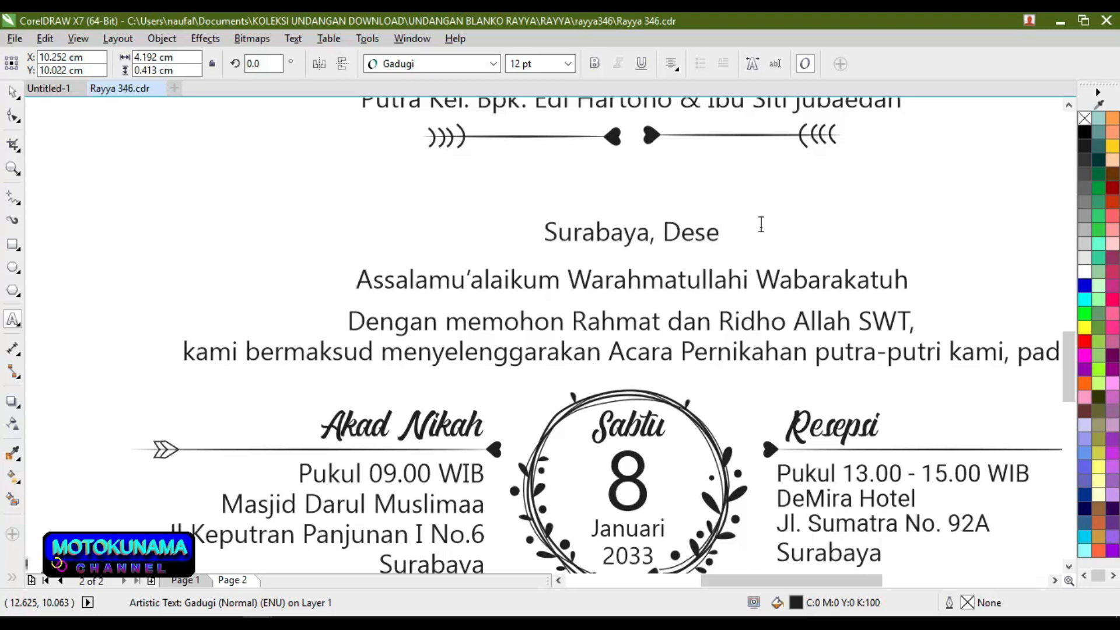
pyautogui.write('b')
pyautogui.press('BackSpace')
pyautogui.write('mb')
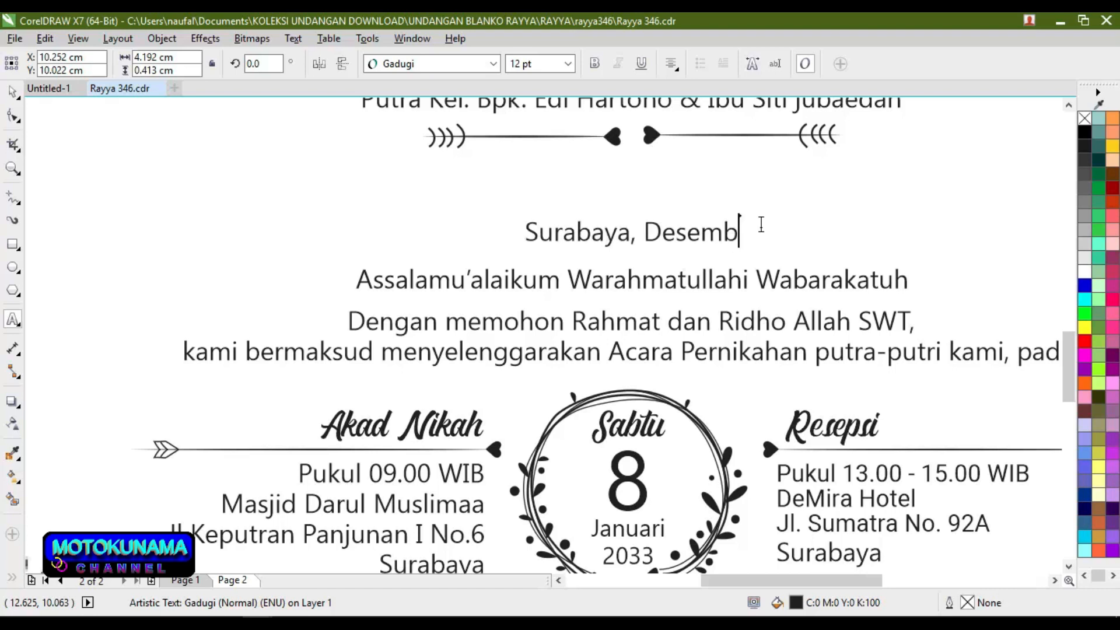
pyautogui.write('er 2050')
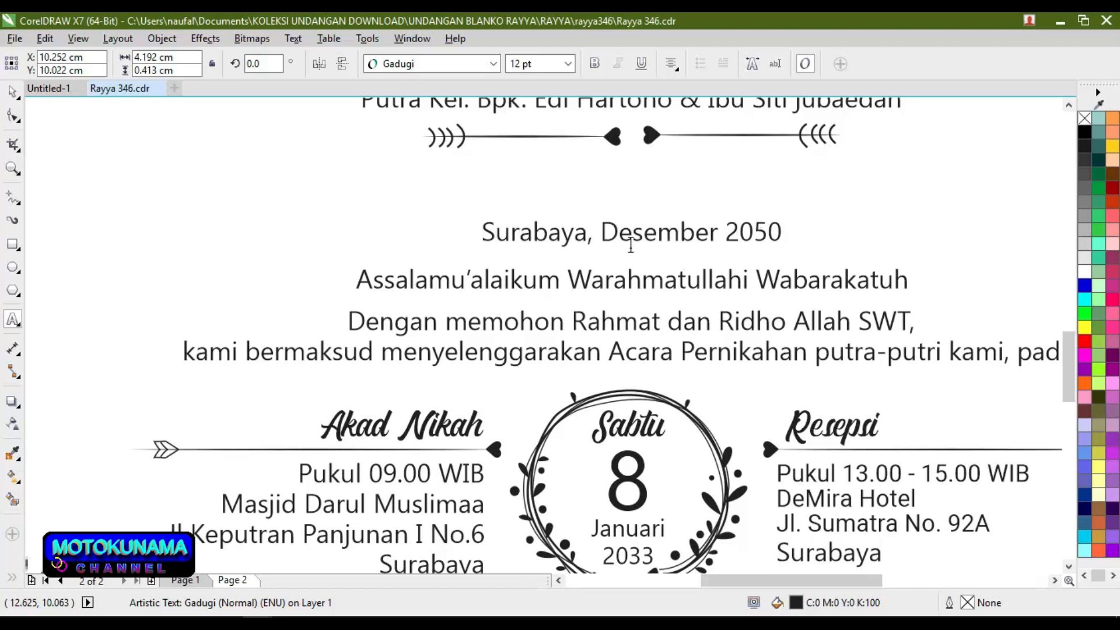
# Step: Replace the city Surabaya with Jakarta in the date line
pyautogui.click(582, 237)
pyautogui.press('BackSpace')
pyautogui.press('BackSpace')
pyautogui.press('BackSpace')
pyautogui.press('BackSpace')
pyautogui.press('BackSpace')
pyautogui.press('BackSpace')
pyautogui.press('BackSpace')
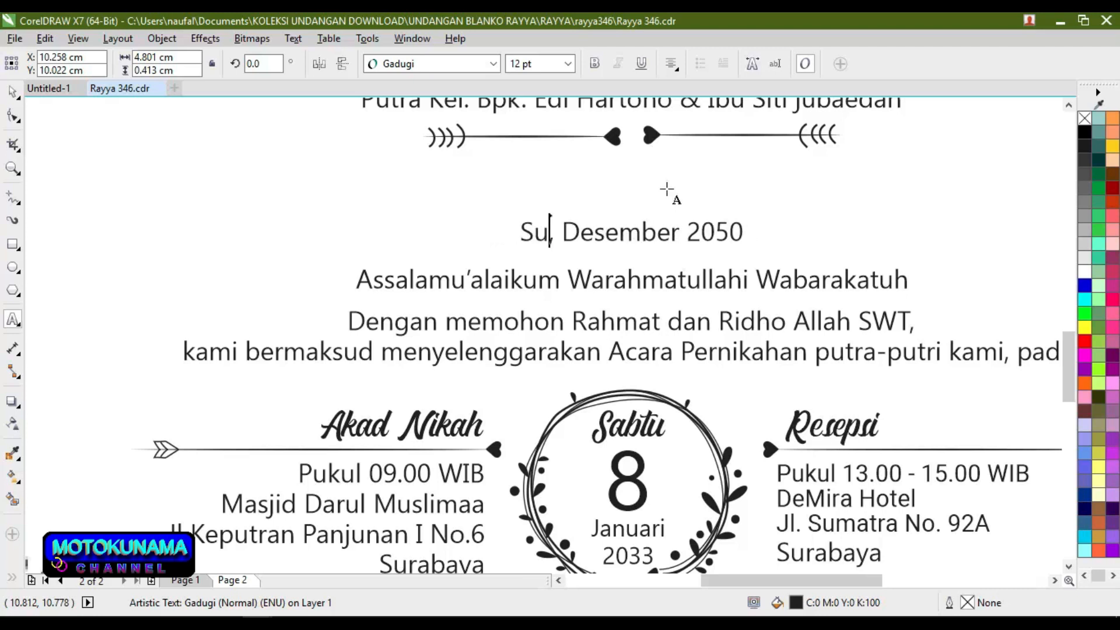
pyautogui.press('BackSpace')
pyautogui.write('Jakart')
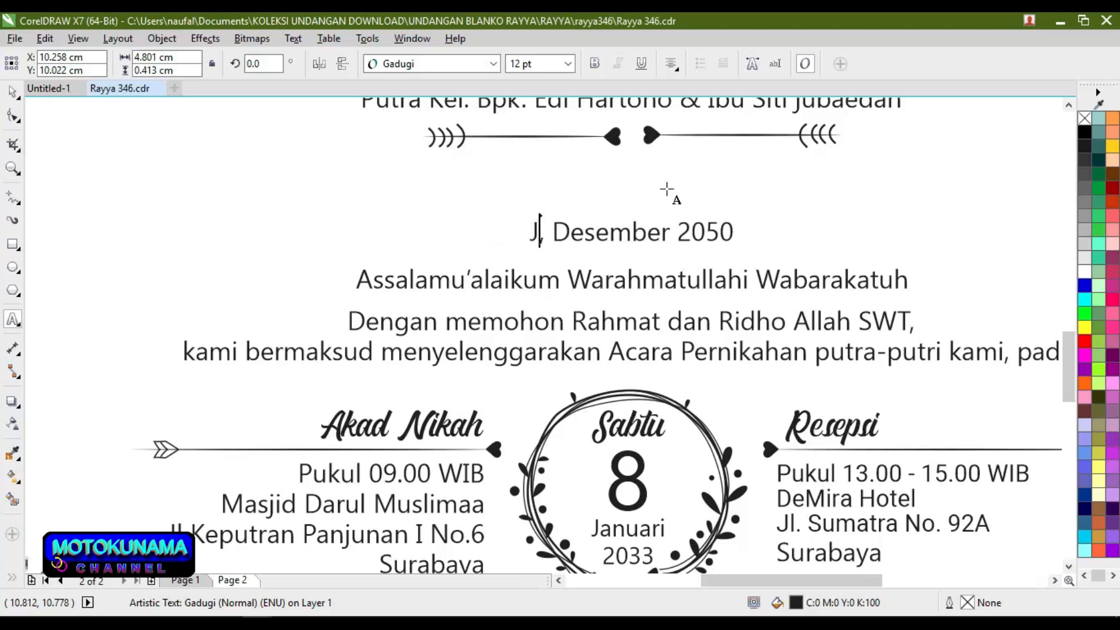
pyautogui.write('a')
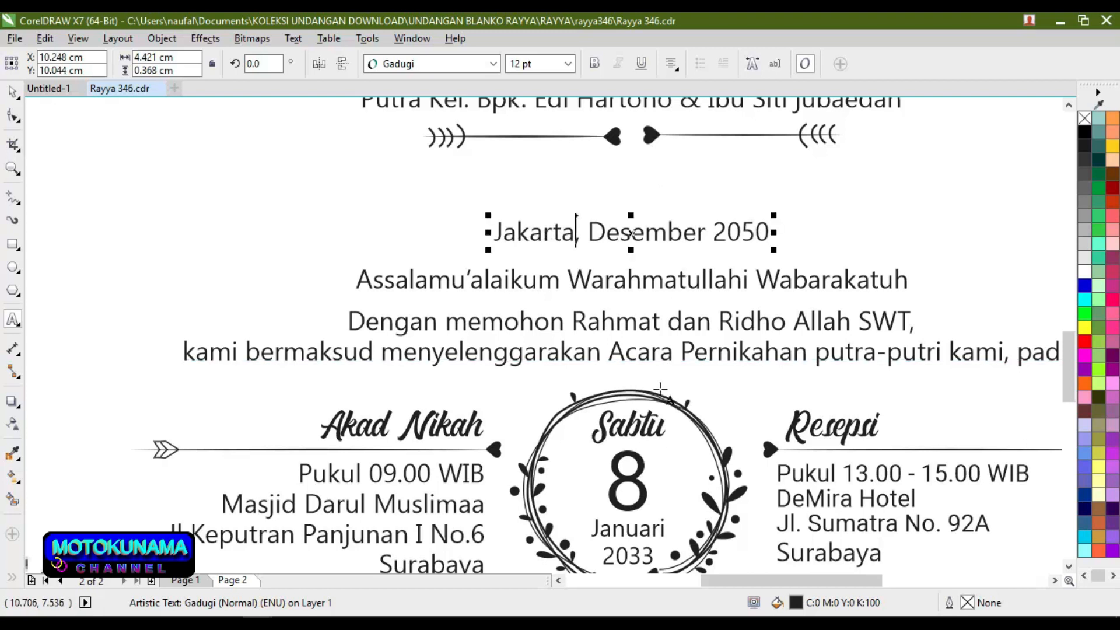
pyautogui.click(448, 435)
pyautogui.click(463, 473)
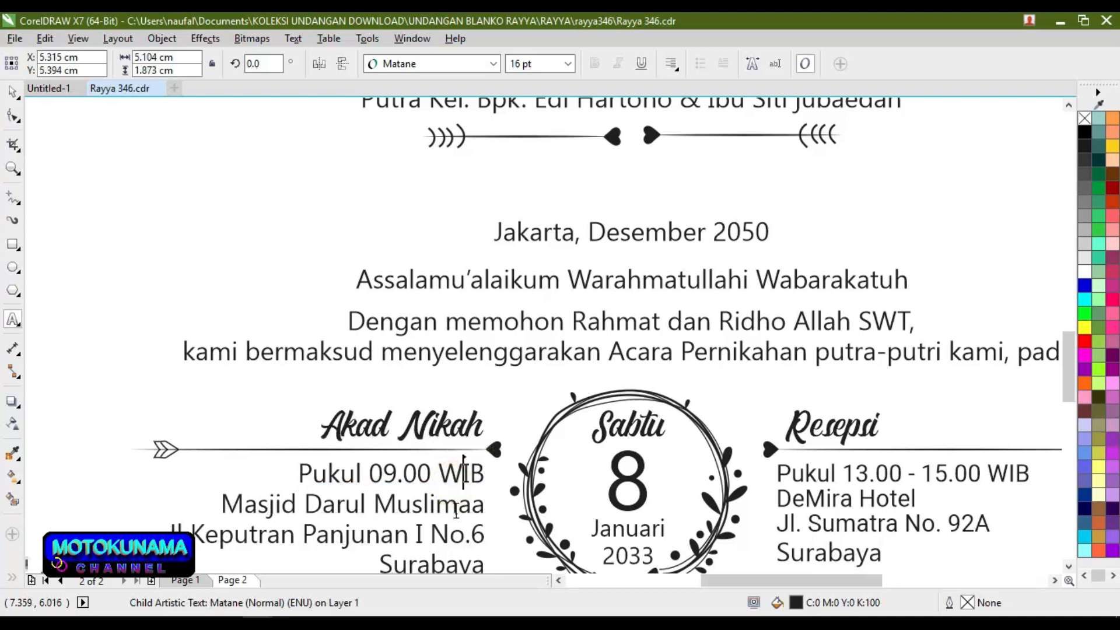
pyautogui.click(629, 425)
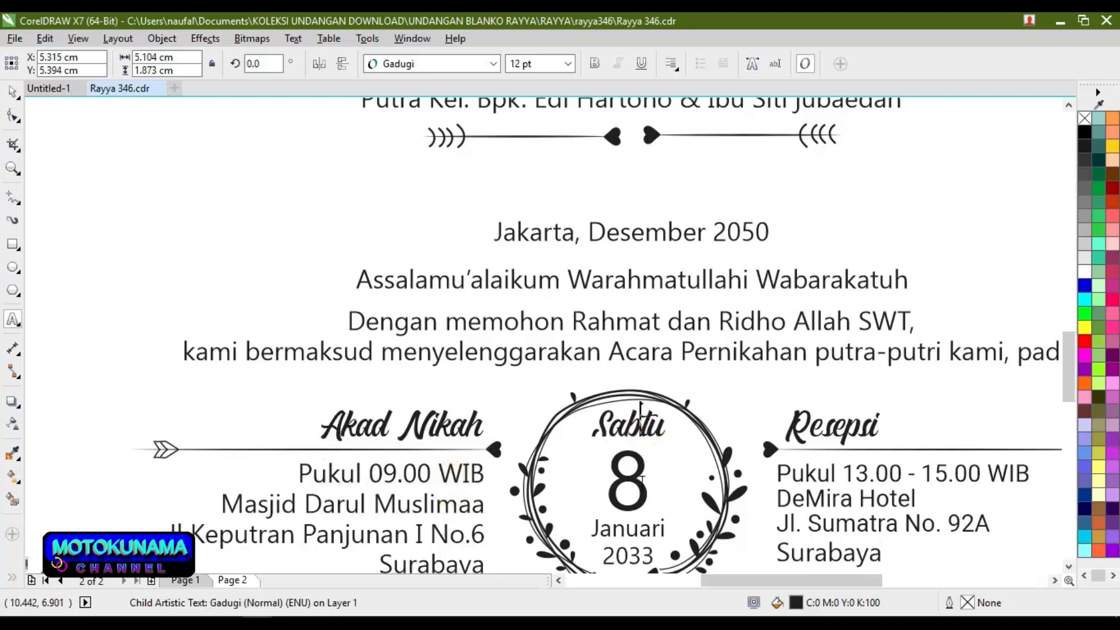
pyautogui.click(637, 492)
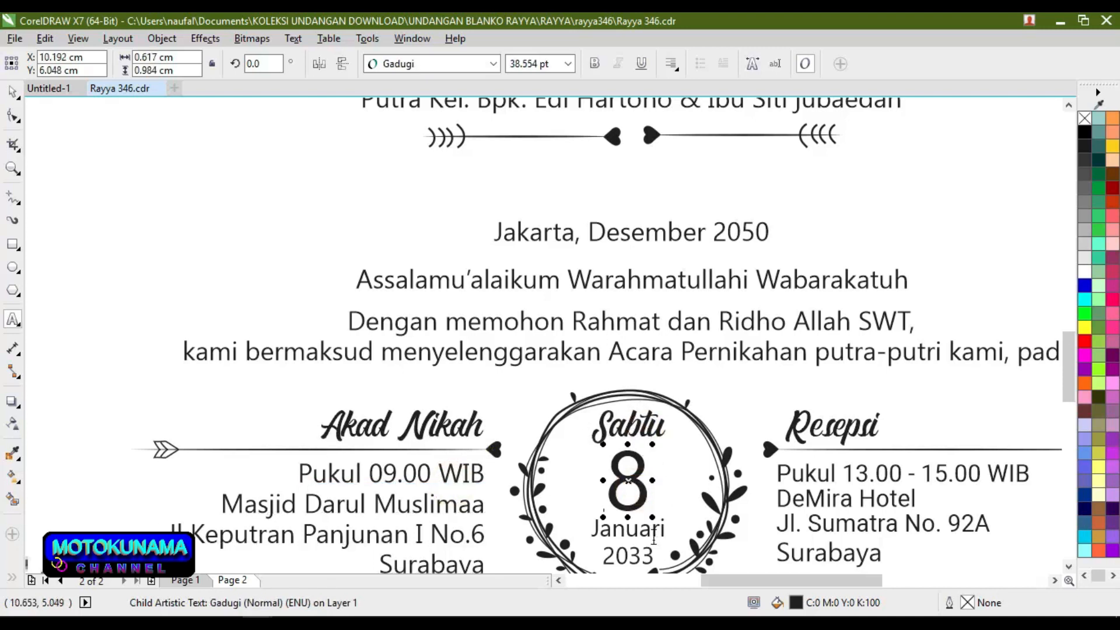
pyautogui.click(844, 477)
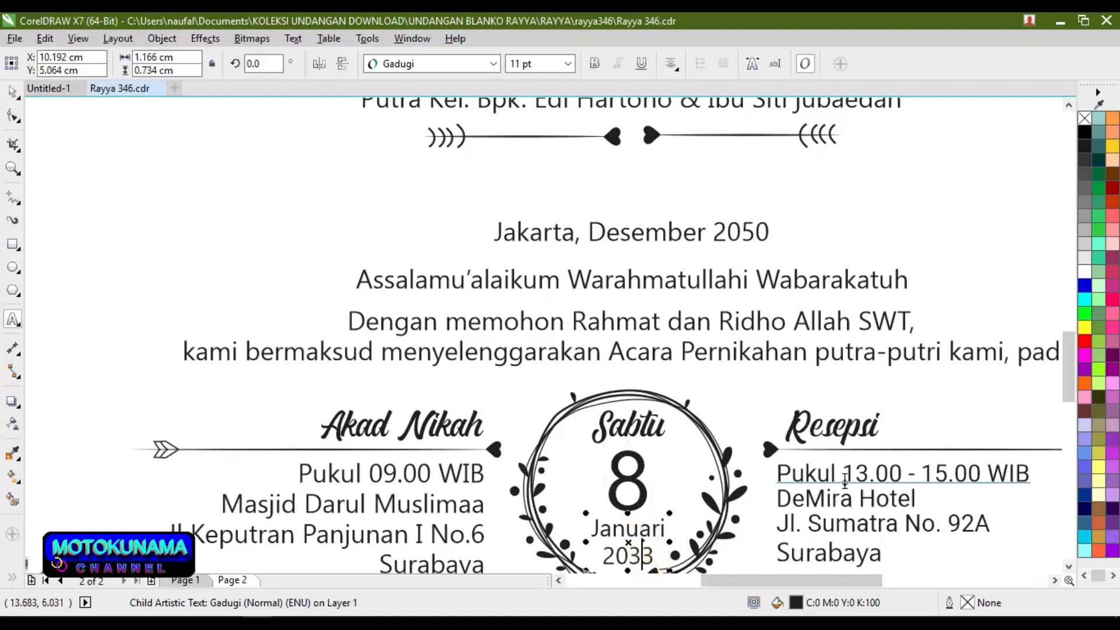
pyautogui.click(855, 432)
pyautogui.scroll(-3, 857, 408)
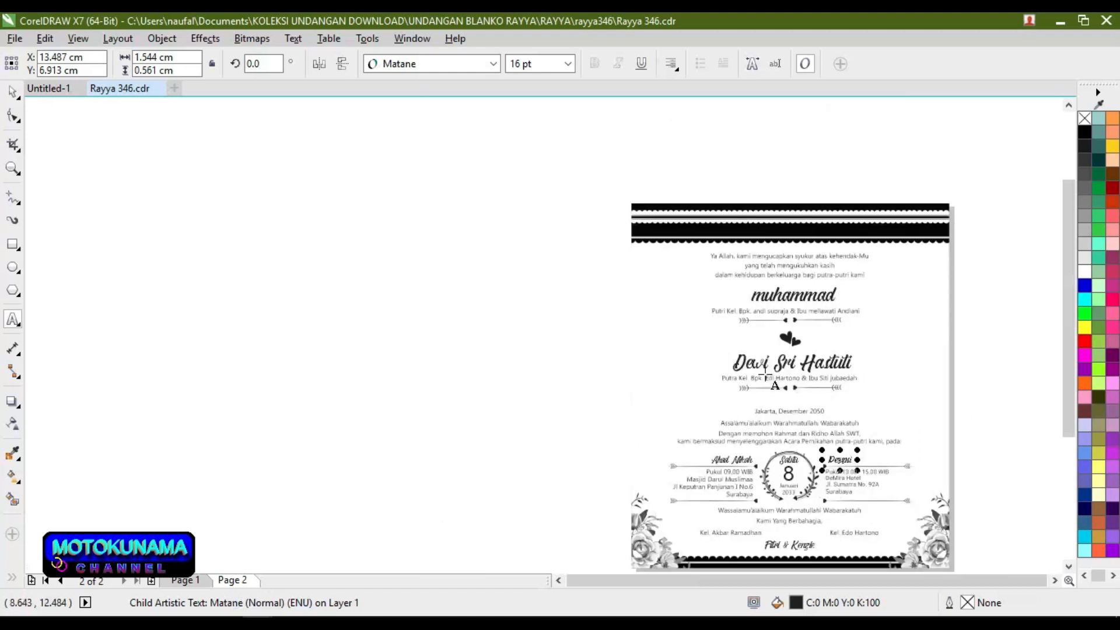
pyautogui.click(1067, 567)
pyautogui.click(1067, 566)
pyautogui.click(1068, 567)
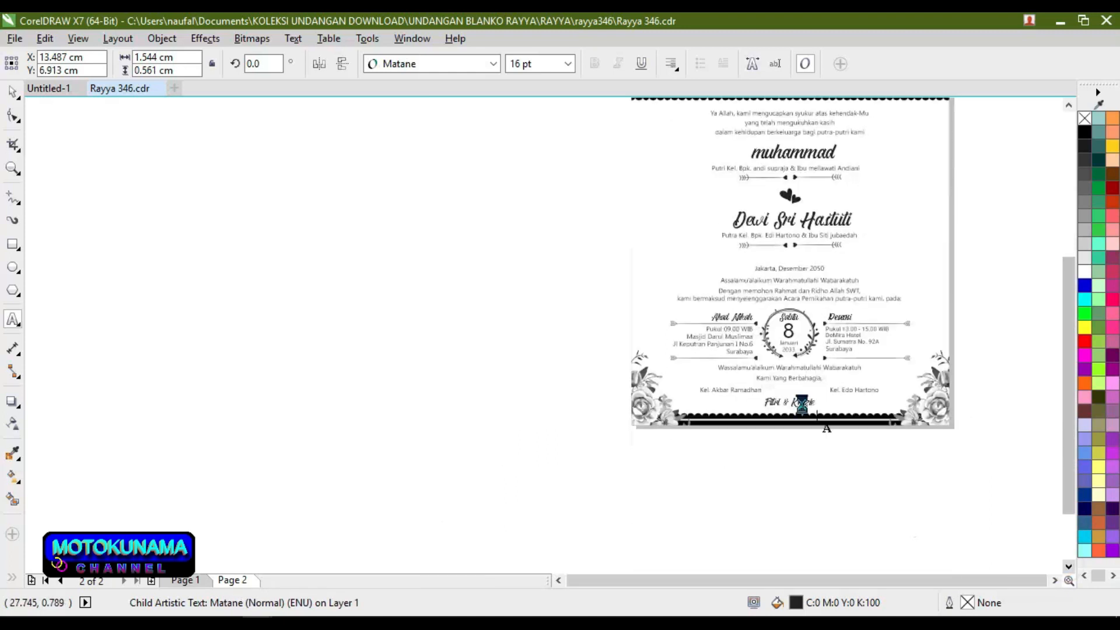
pyautogui.scroll(4, 801, 402)
pyautogui.click(799, 406)
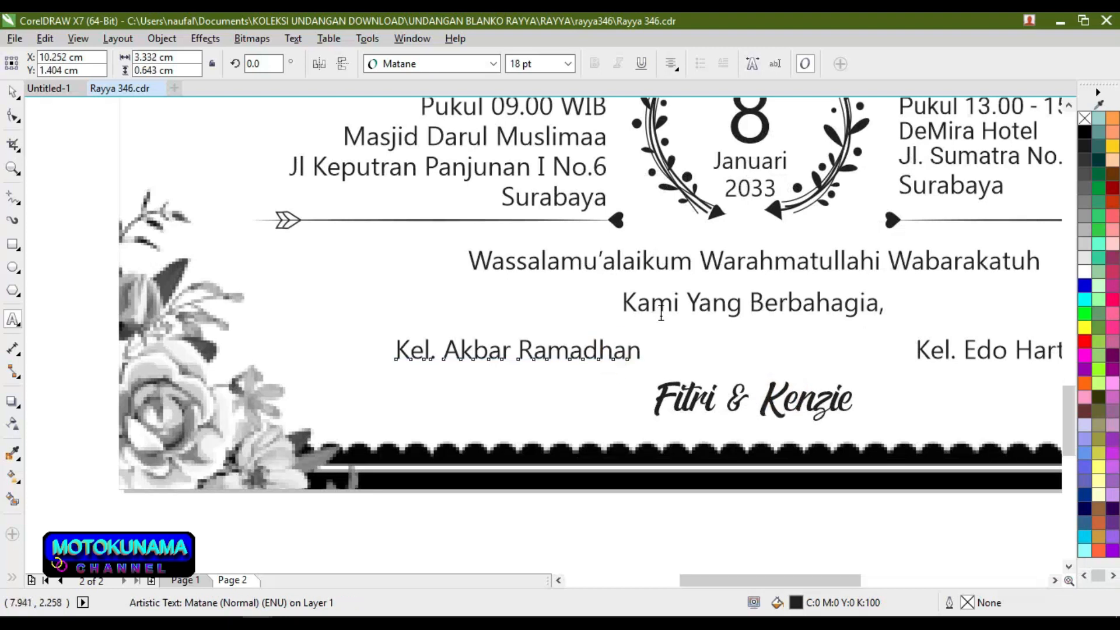
pyautogui.doubleClick(580, 350)
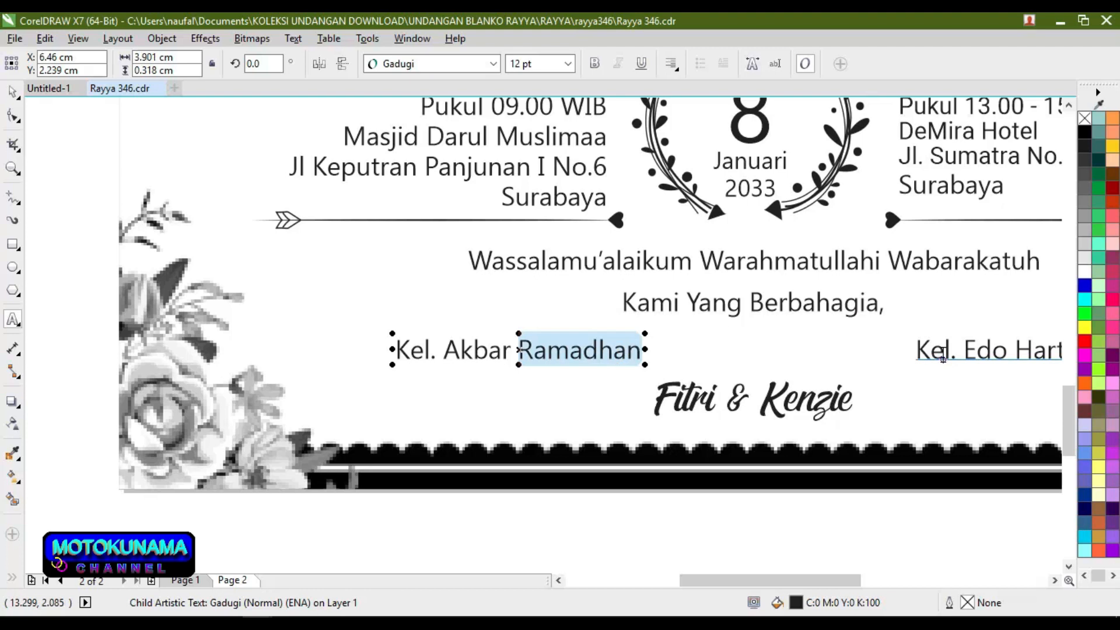
pyautogui.click(943, 357)
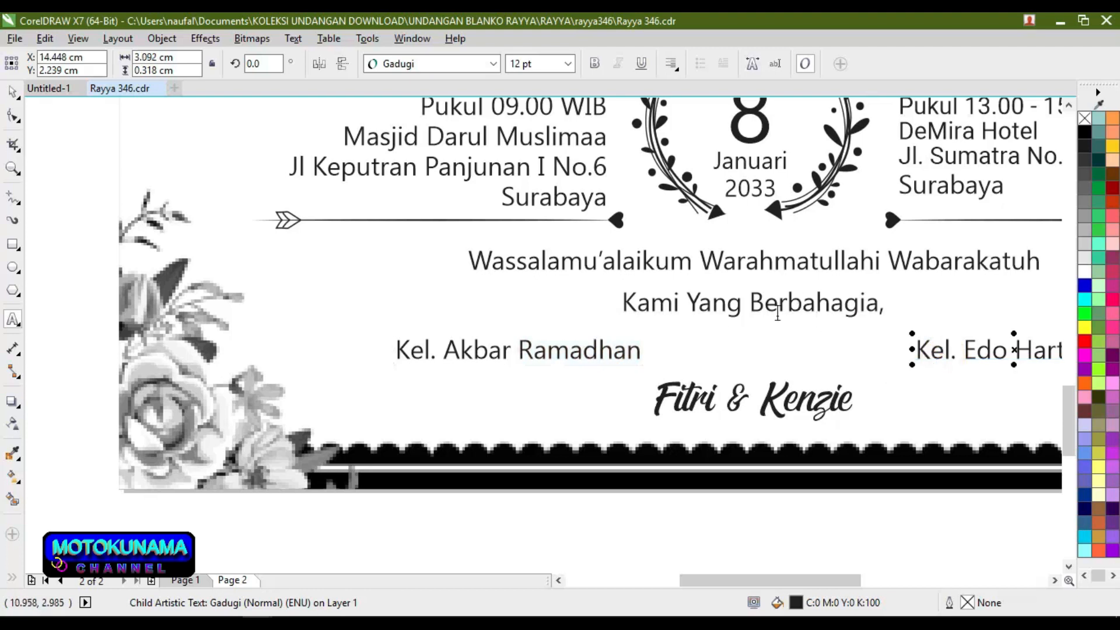
pyautogui.doubleClick(753, 260)
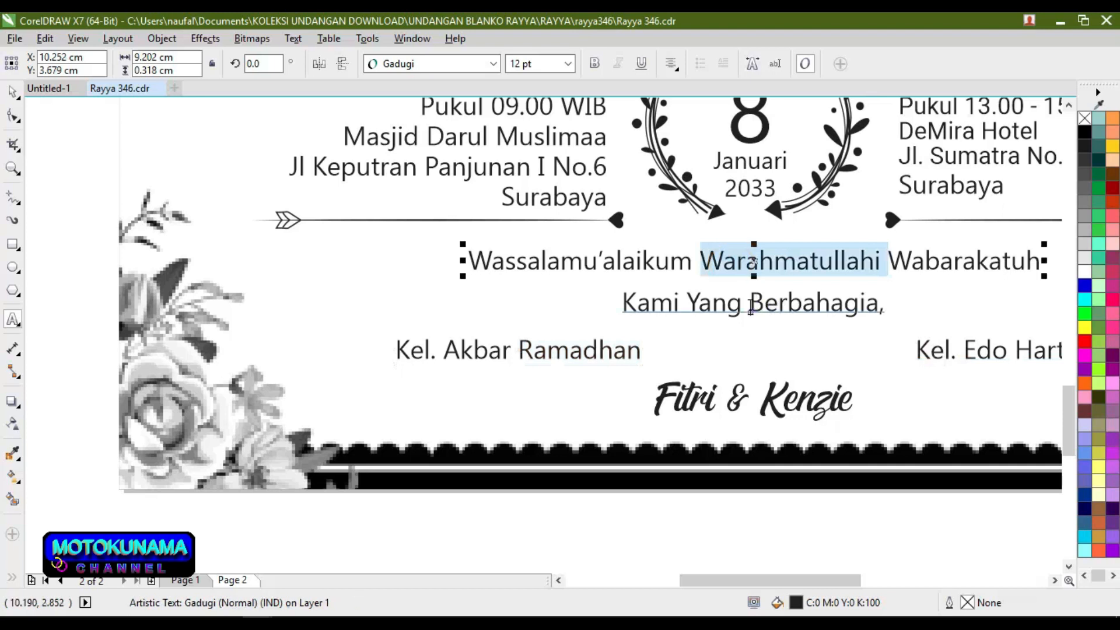
pyautogui.scroll(-1, 750, 309)
pyautogui.scroll(-1, 710, 398)
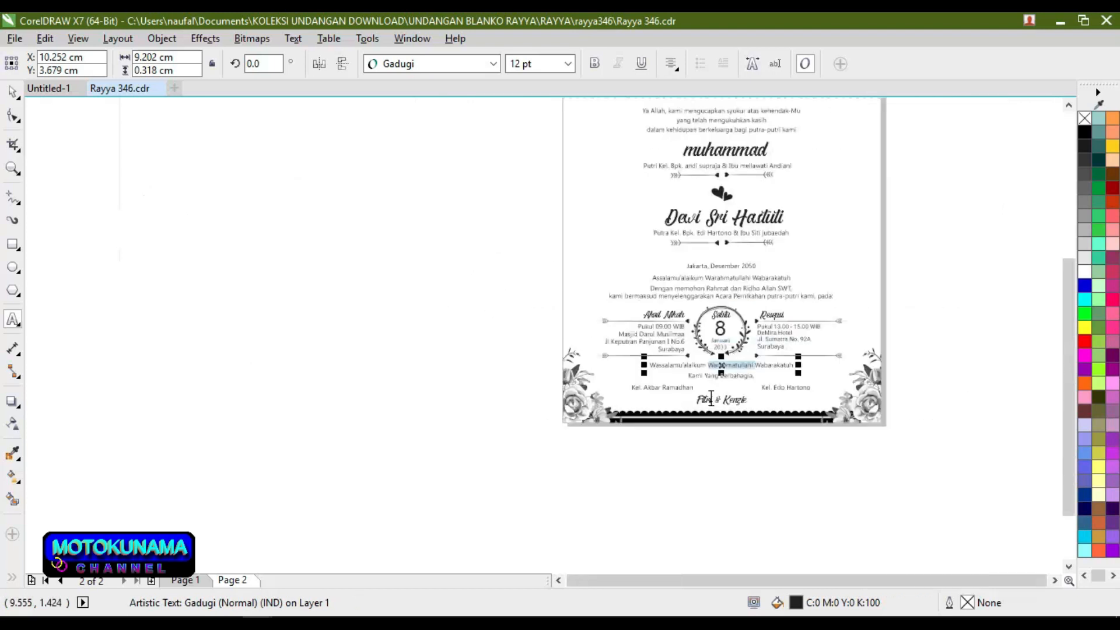
pyautogui.scroll(-1, 711, 398)
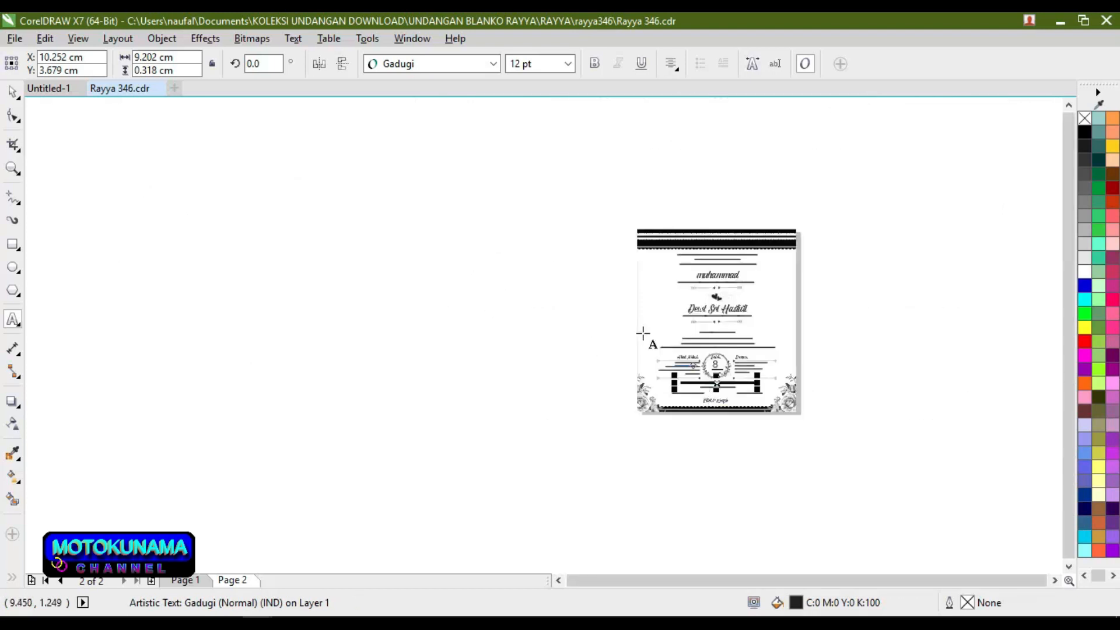
# Step: Move Page 2's decorative PowerClip frame off the page and delete it
pyautogui.click(13, 91)
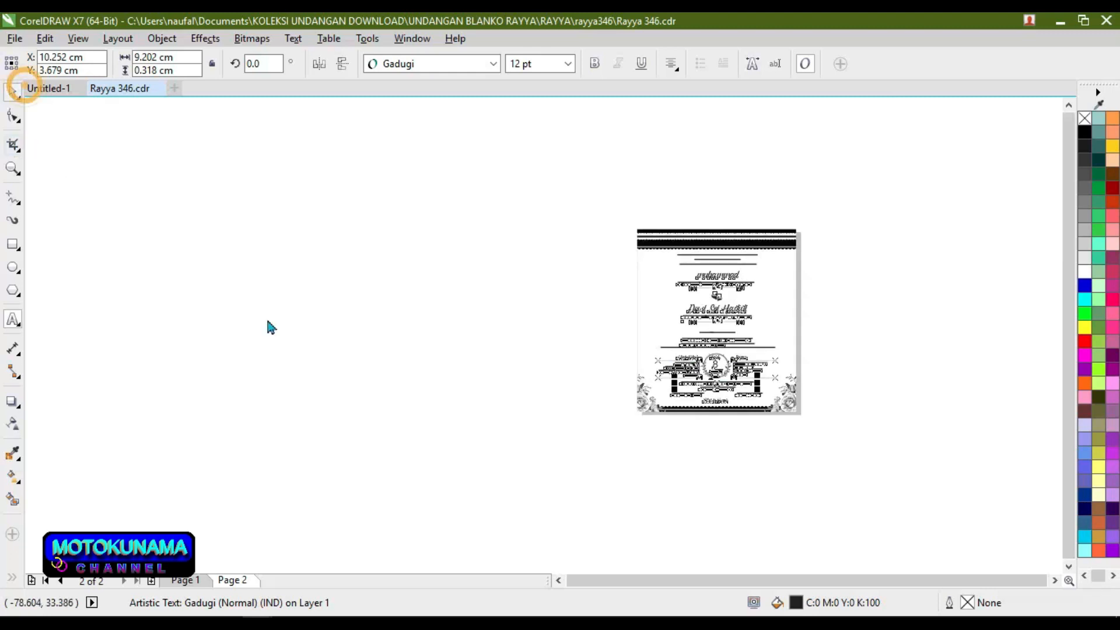
pyautogui.click(540, 336)
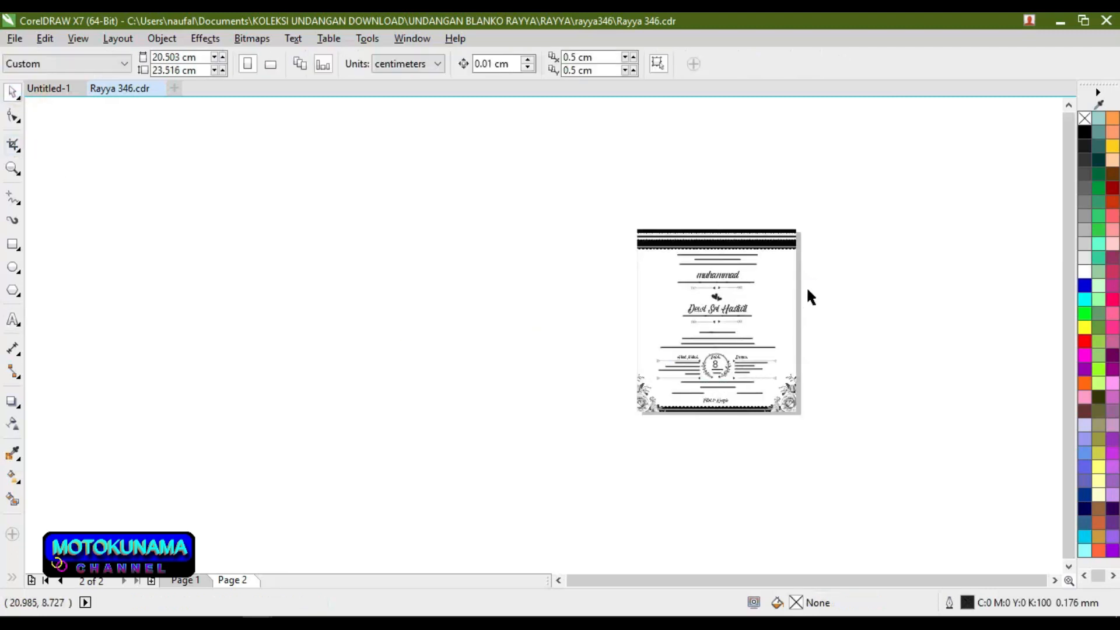
pyautogui.scroll(1, 807, 289)
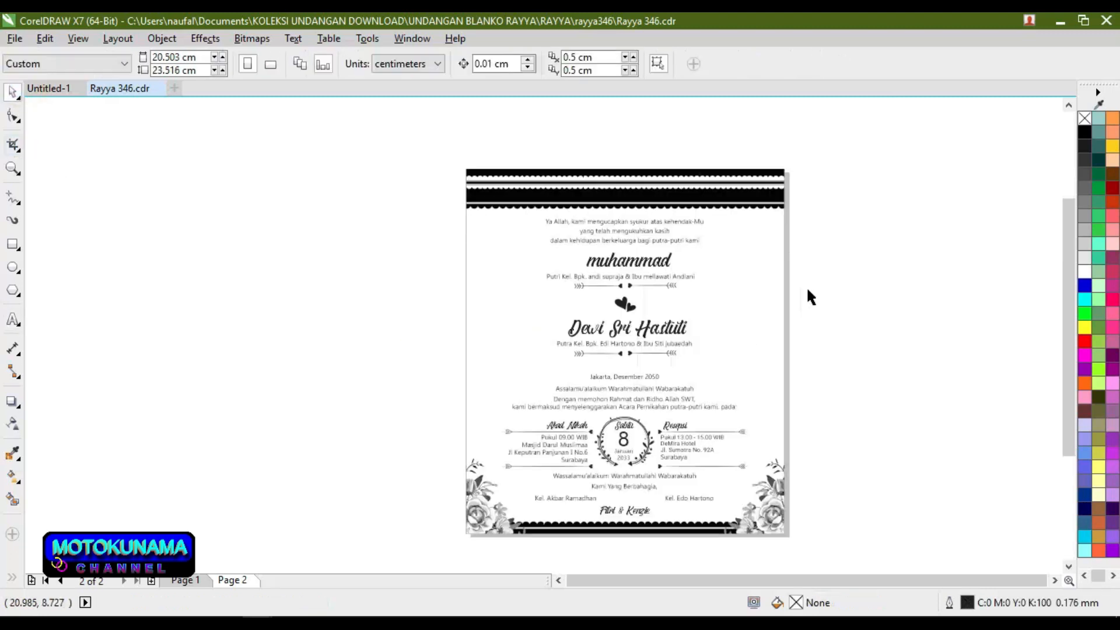
pyautogui.click(764, 173)
pyautogui.moveTo(764, 173); pyautogui.dragTo(418, 177)
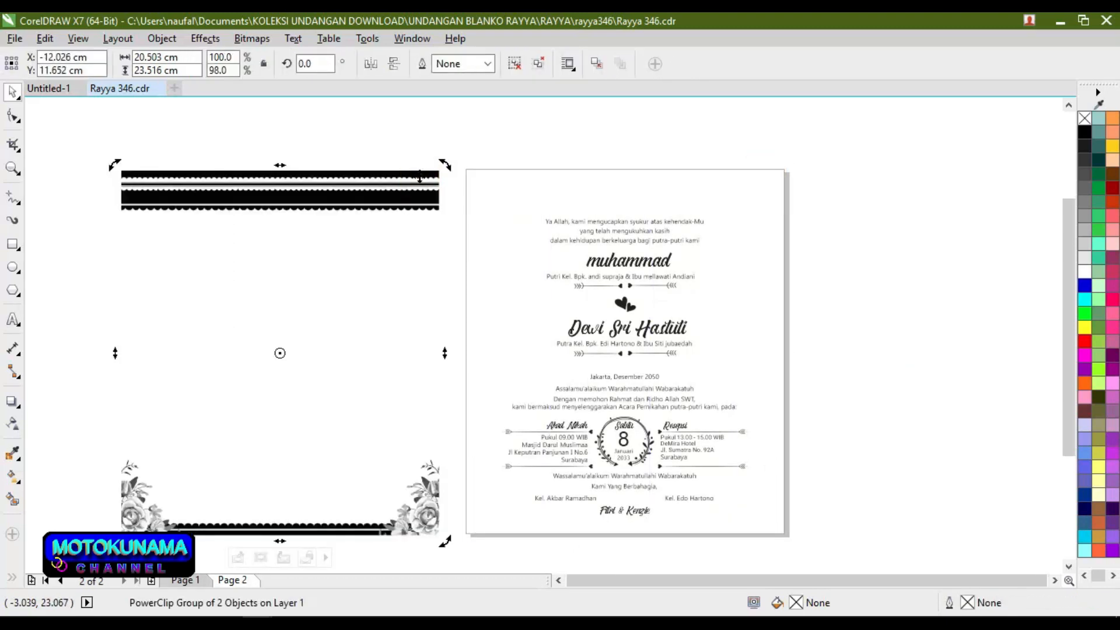
pyautogui.rightClick(419, 177)
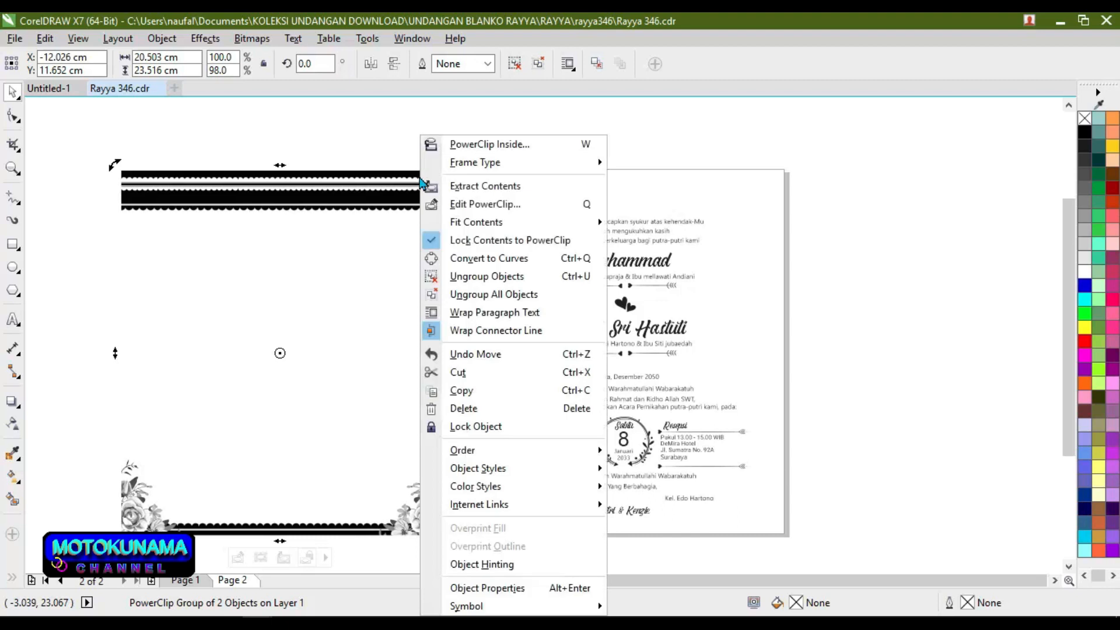
pyautogui.click(454, 408)
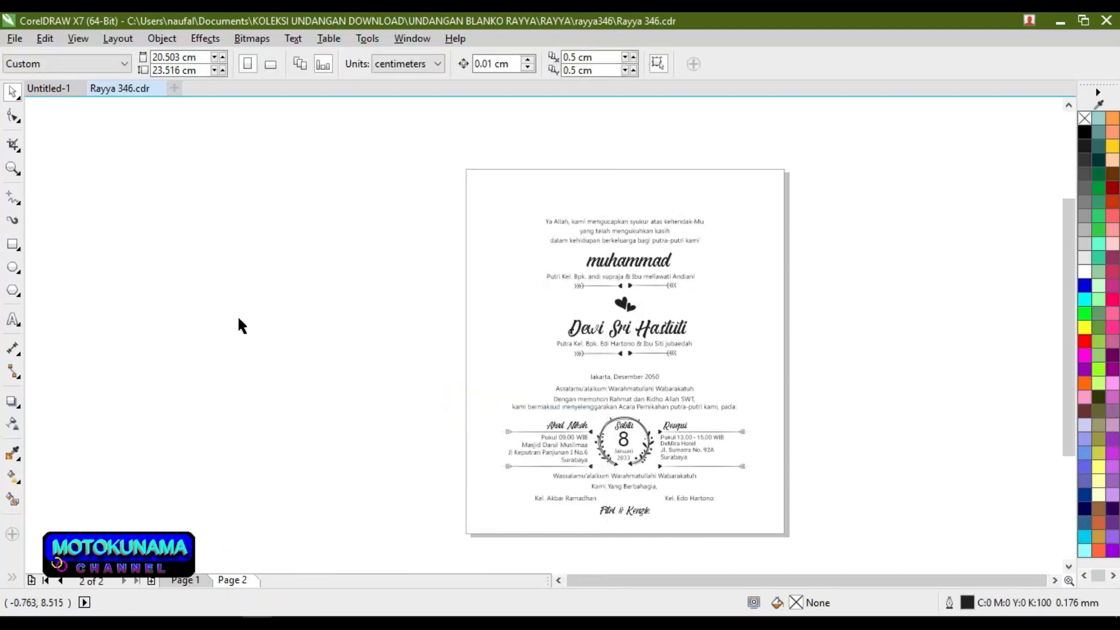
# Step: Add a page-sized rectangle on Page 2 and remove its outline
pyautogui.doubleClick(13, 245)
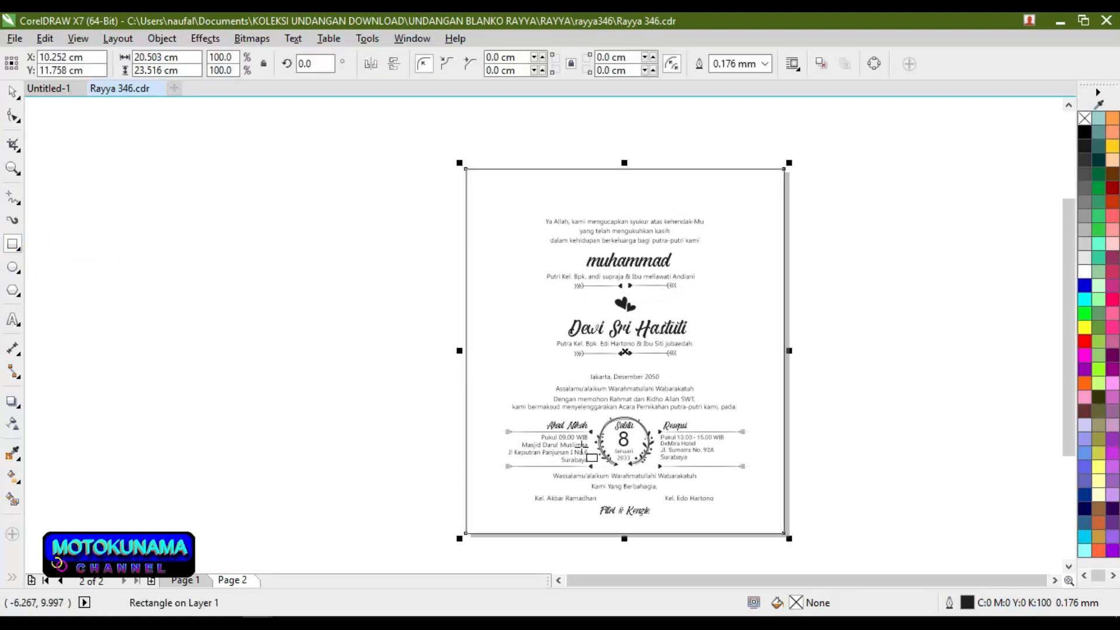
pyautogui.click(12, 94)
pyautogui.click(304, 230)
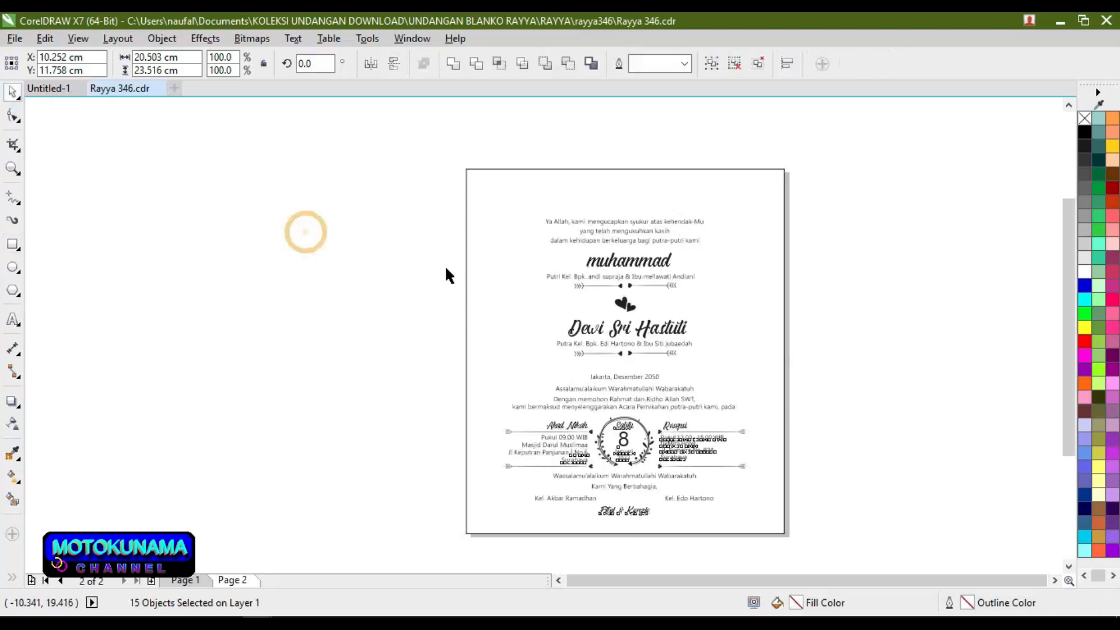
pyautogui.click(776, 169)
pyautogui.click(775, 169)
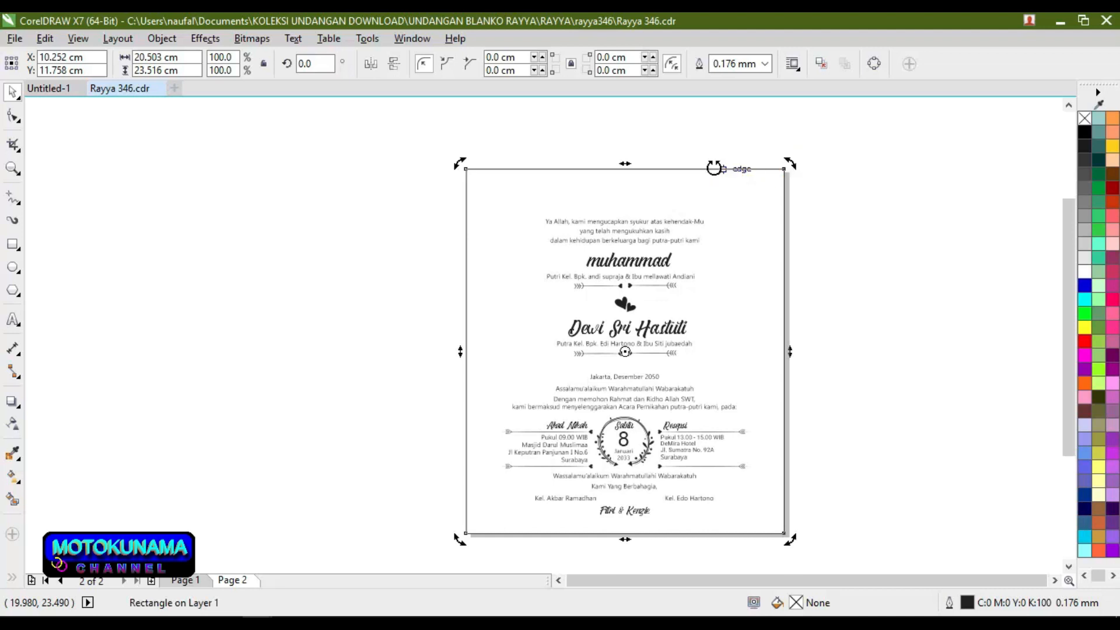
pyautogui.scroll(3, 714, 169)
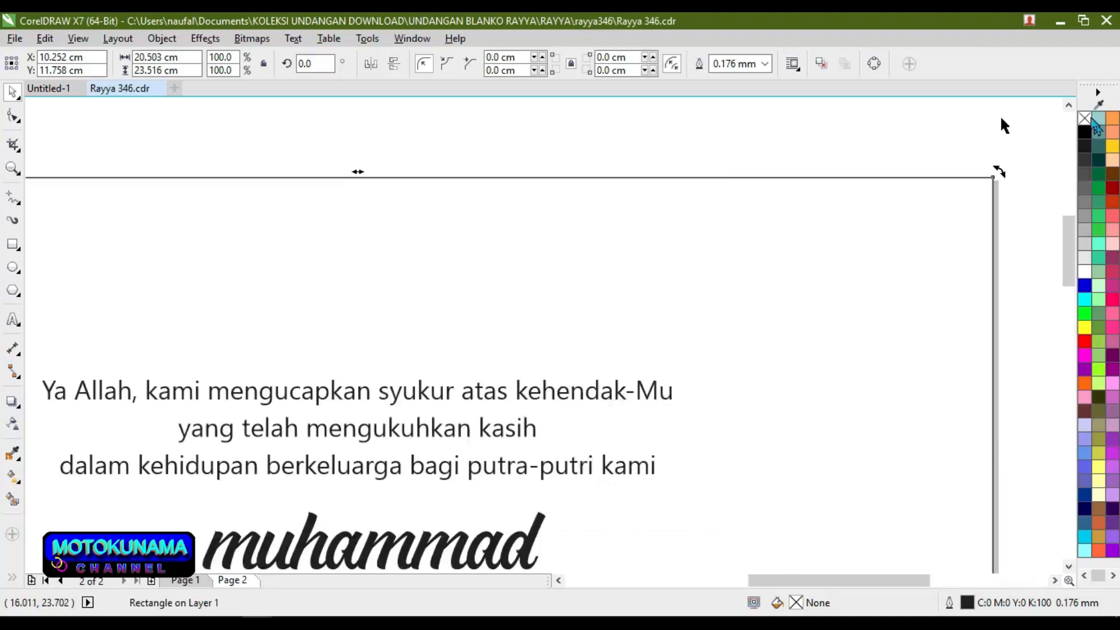
pyautogui.rightClick(1084, 119)
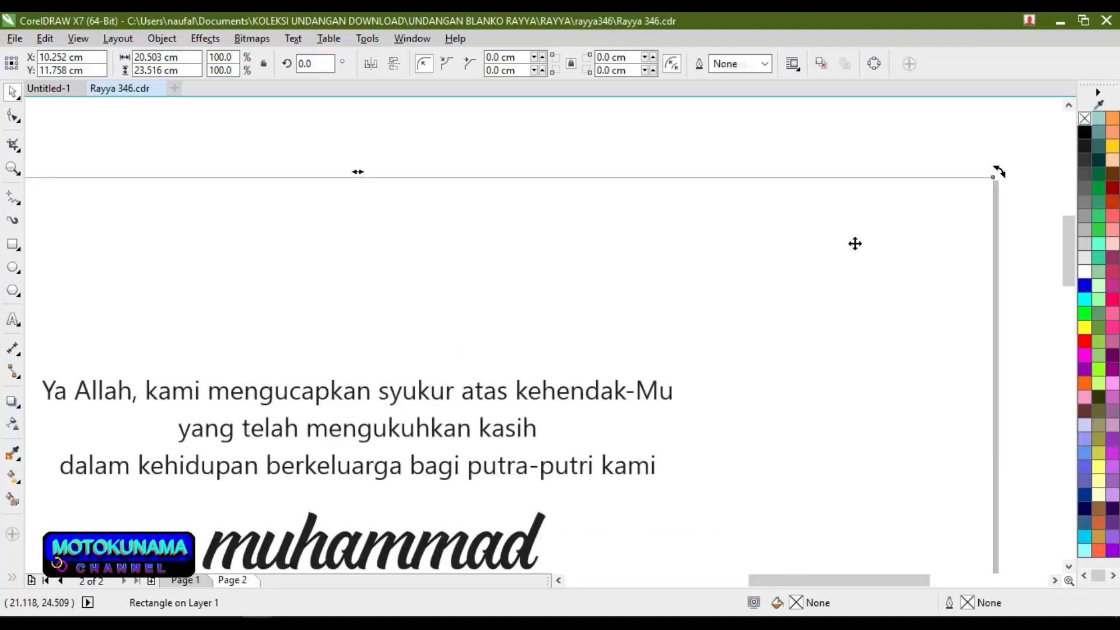
pyautogui.scroll(-3, 832, 253)
pyautogui.scroll(-2, 834, 253)
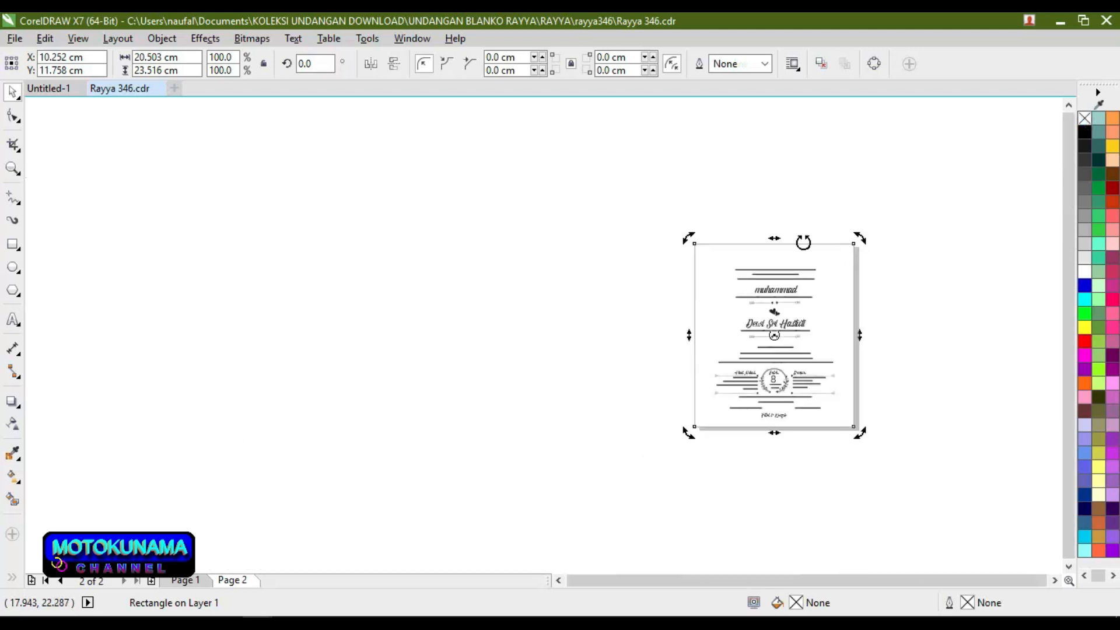
# Step: Group all 15 invitation objects on Page 2 into one group
pyautogui.moveTo(644, 192); pyautogui.dragTo(883, 471)
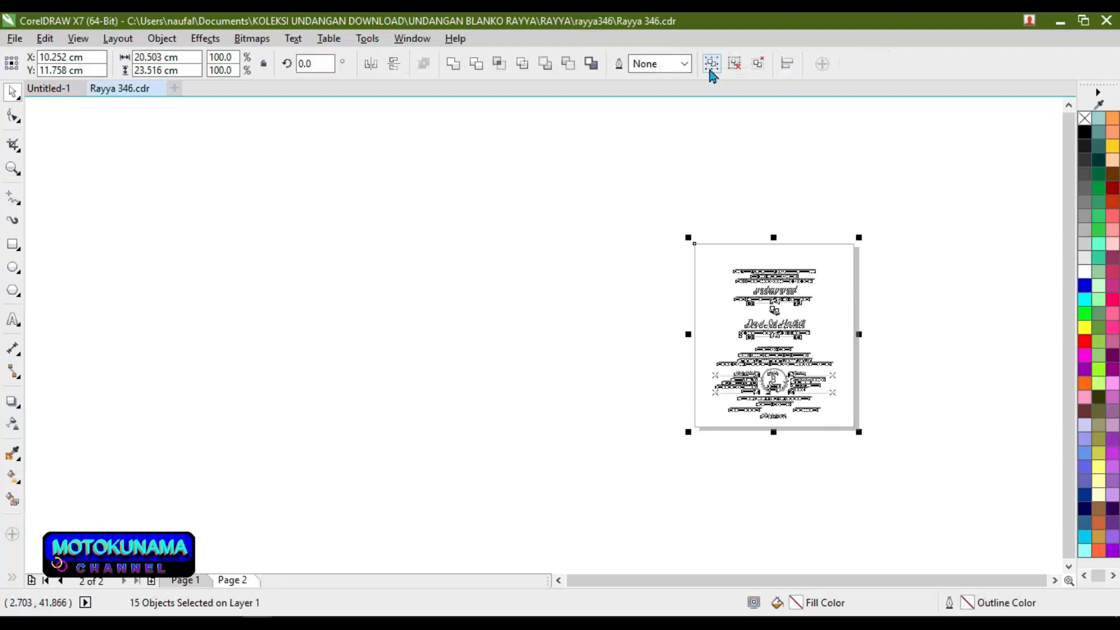
pyautogui.click(711, 68)
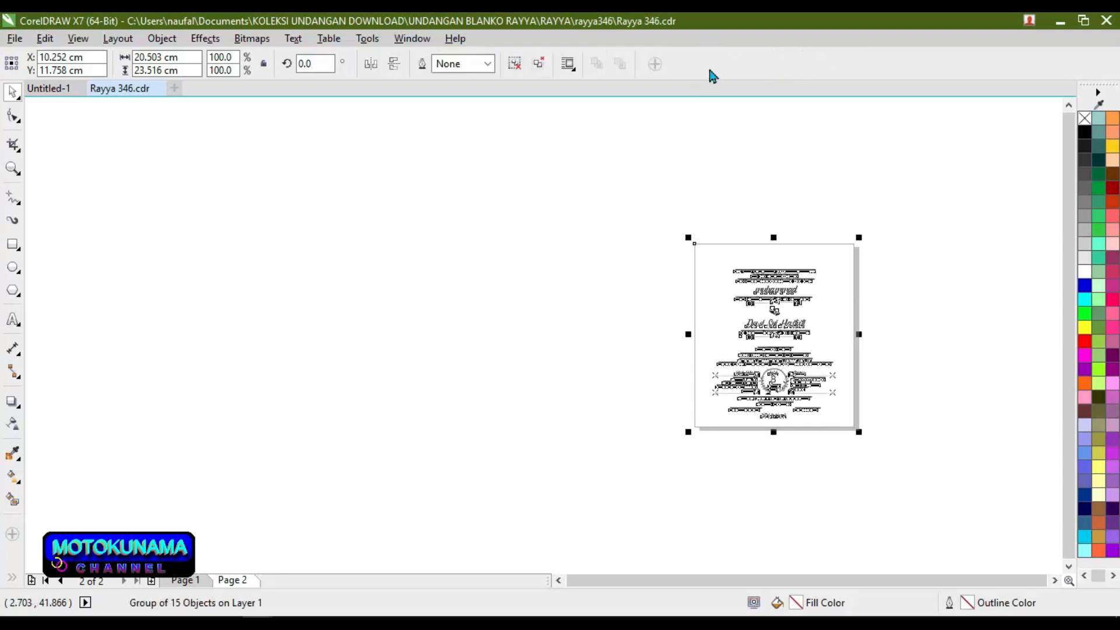
pyautogui.click(573, 68)
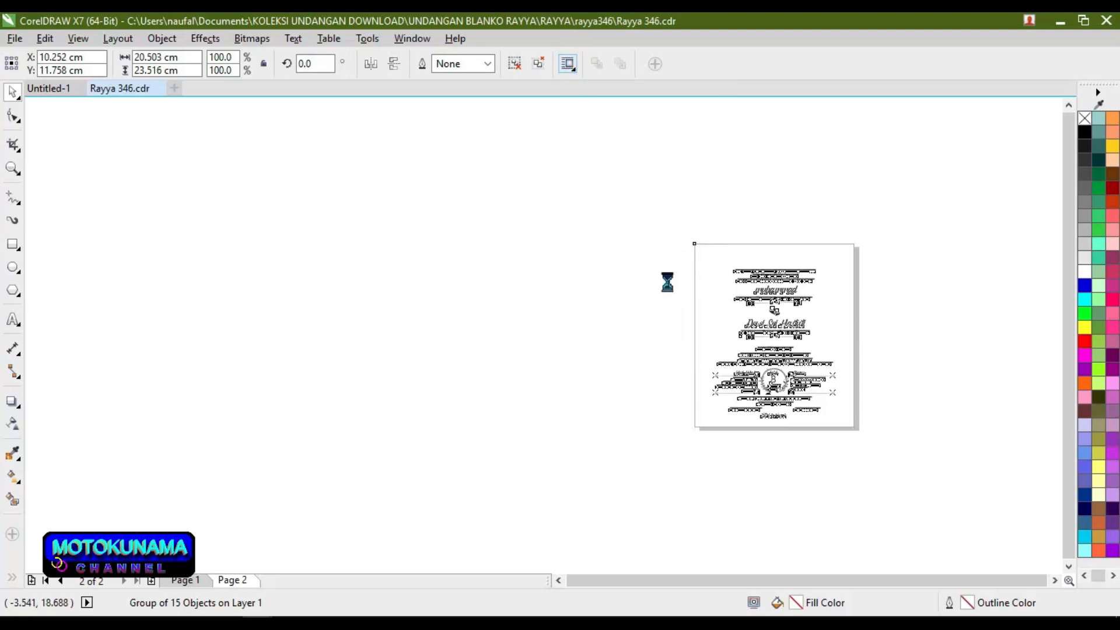
pyautogui.click(875, 293)
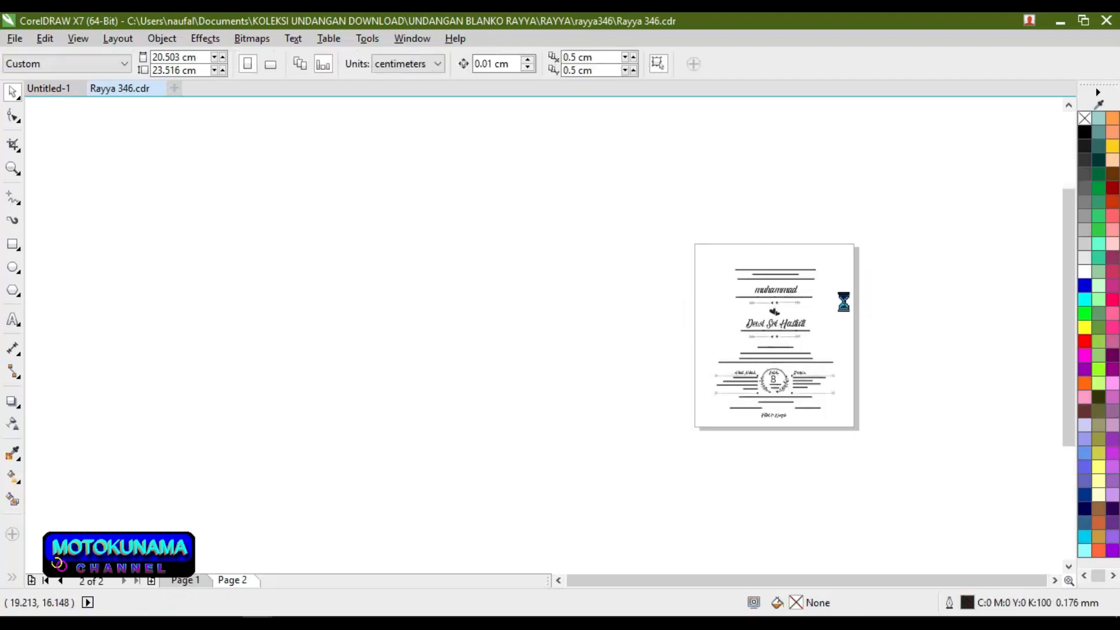
pyautogui.scroll(2, 843, 301)
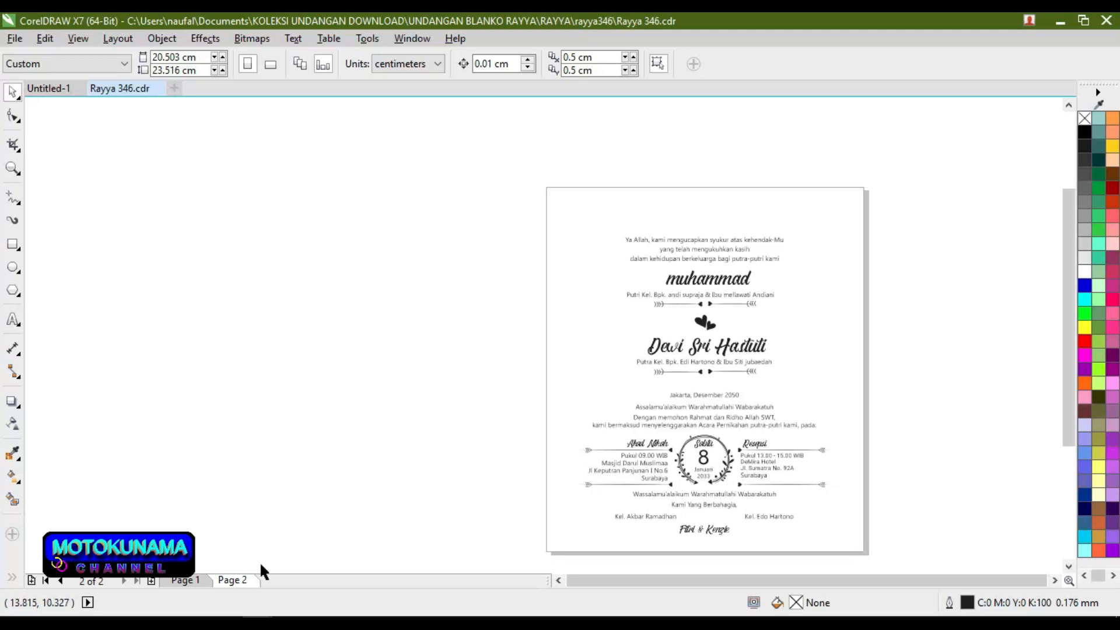
# Step: Delete Page 1's floral background and add a 20.503 × 23.516 cm page-sized rectangle
pyautogui.click(185, 581)
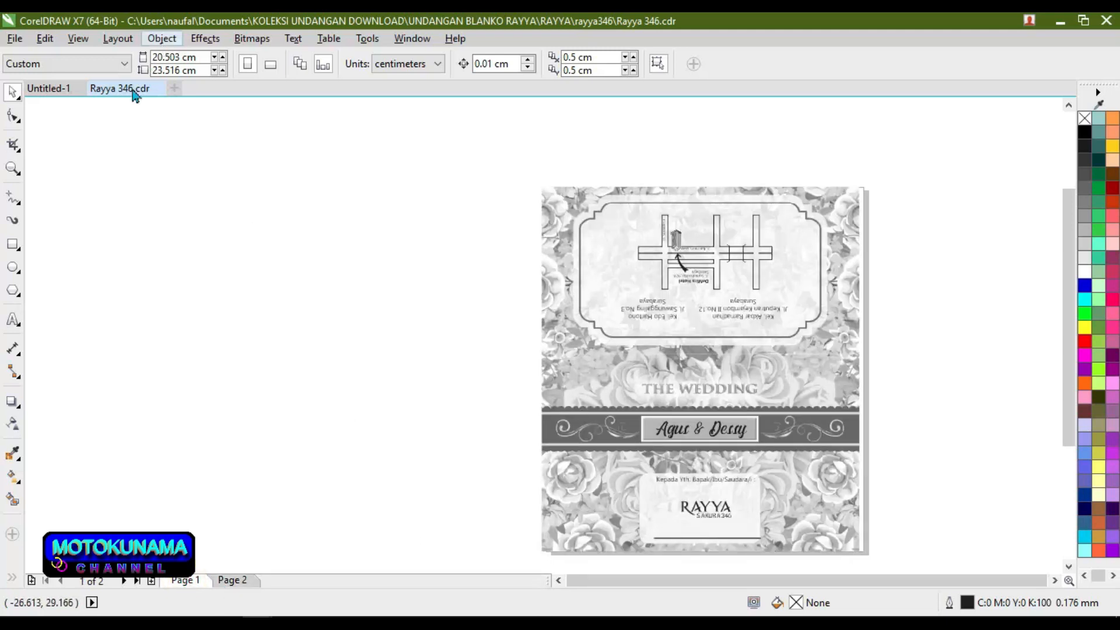
pyautogui.click(243, 582)
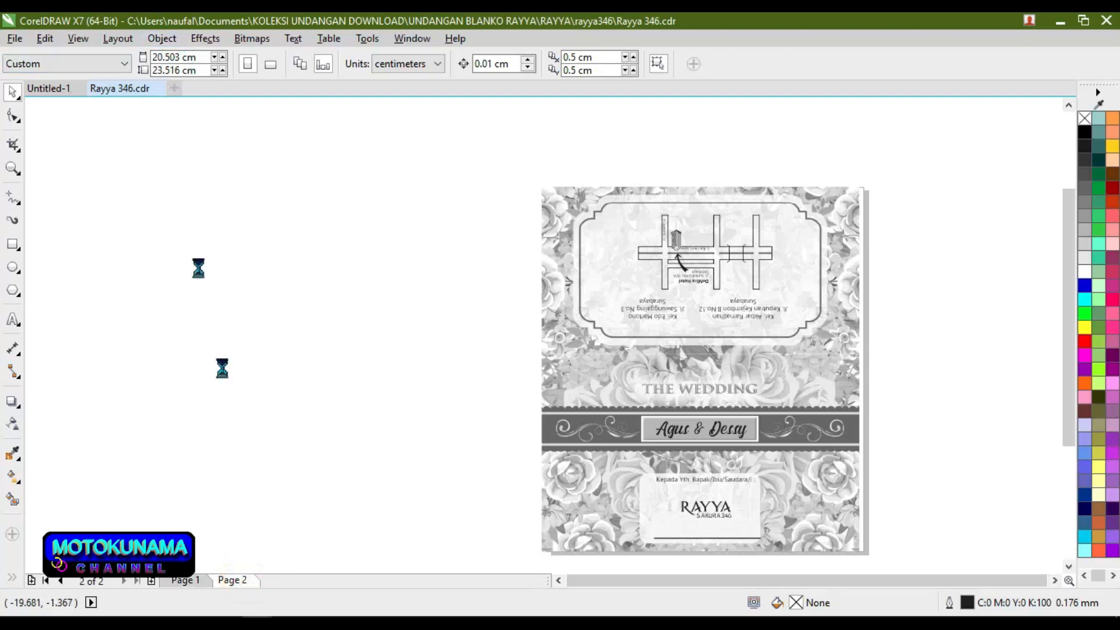
pyautogui.click(184, 580)
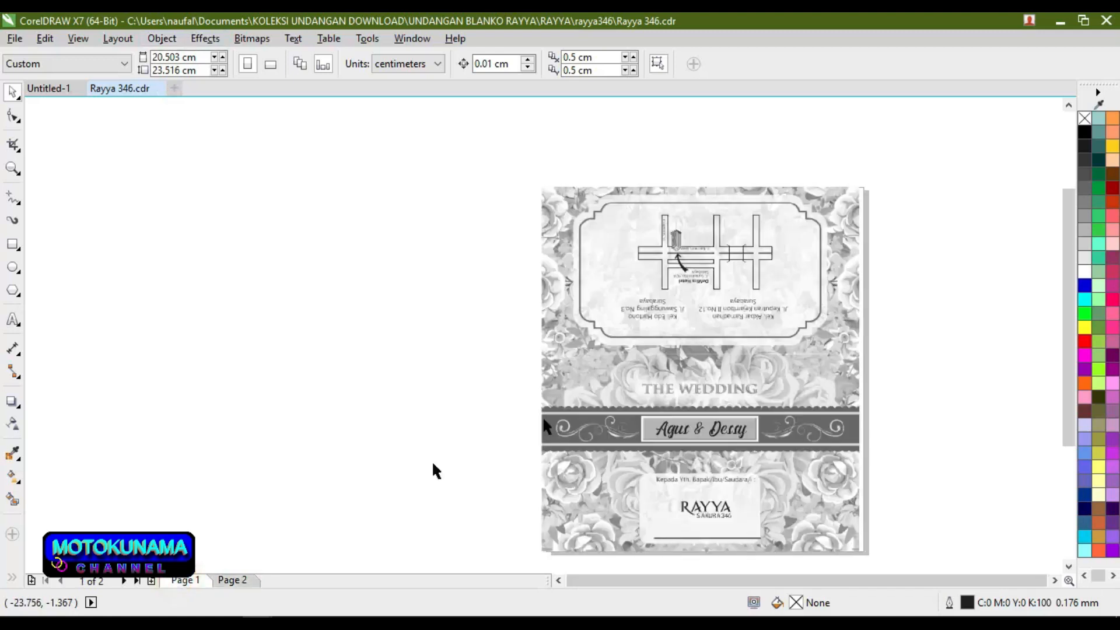
pyautogui.click(581, 211)
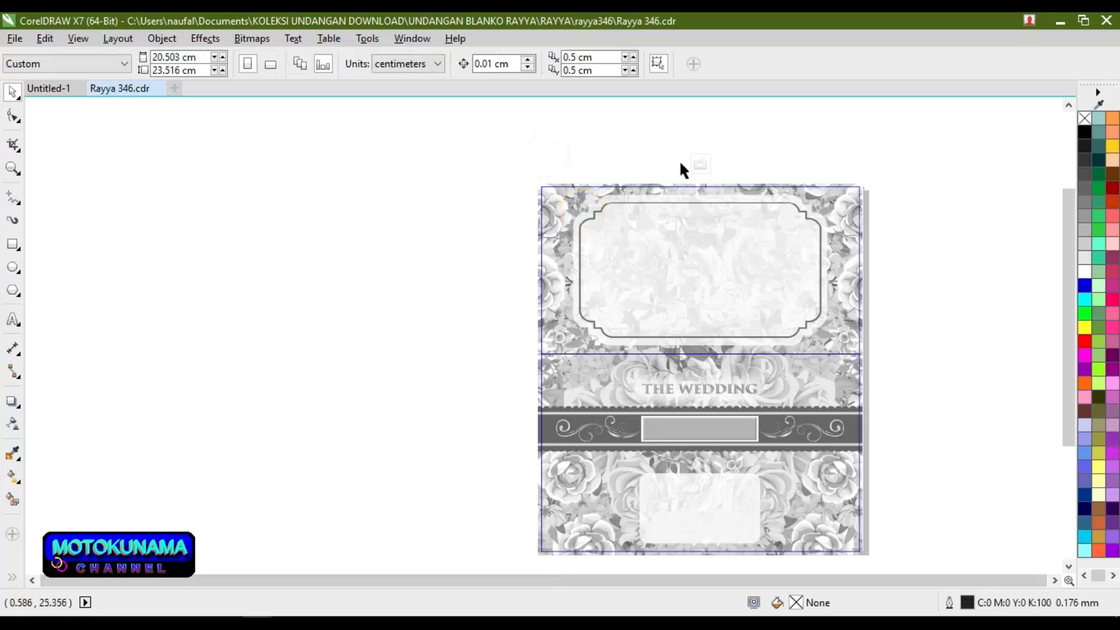
pyautogui.click(700, 165)
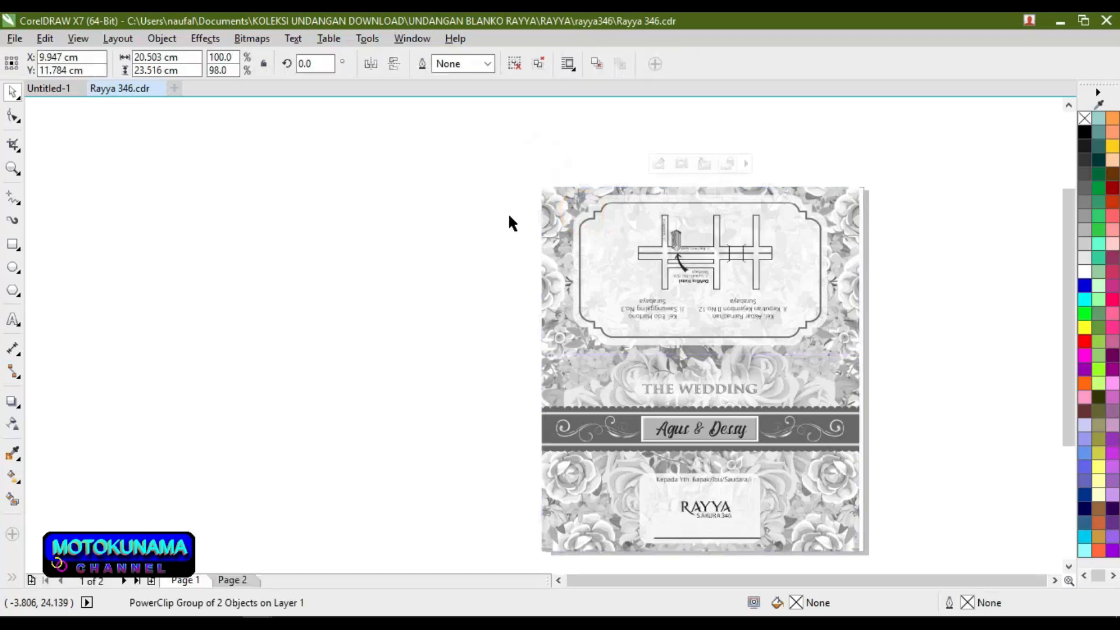
pyautogui.click(487, 177)
pyautogui.click(556, 291)
pyautogui.moveTo(471, 297); pyautogui.dragTo(219, 290)
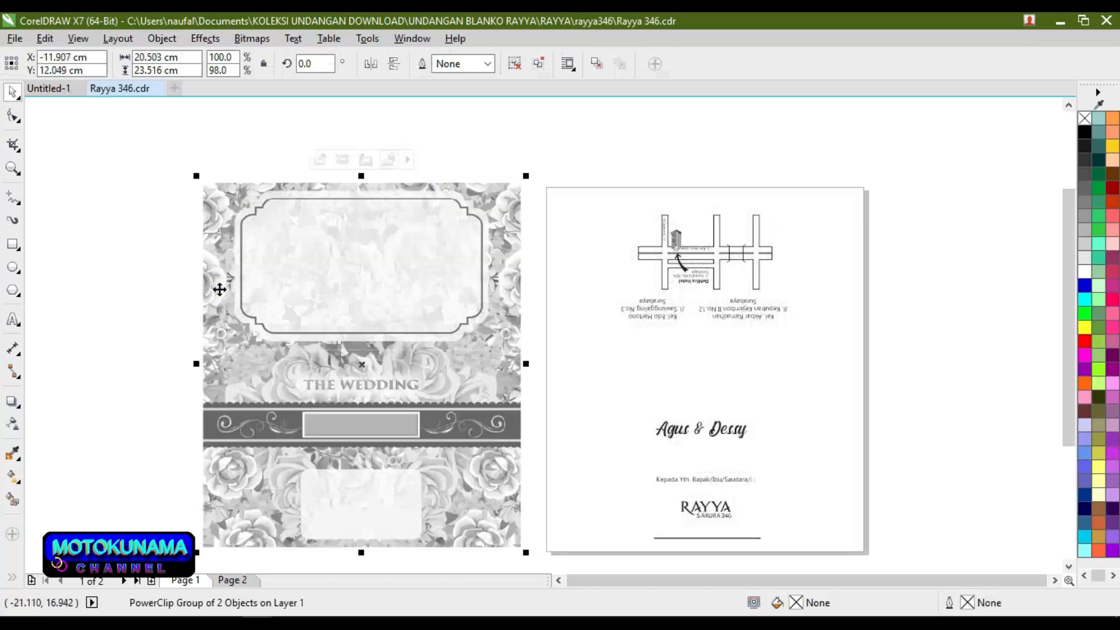
pyautogui.rightClick(220, 290)
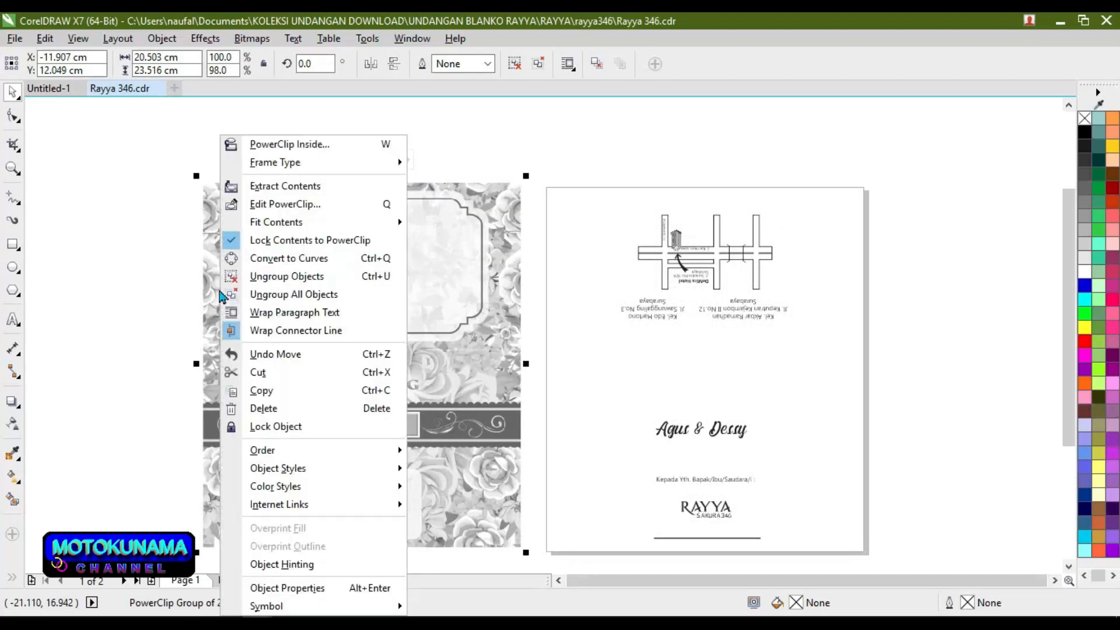
pyautogui.click(256, 408)
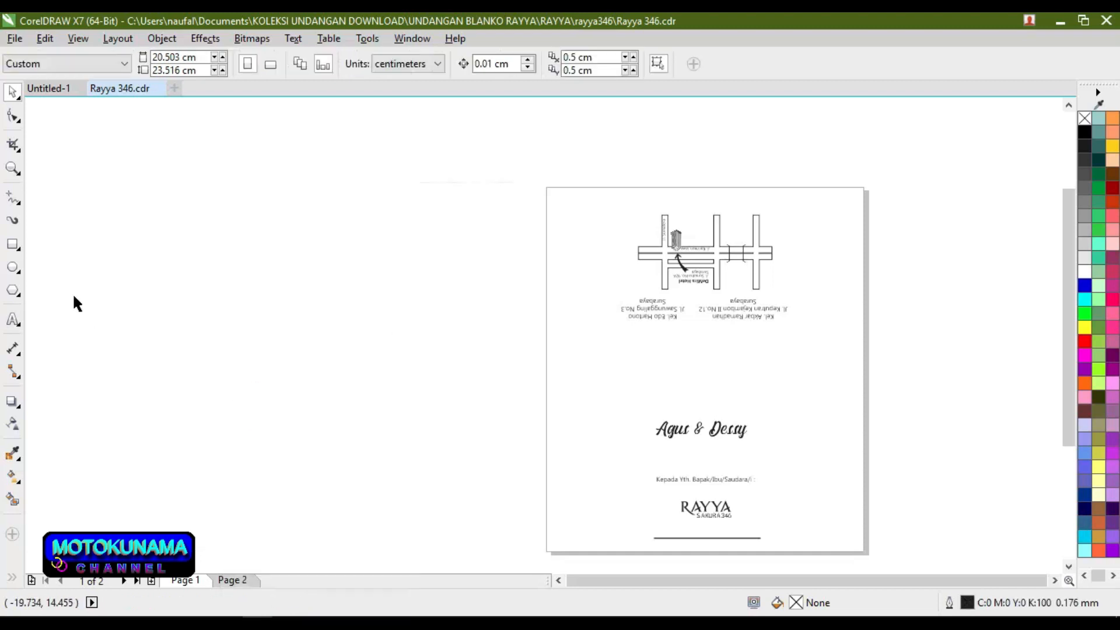
pyautogui.doubleClick(13, 244)
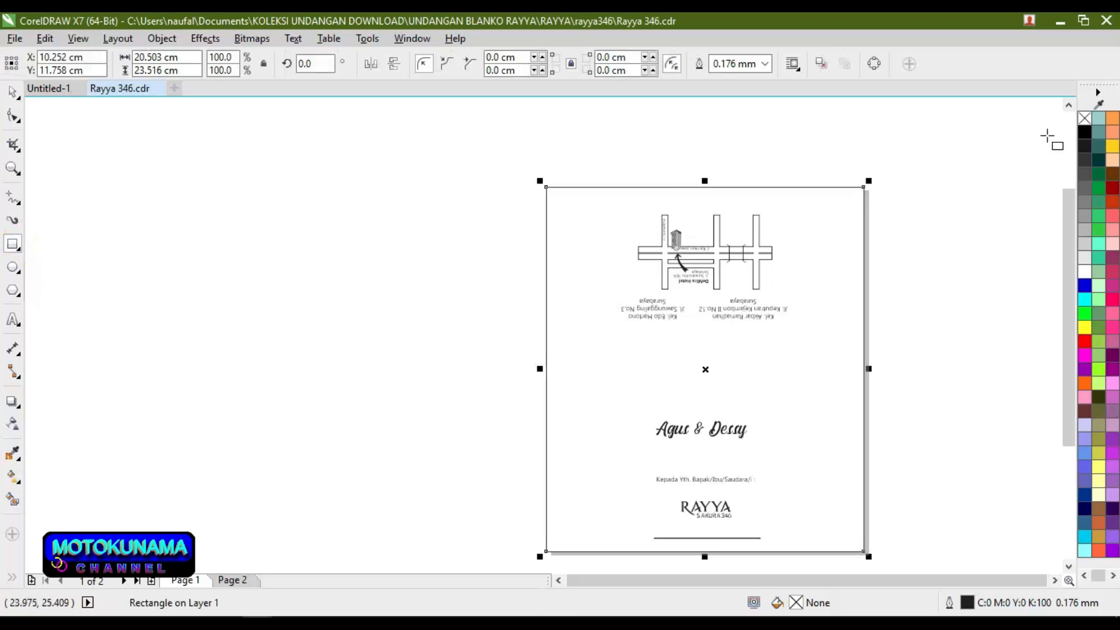
# Step: Remove the outline from Page 1's page-sized rectangle, then check both pages are plain white
pyautogui.rightClick(1084, 118)
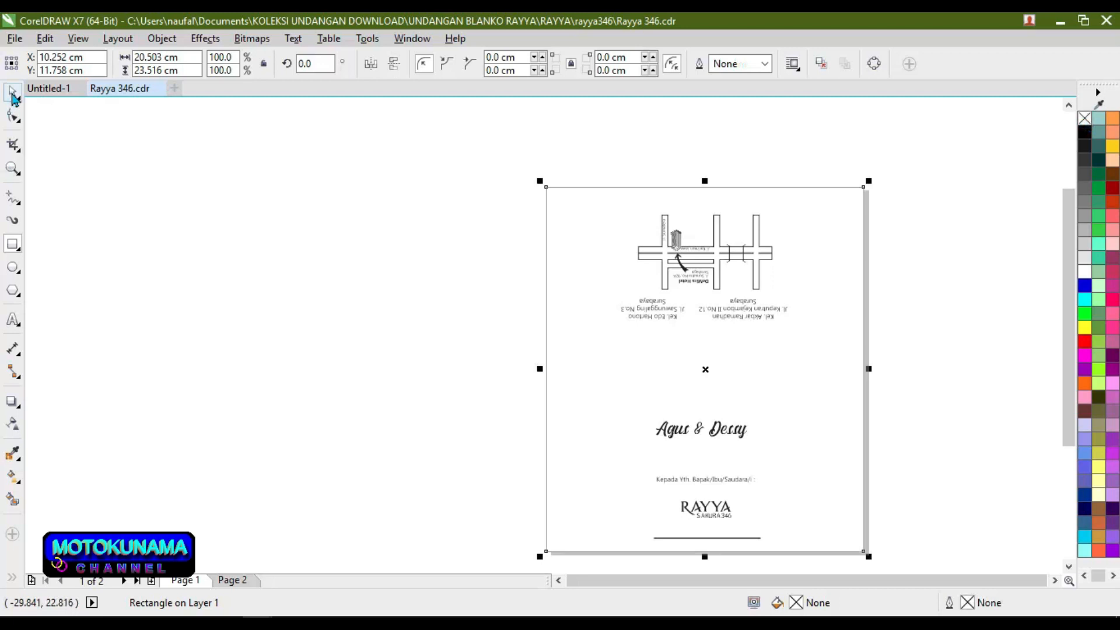
pyautogui.click(13, 101)
pyautogui.click(36, 93)
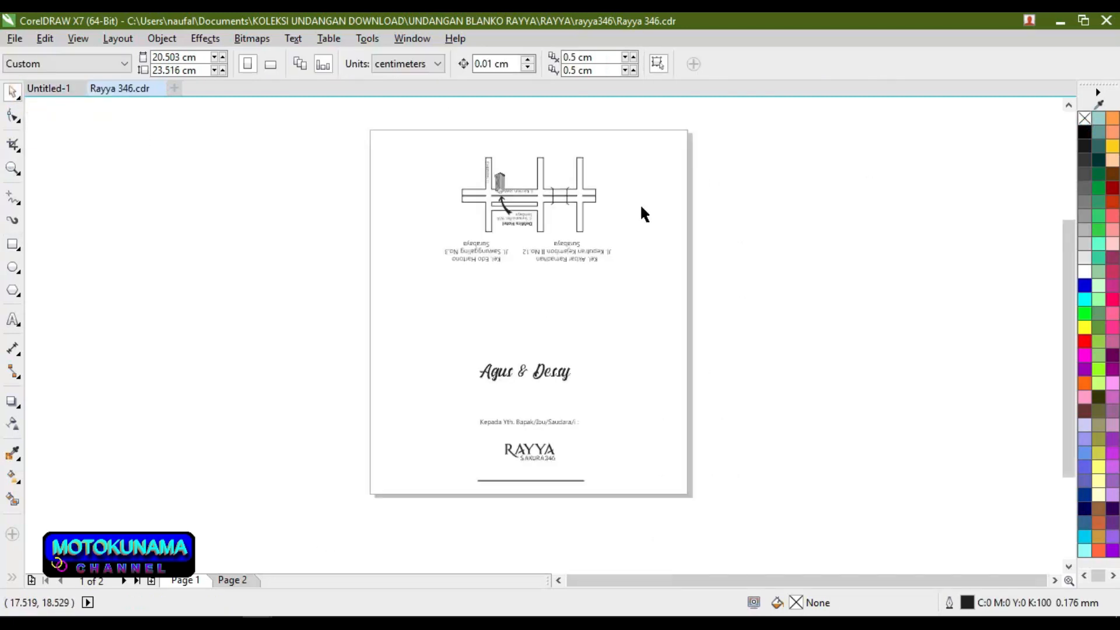
pyautogui.click(252, 579)
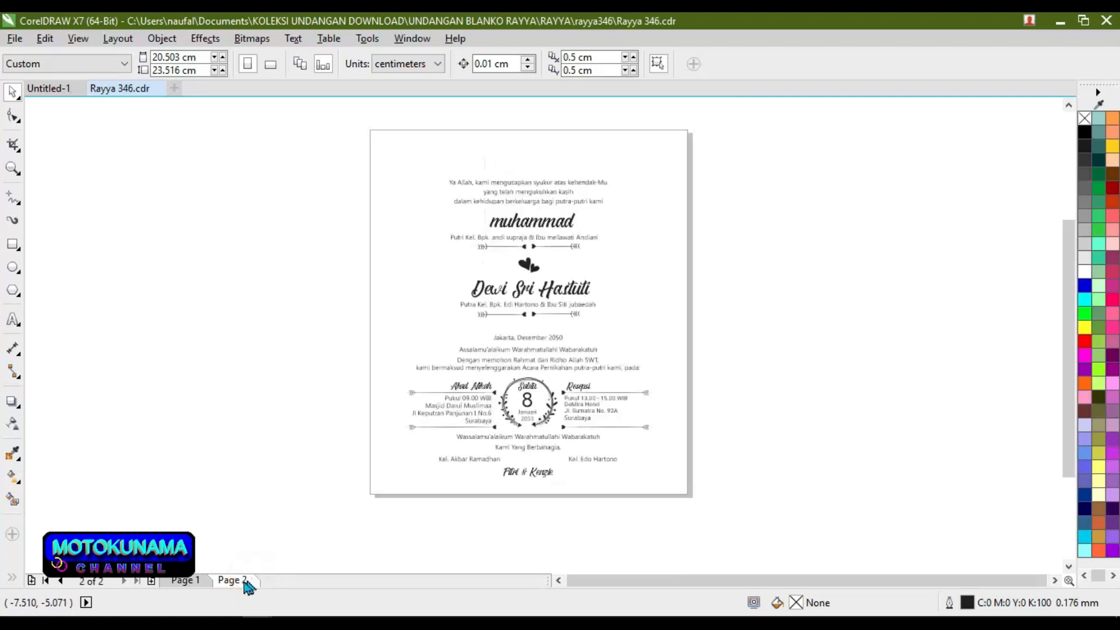
pyautogui.click(203, 580)
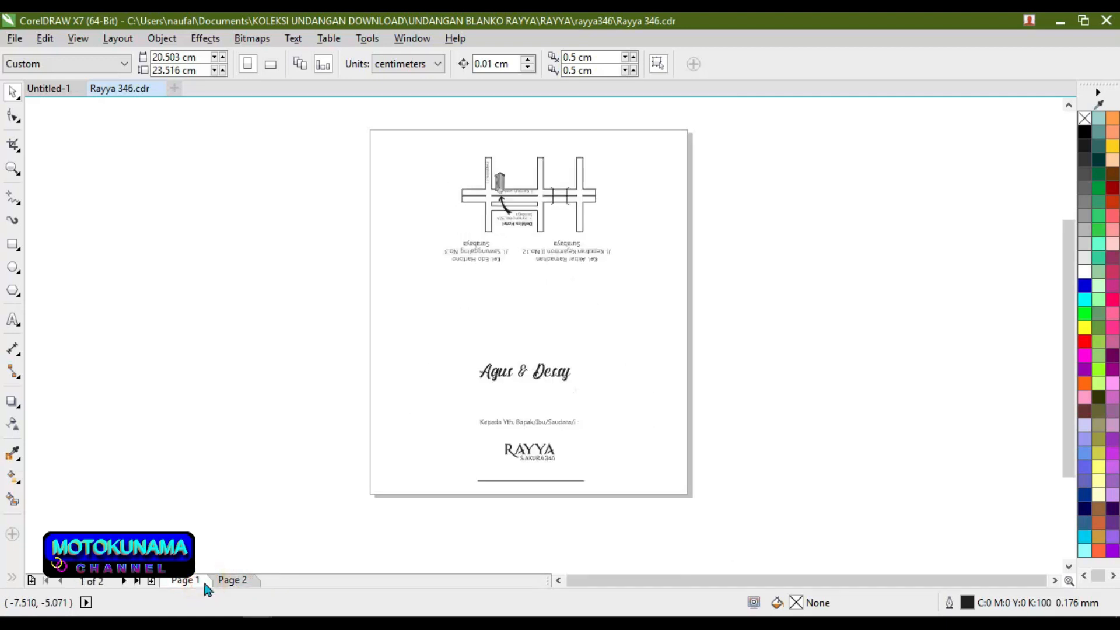